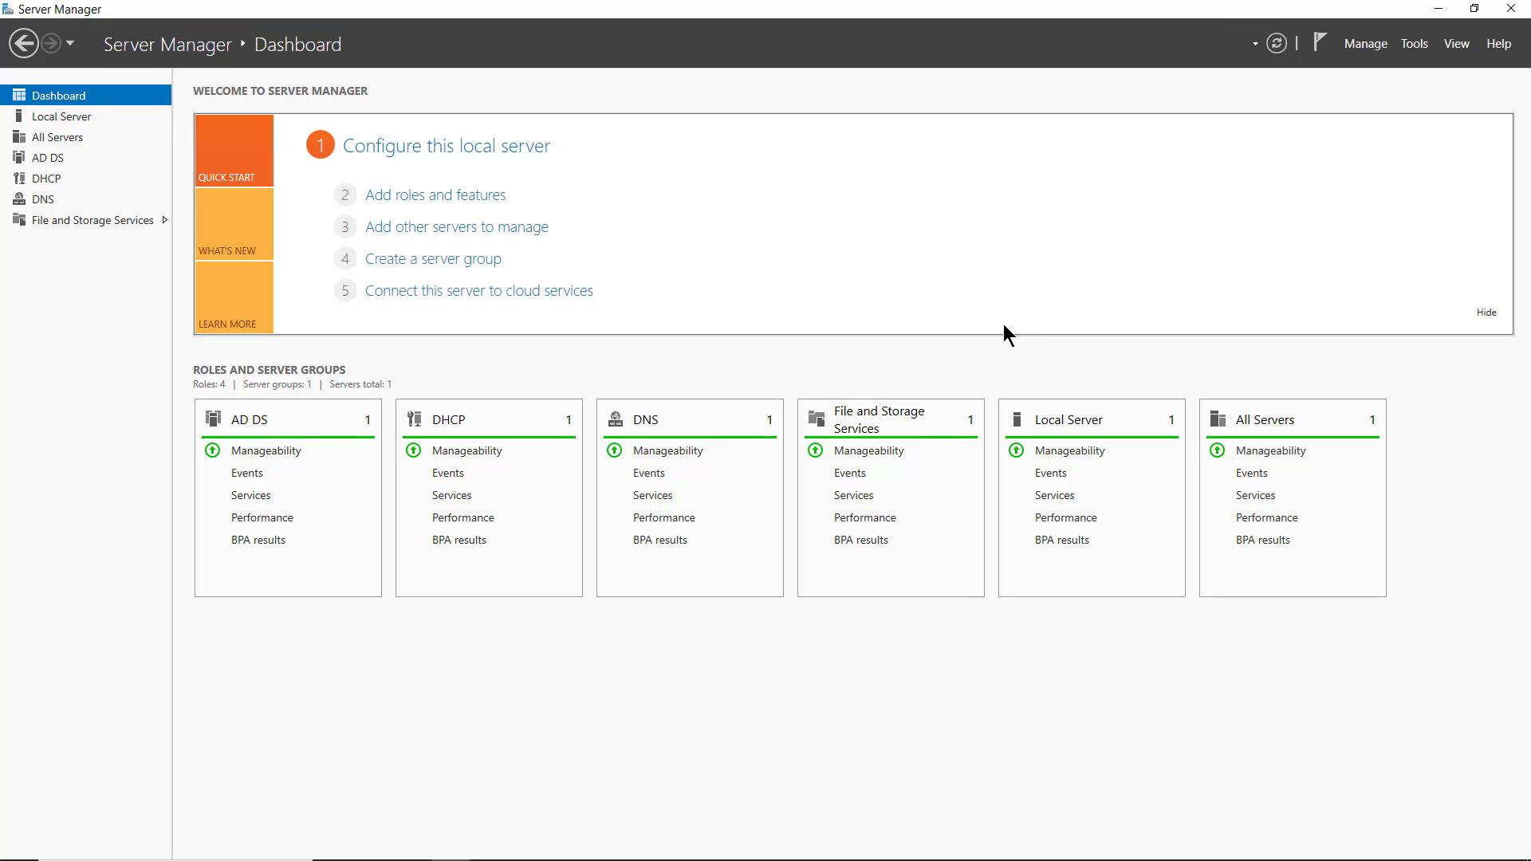
- Open the Add Roles and Features wizard with role-based installation on the local server
click(461, 201)
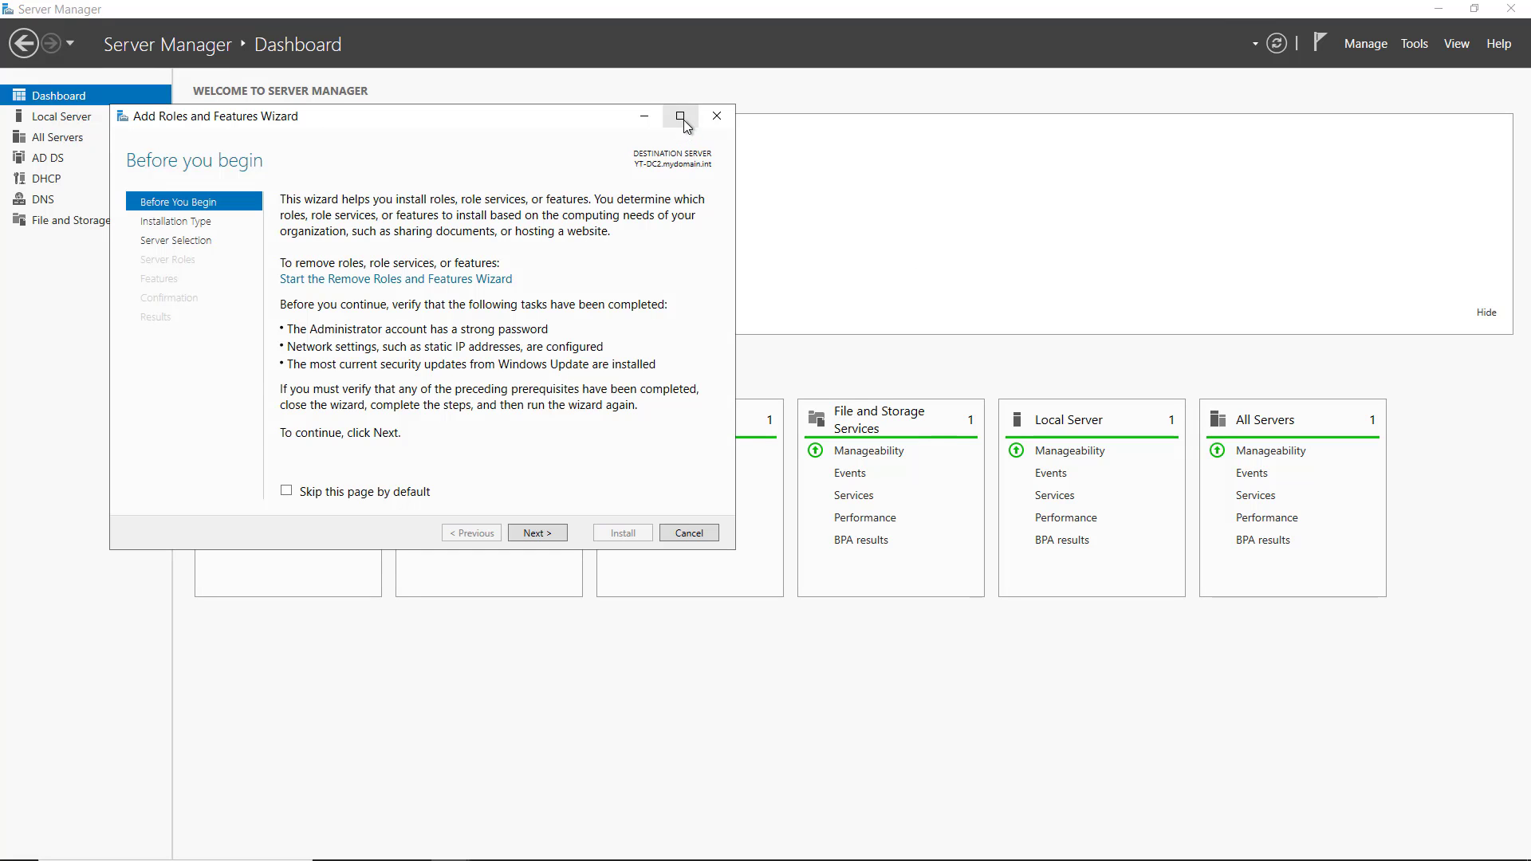
click(680, 118)
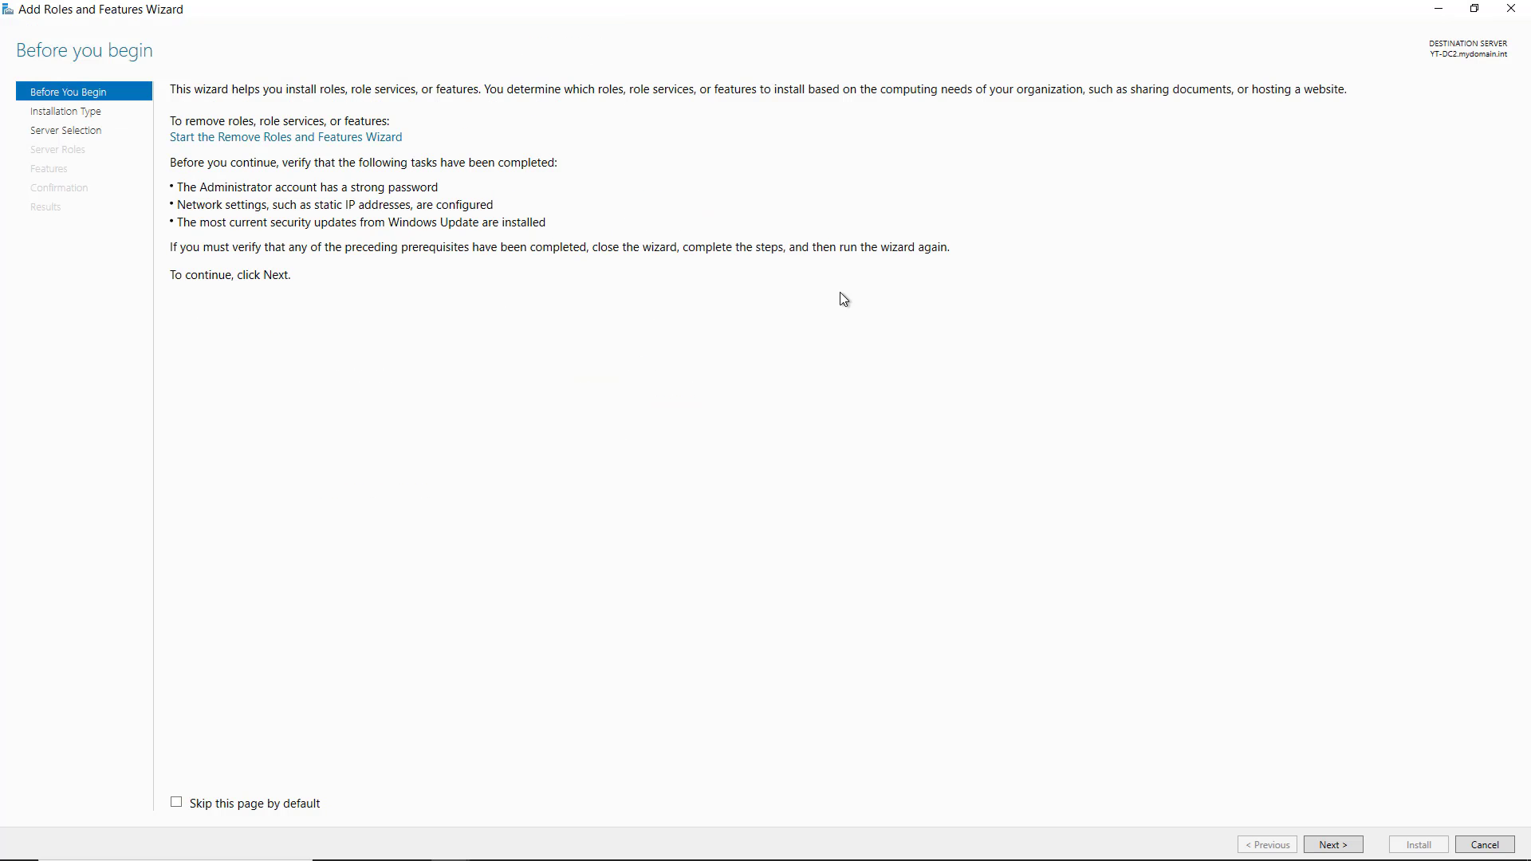
click(1334, 842)
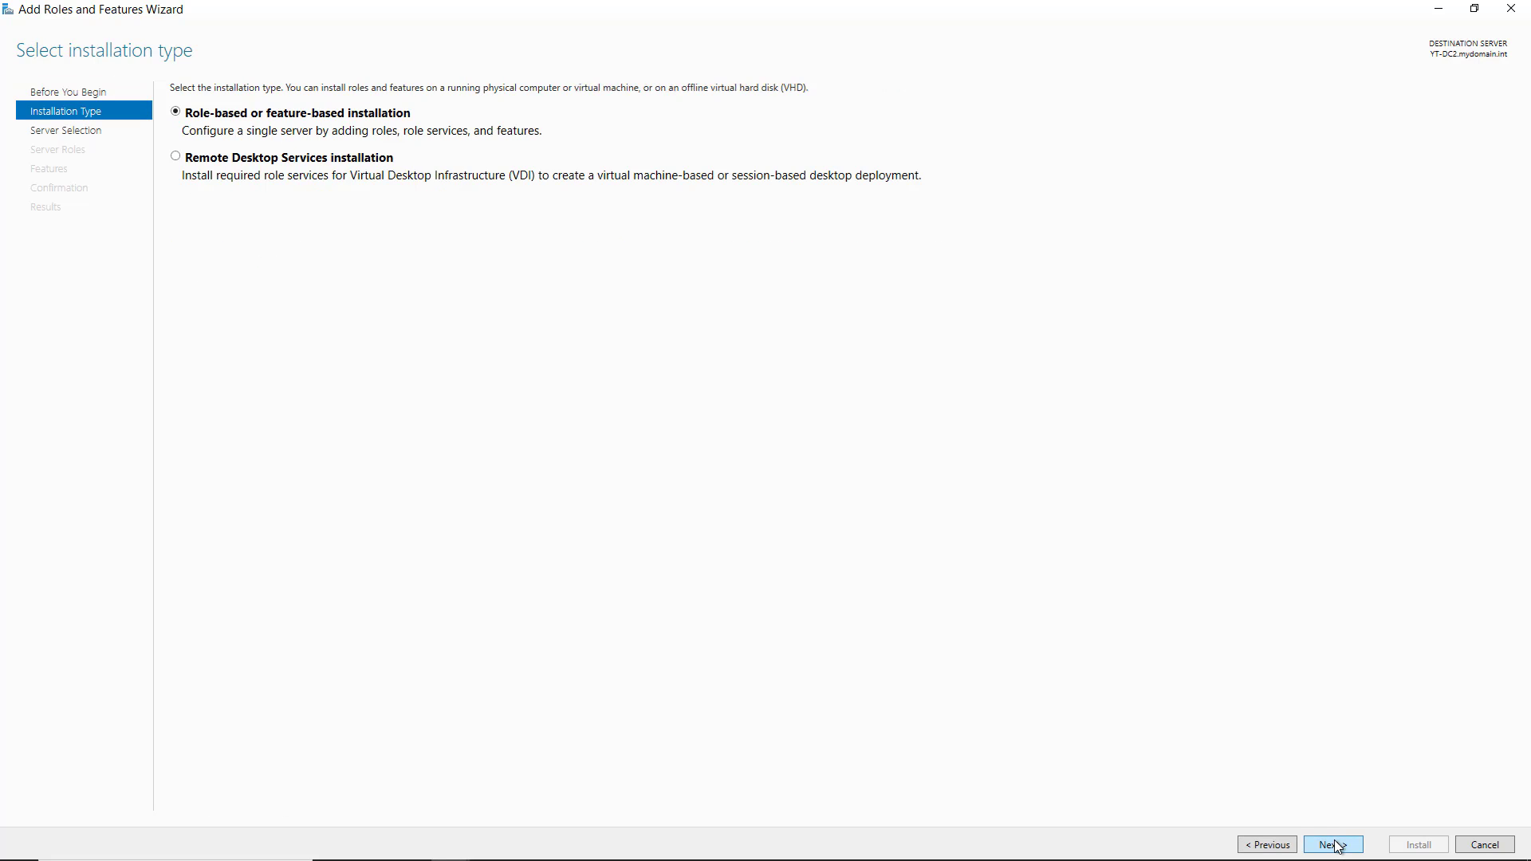
click(1337, 845)
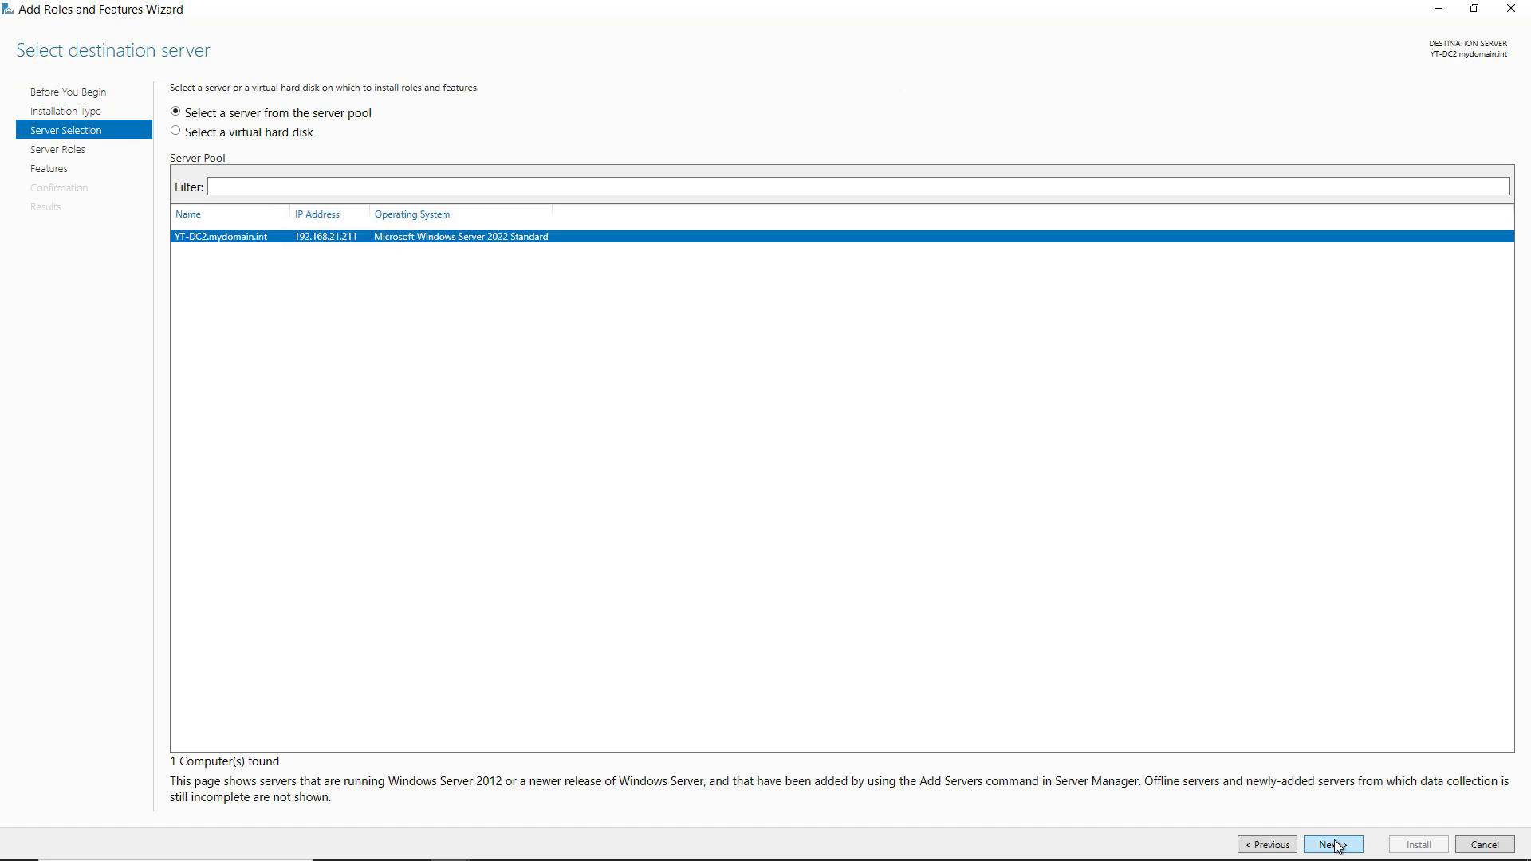
click(1336, 845)
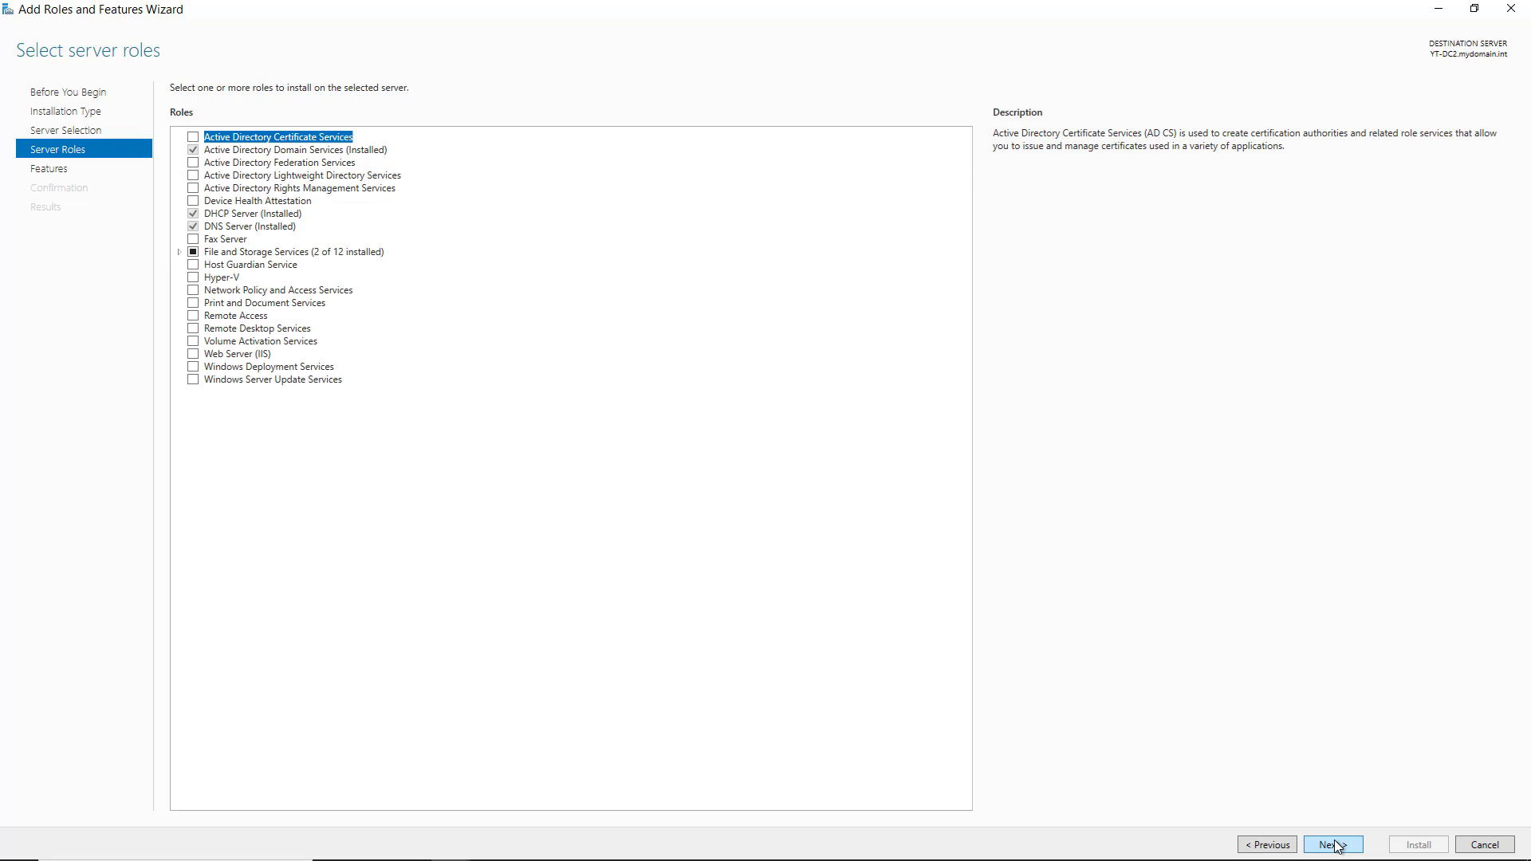
- Select File Server Resource Manager under File and iSCSI Services, including its management tools
click(178, 252)
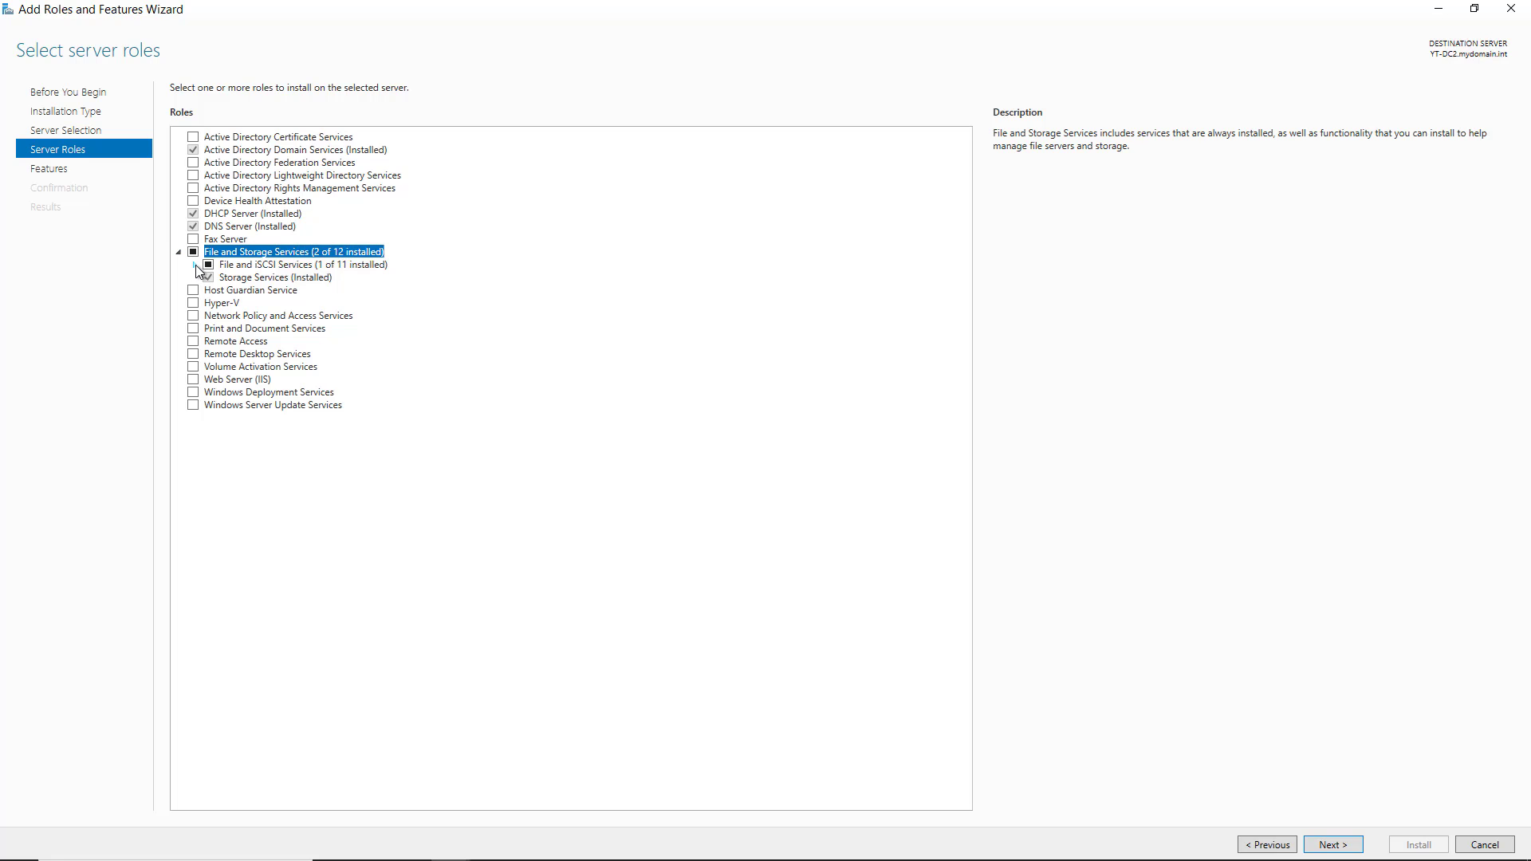
click(195, 264)
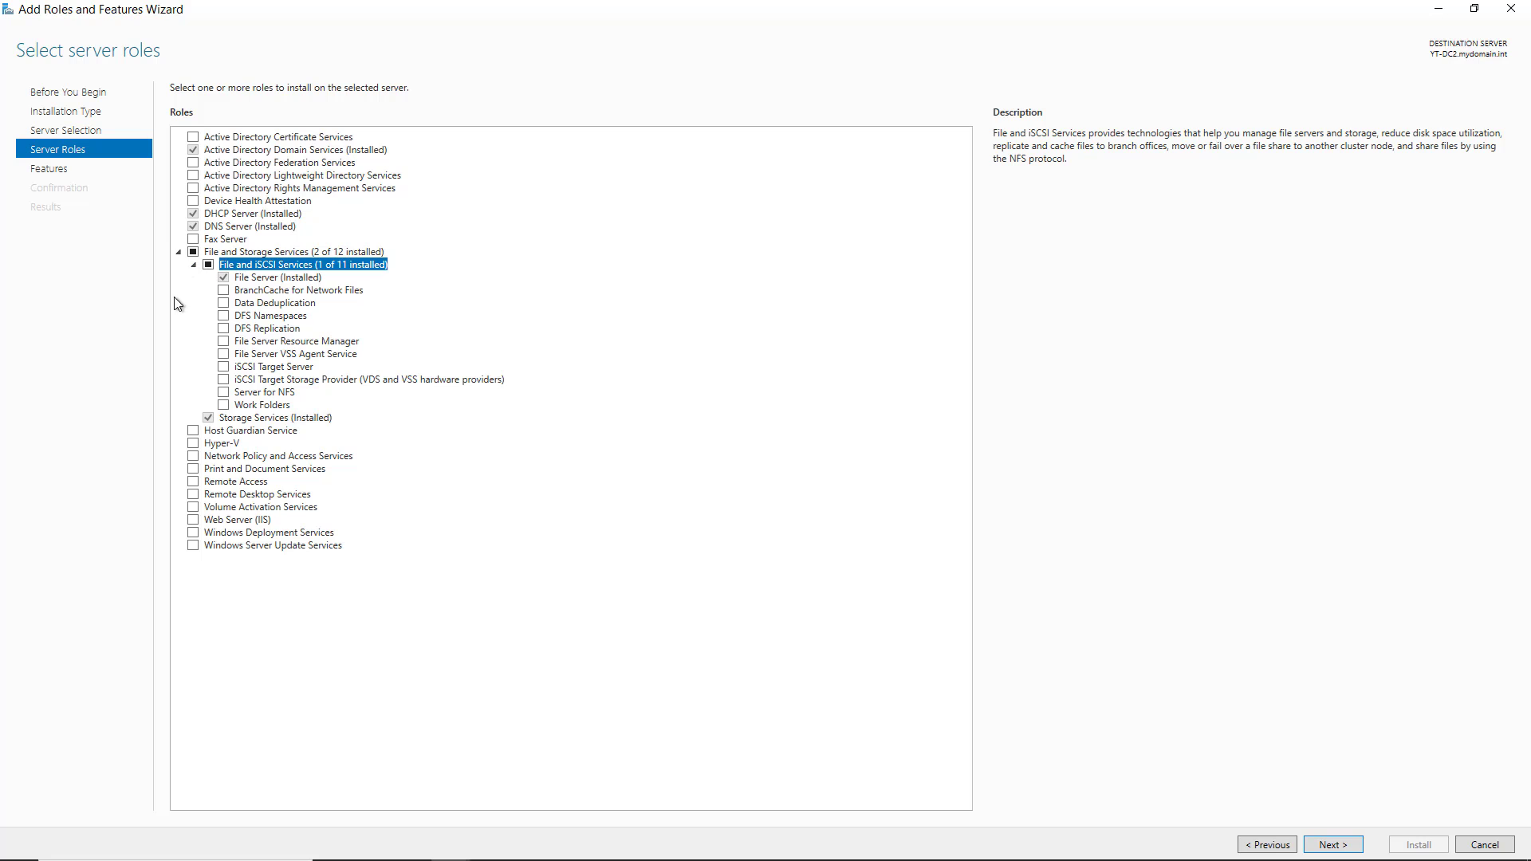
click(224, 342)
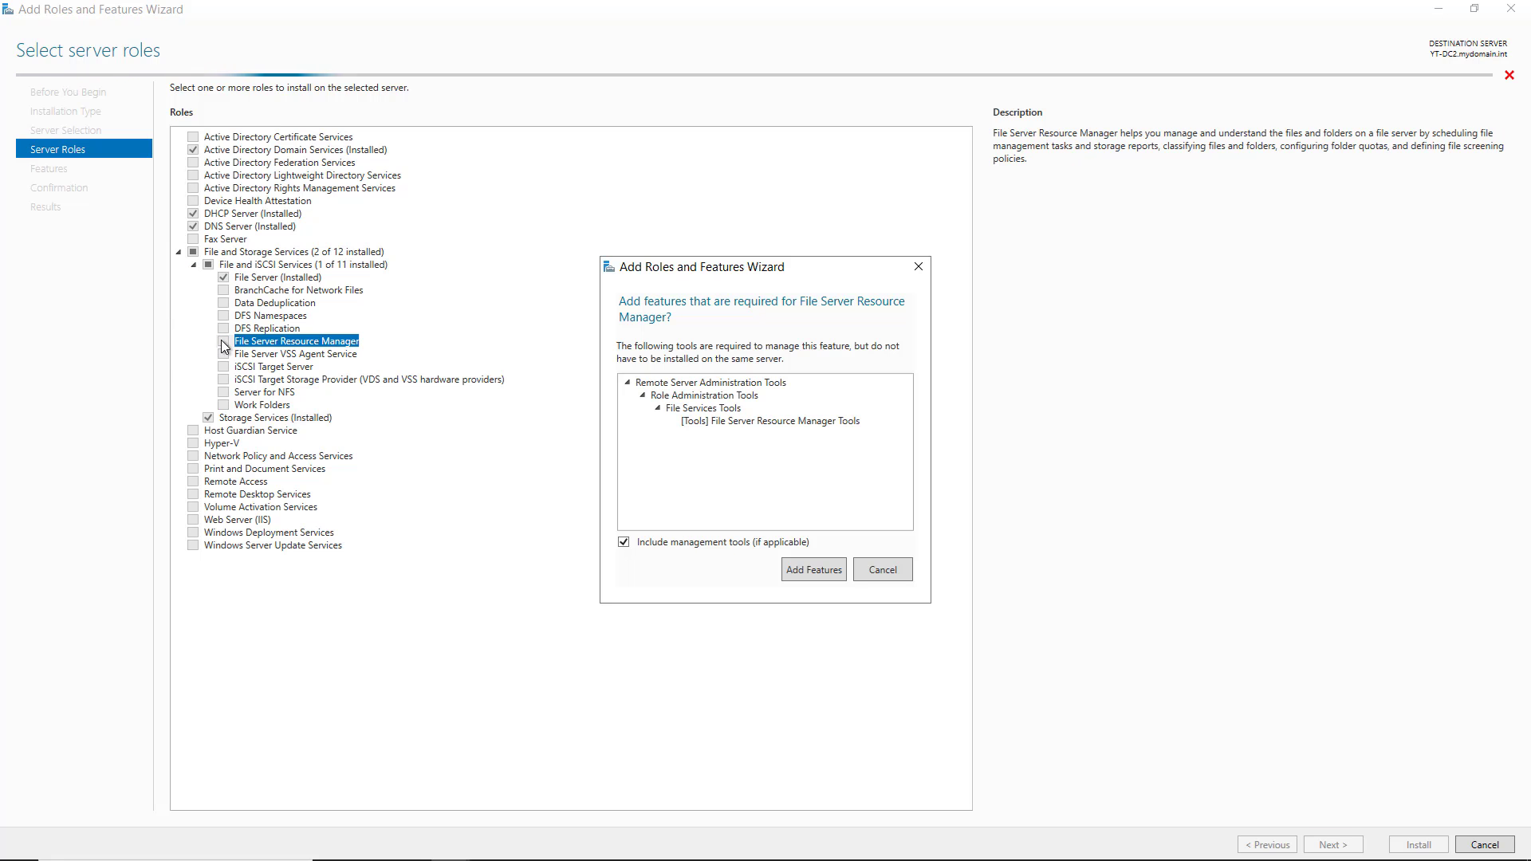
click(812, 571)
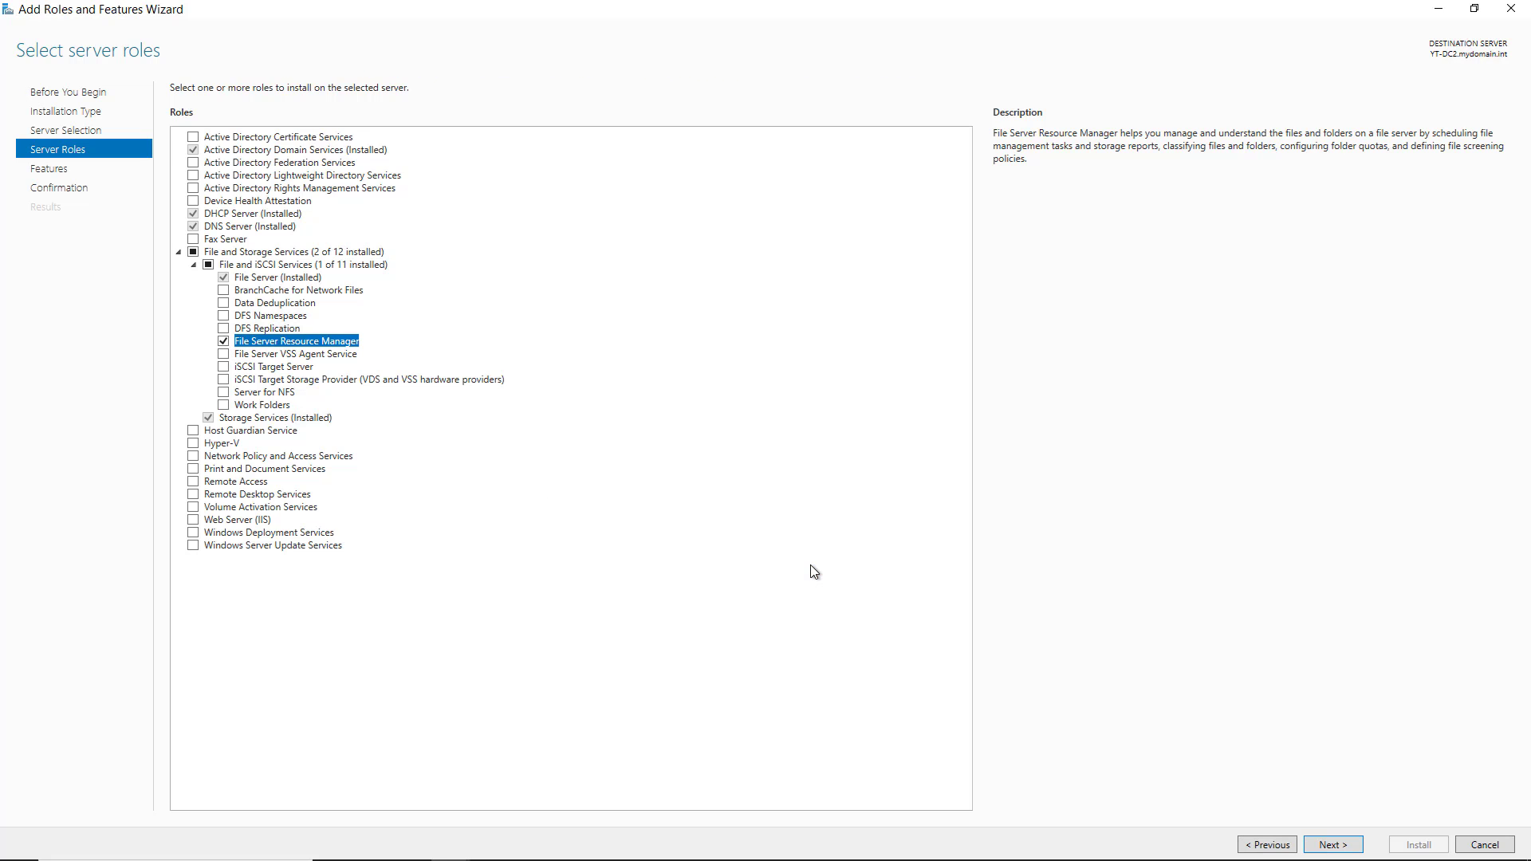
click(1332, 845)
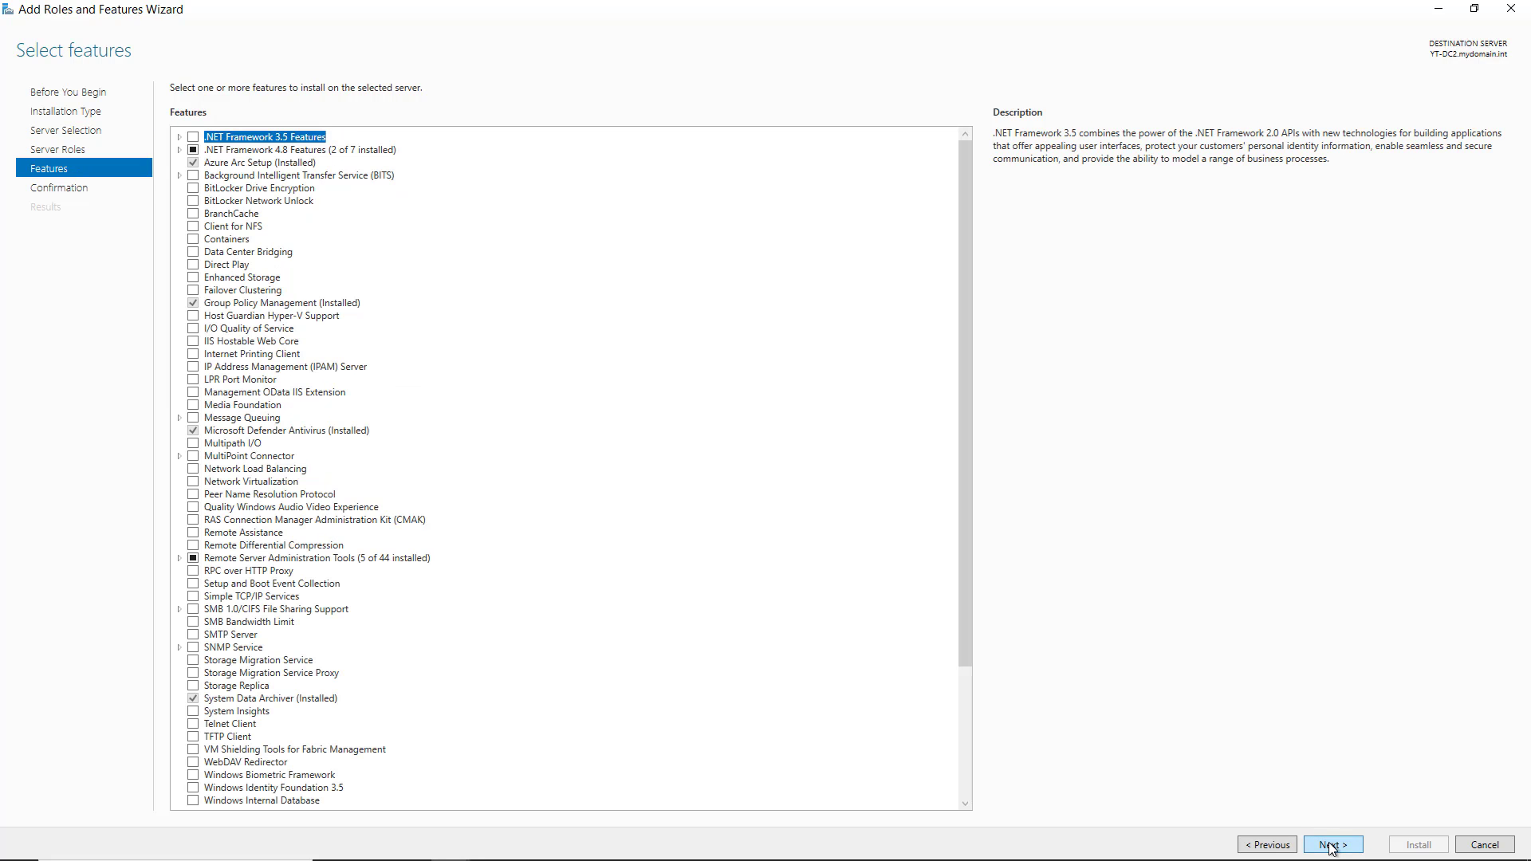
click(1330, 845)
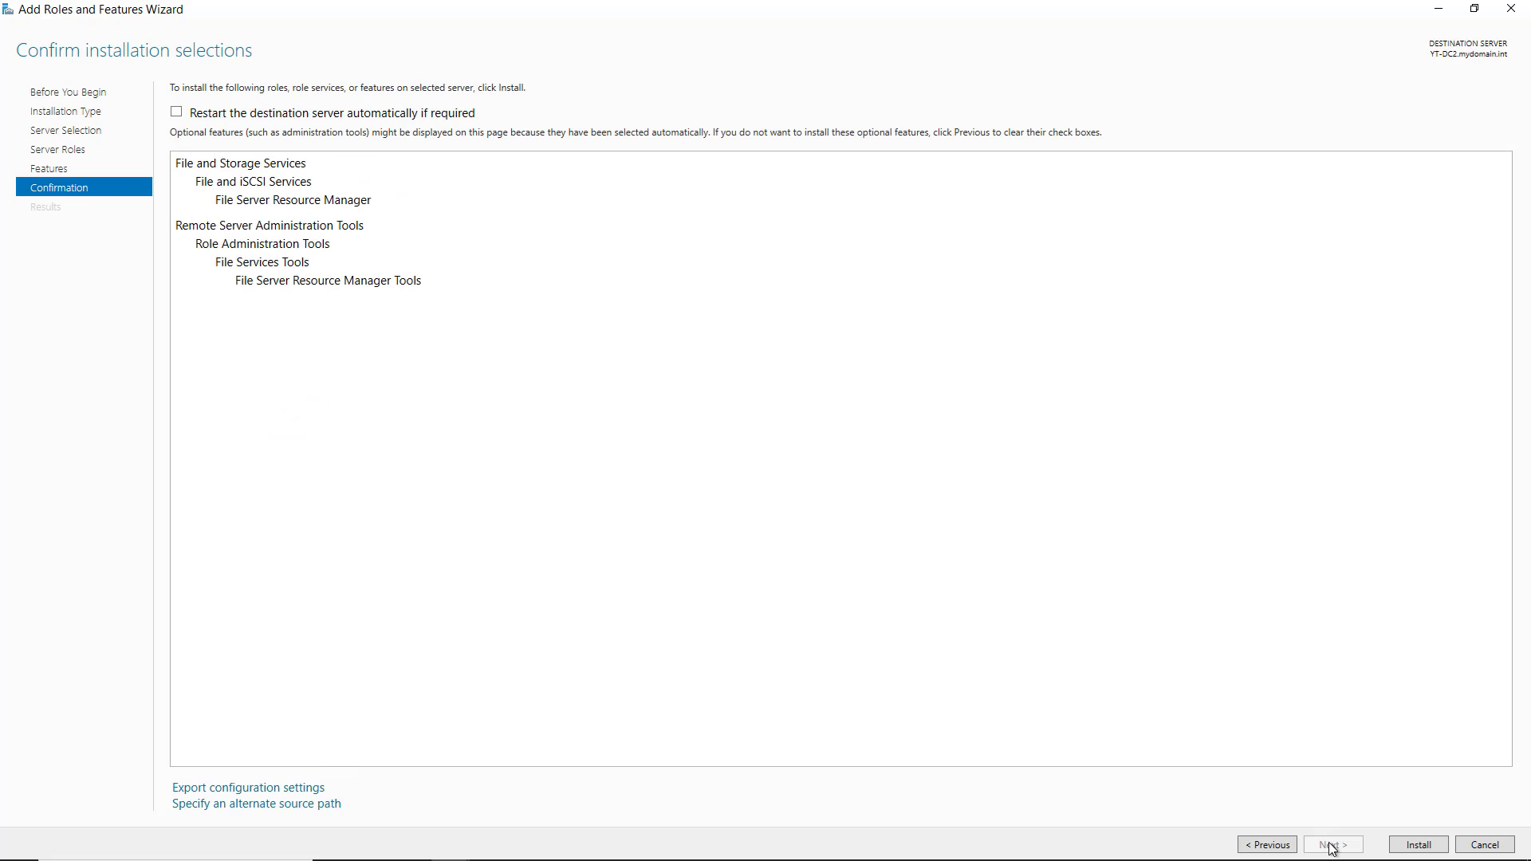
- Run the File Server Resource Manager installation and close the wizard once it succeeds
click(1419, 847)
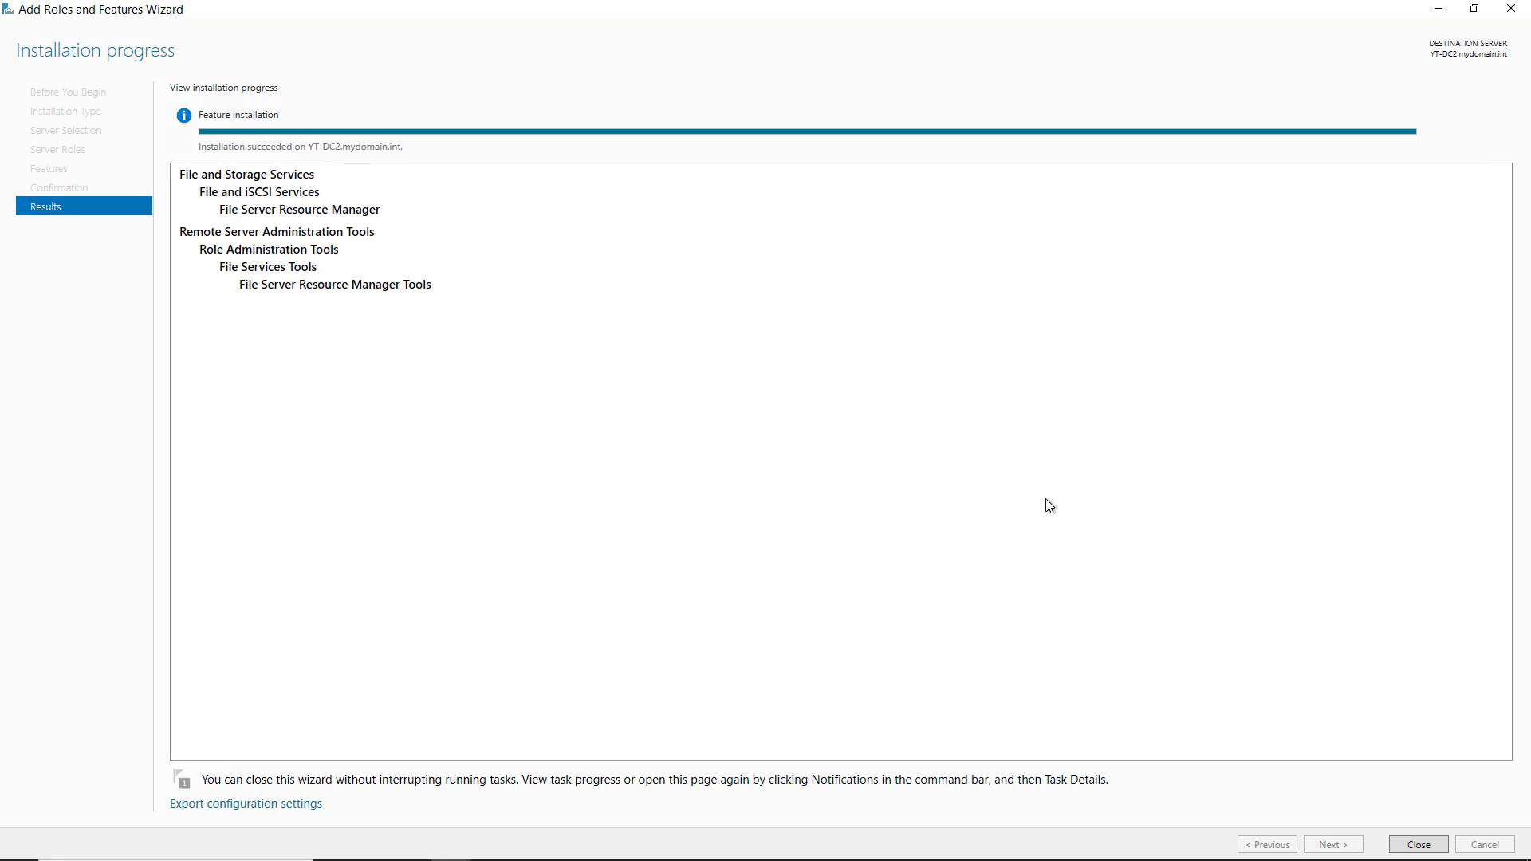
click(1418, 844)
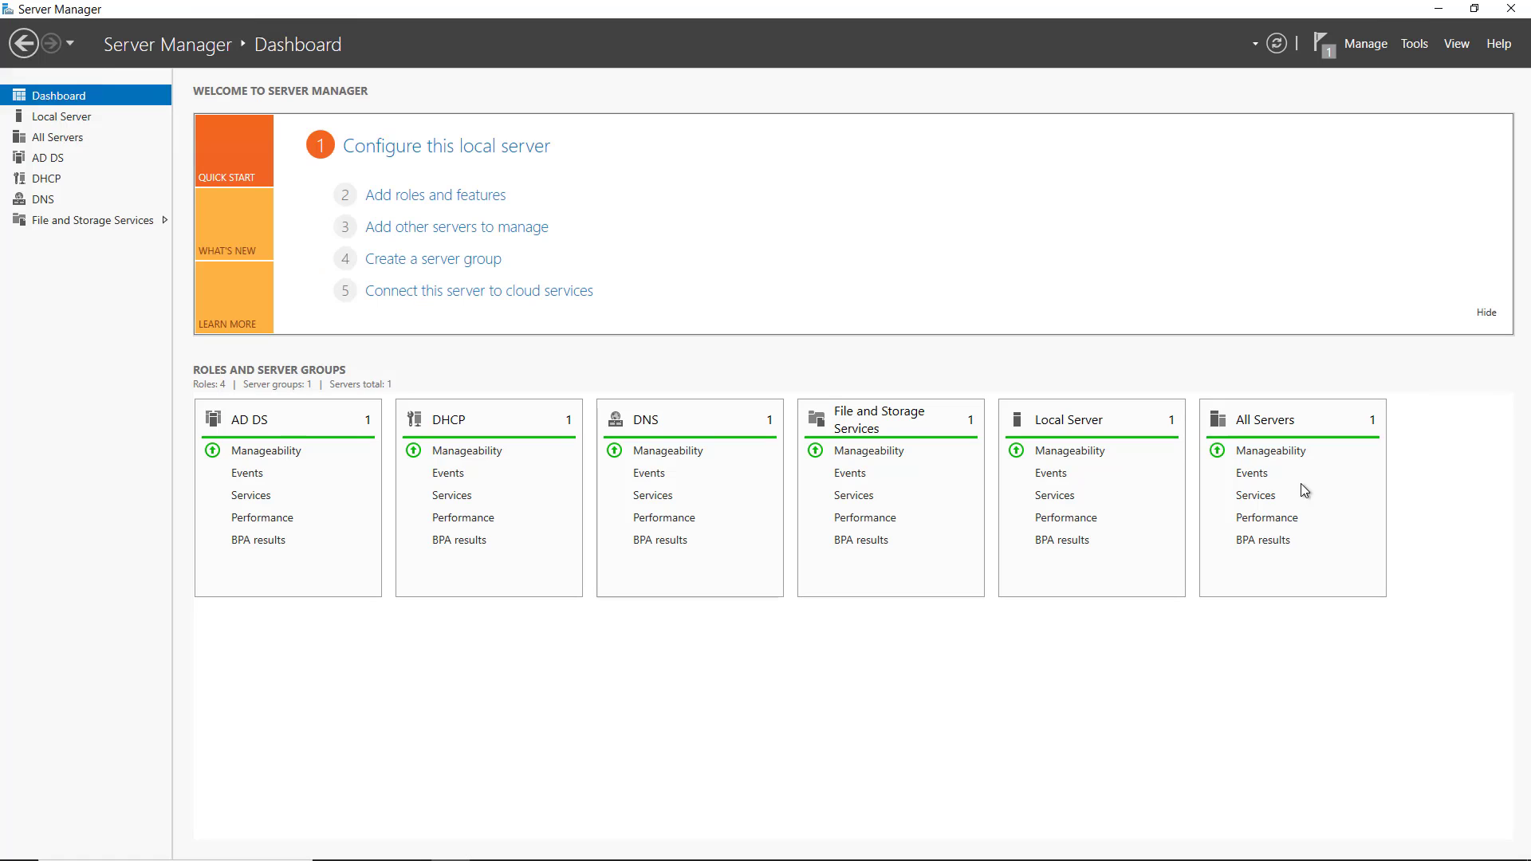
- Launch File Server Resource Manager from Tools and show Quota Management > Quota Templates
click(1418, 46)
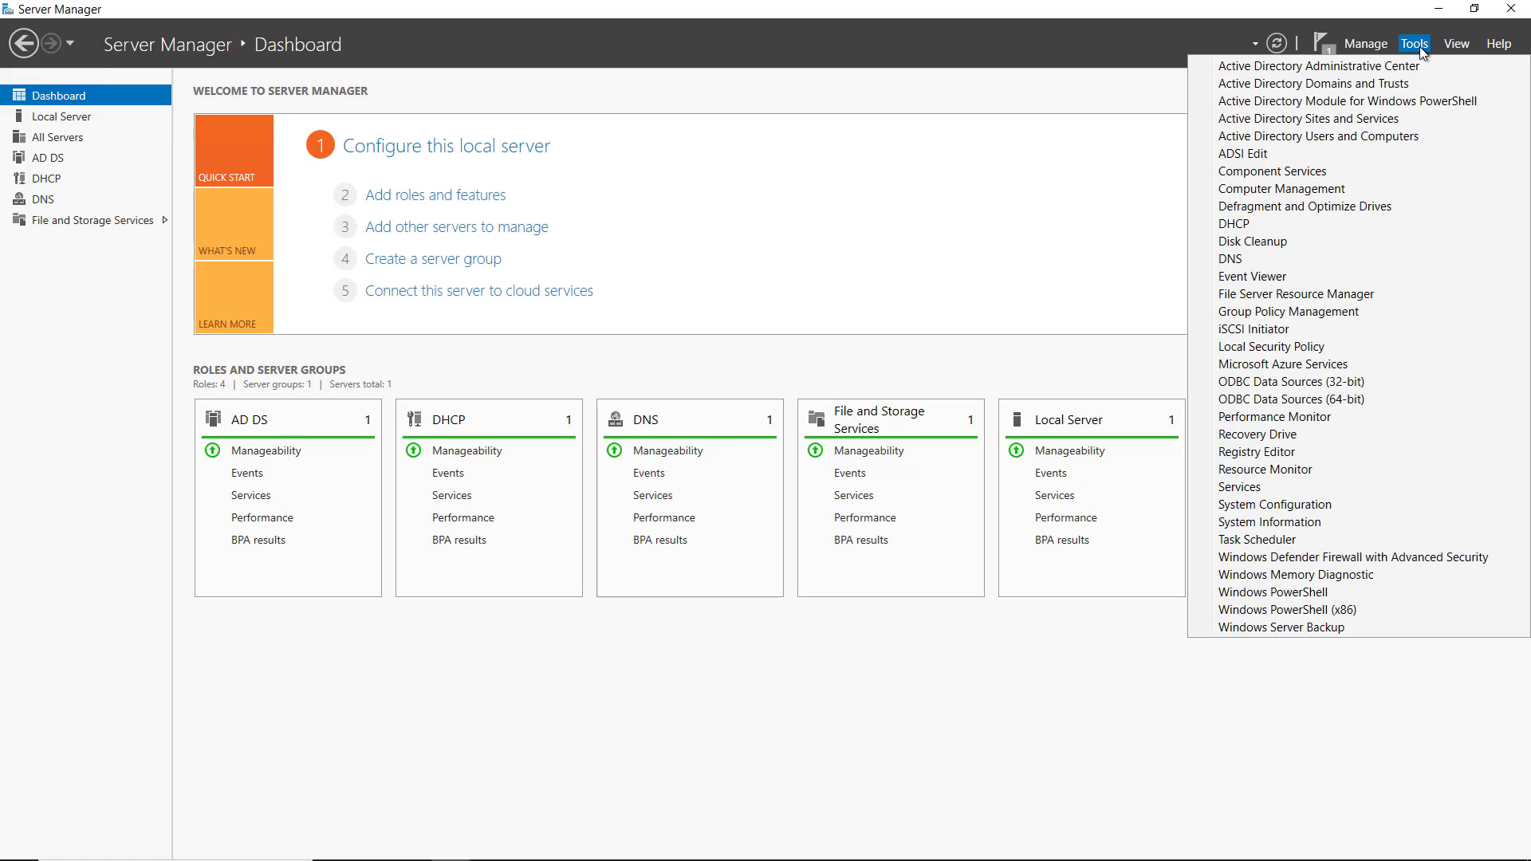
click(1296, 296)
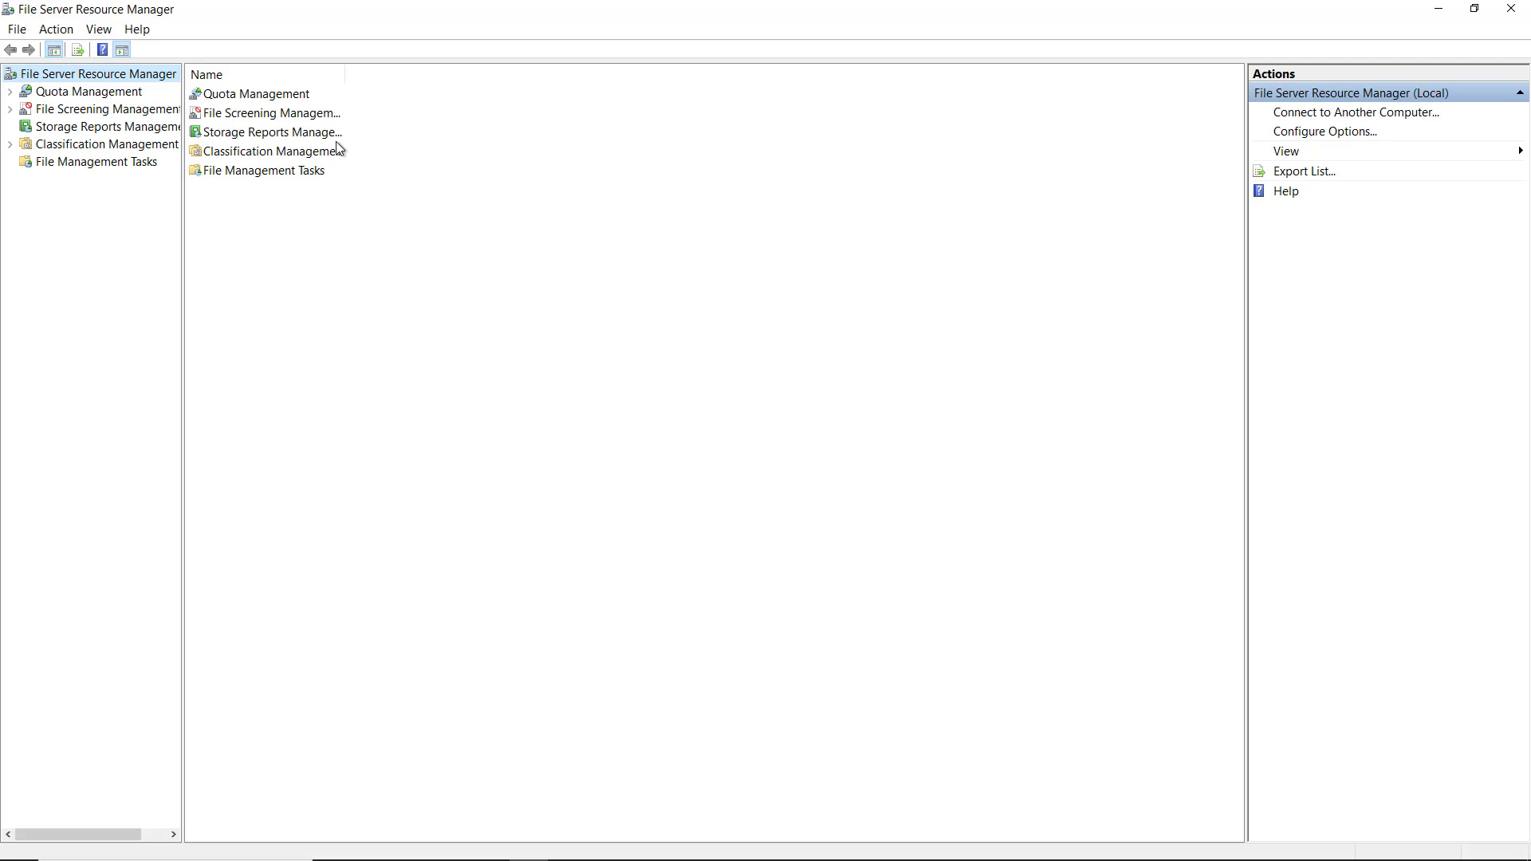
click(108, 97)
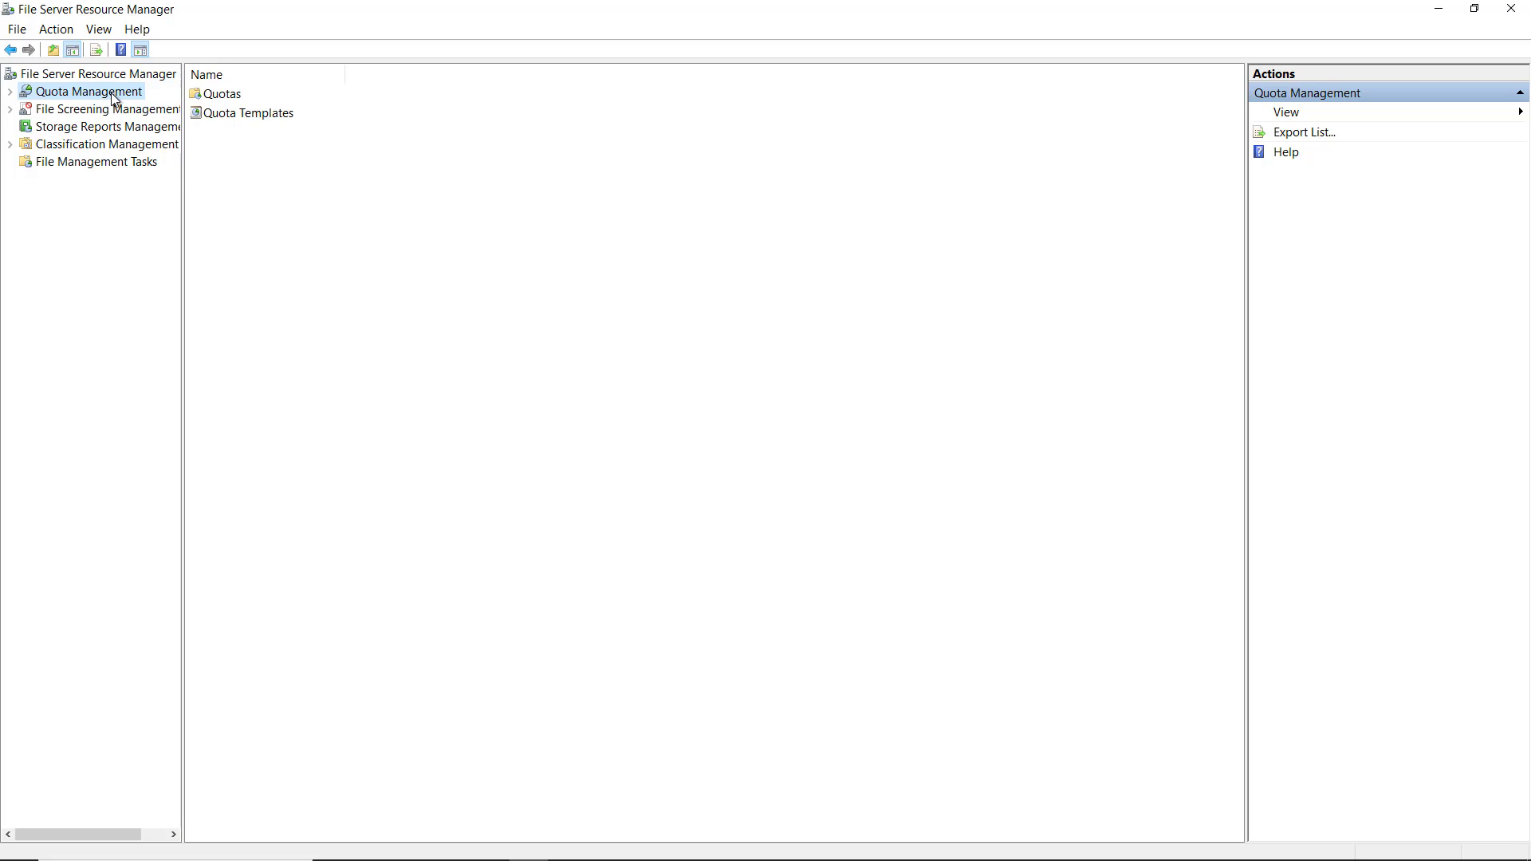
click(10, 92)
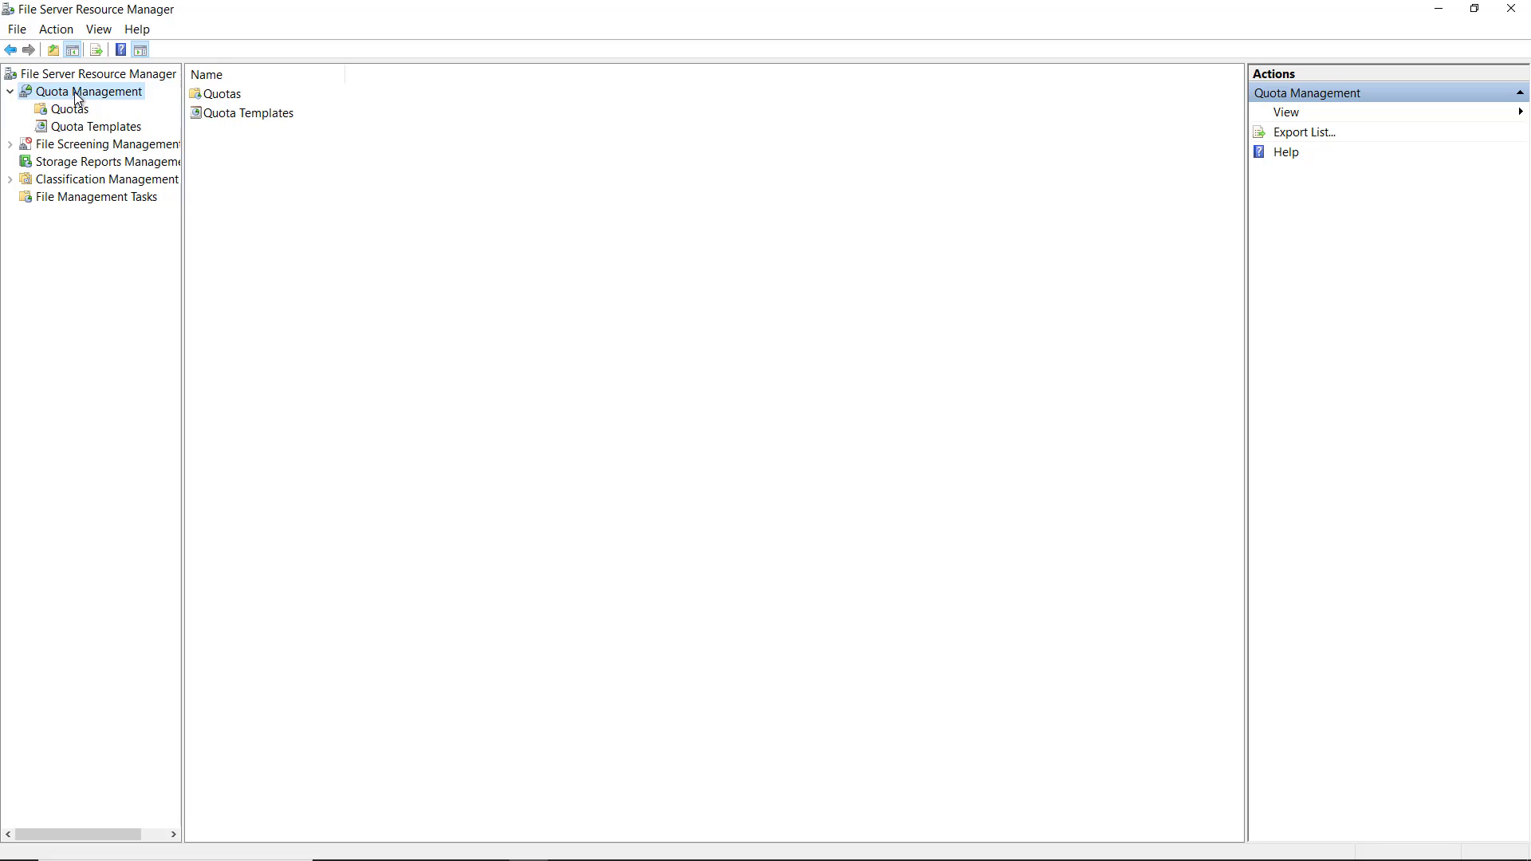
click(94, 131)
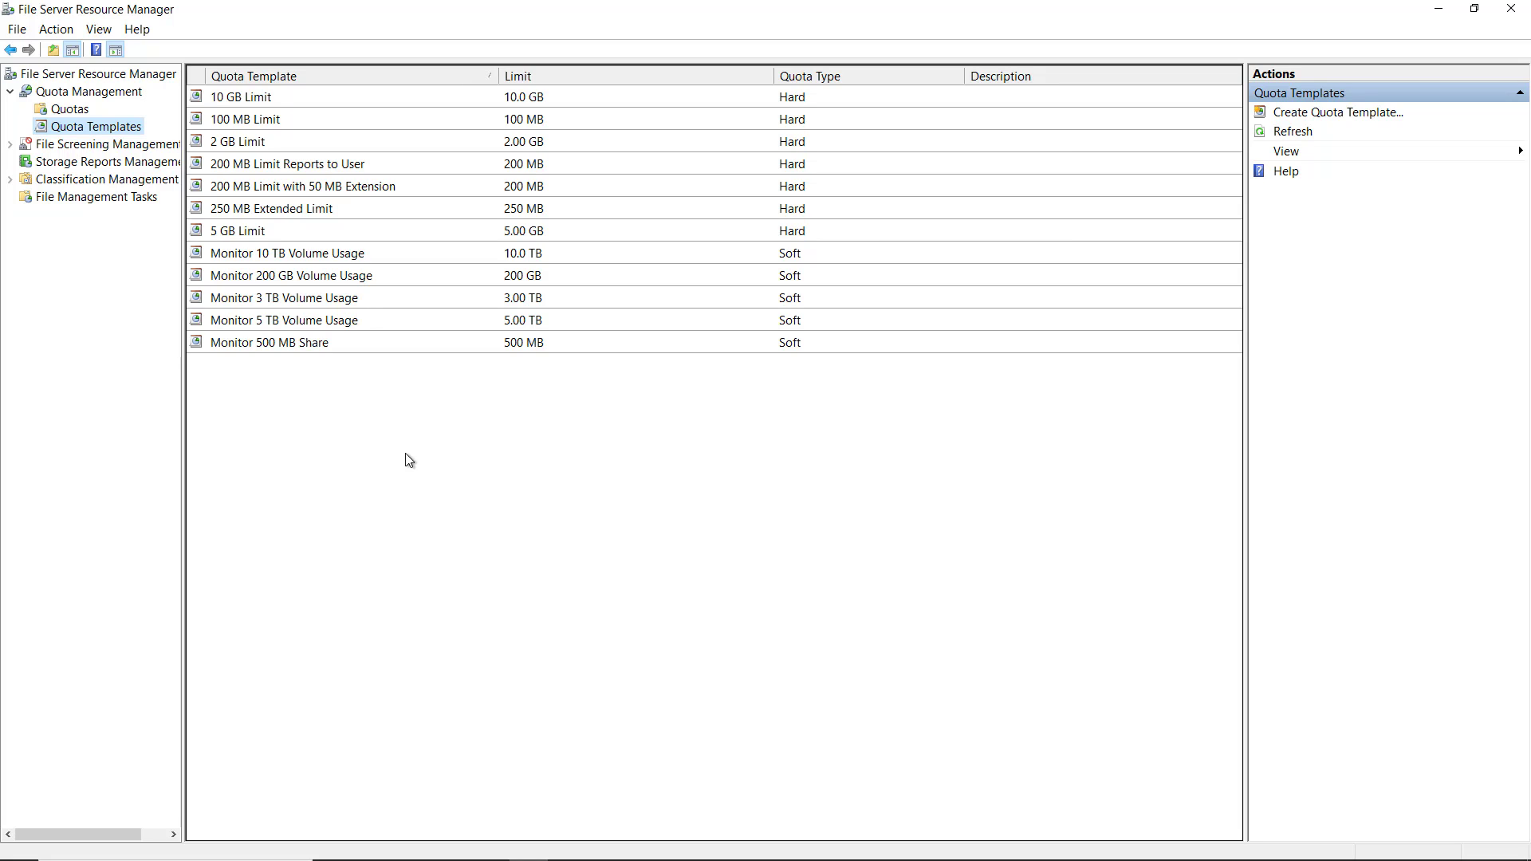
- Step through the templates from 10 GB Limit to Monitor 200 GB Volume Usage, then sort by quota type
click(364, 101)
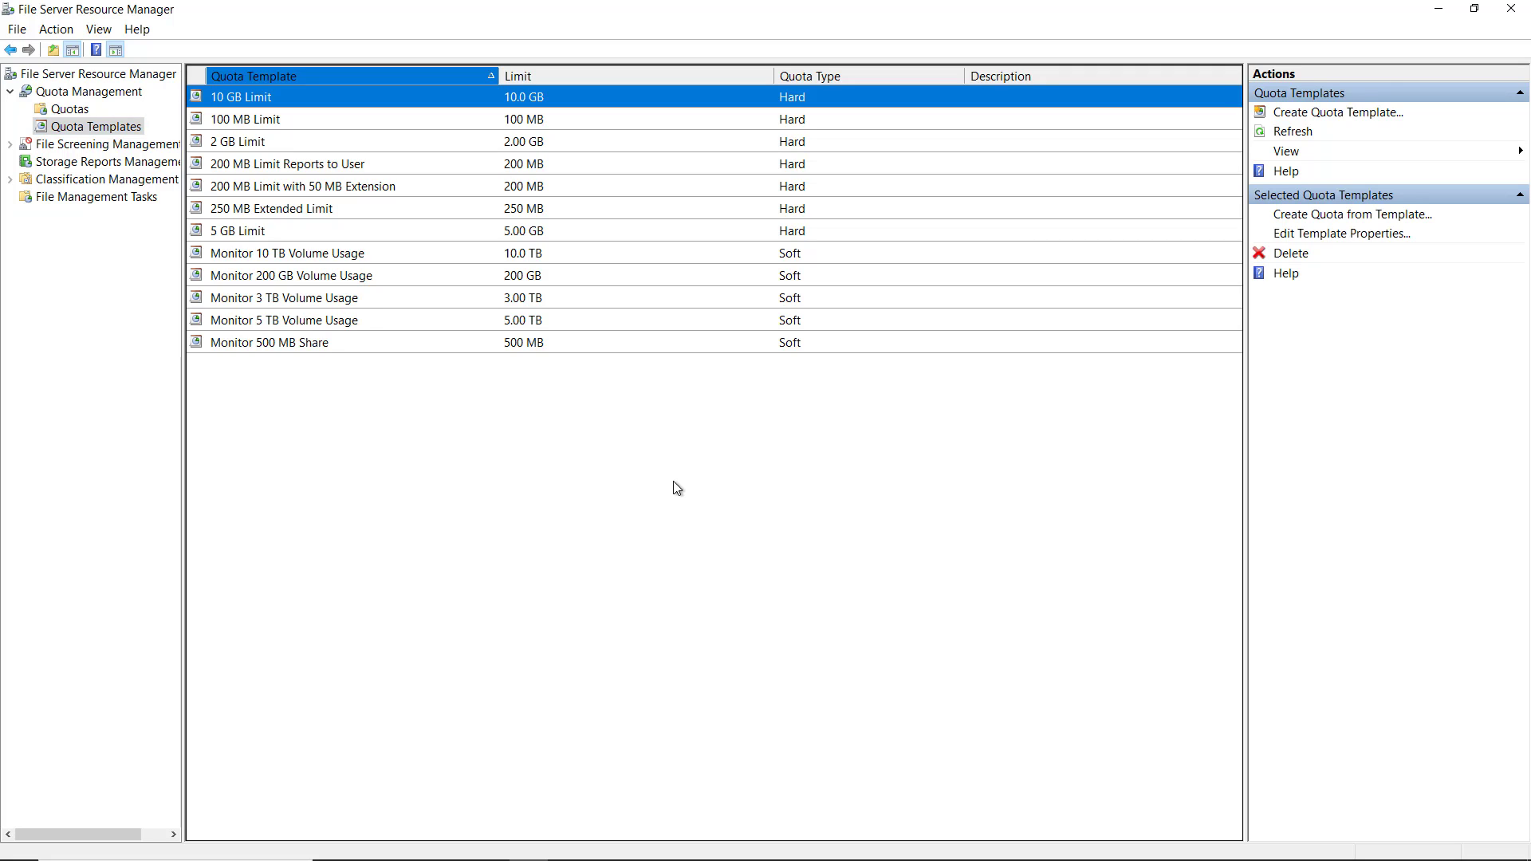
key(Down)
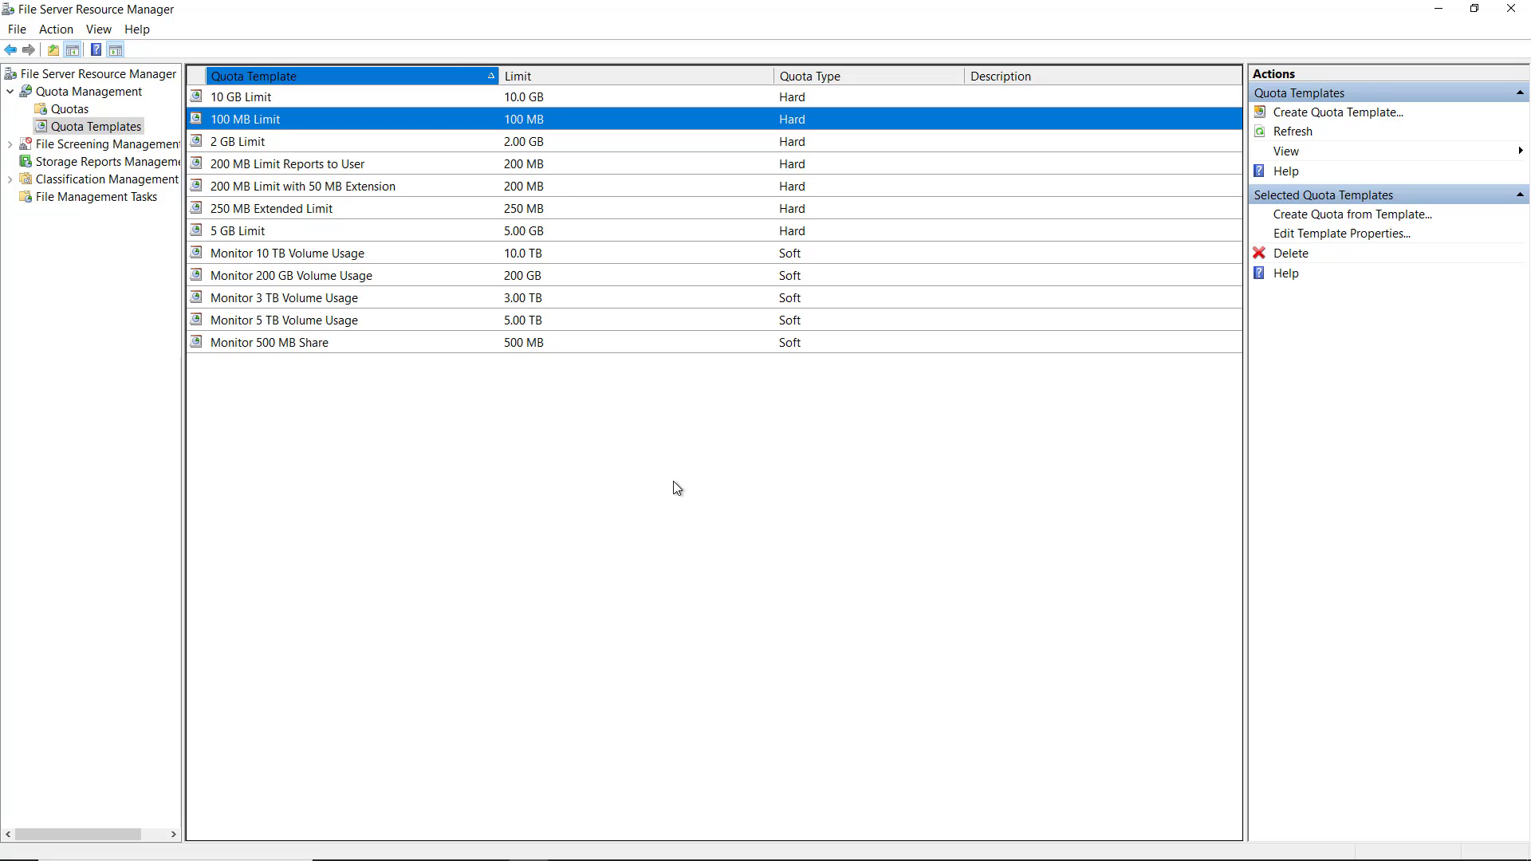
key(Down)
key(Down)
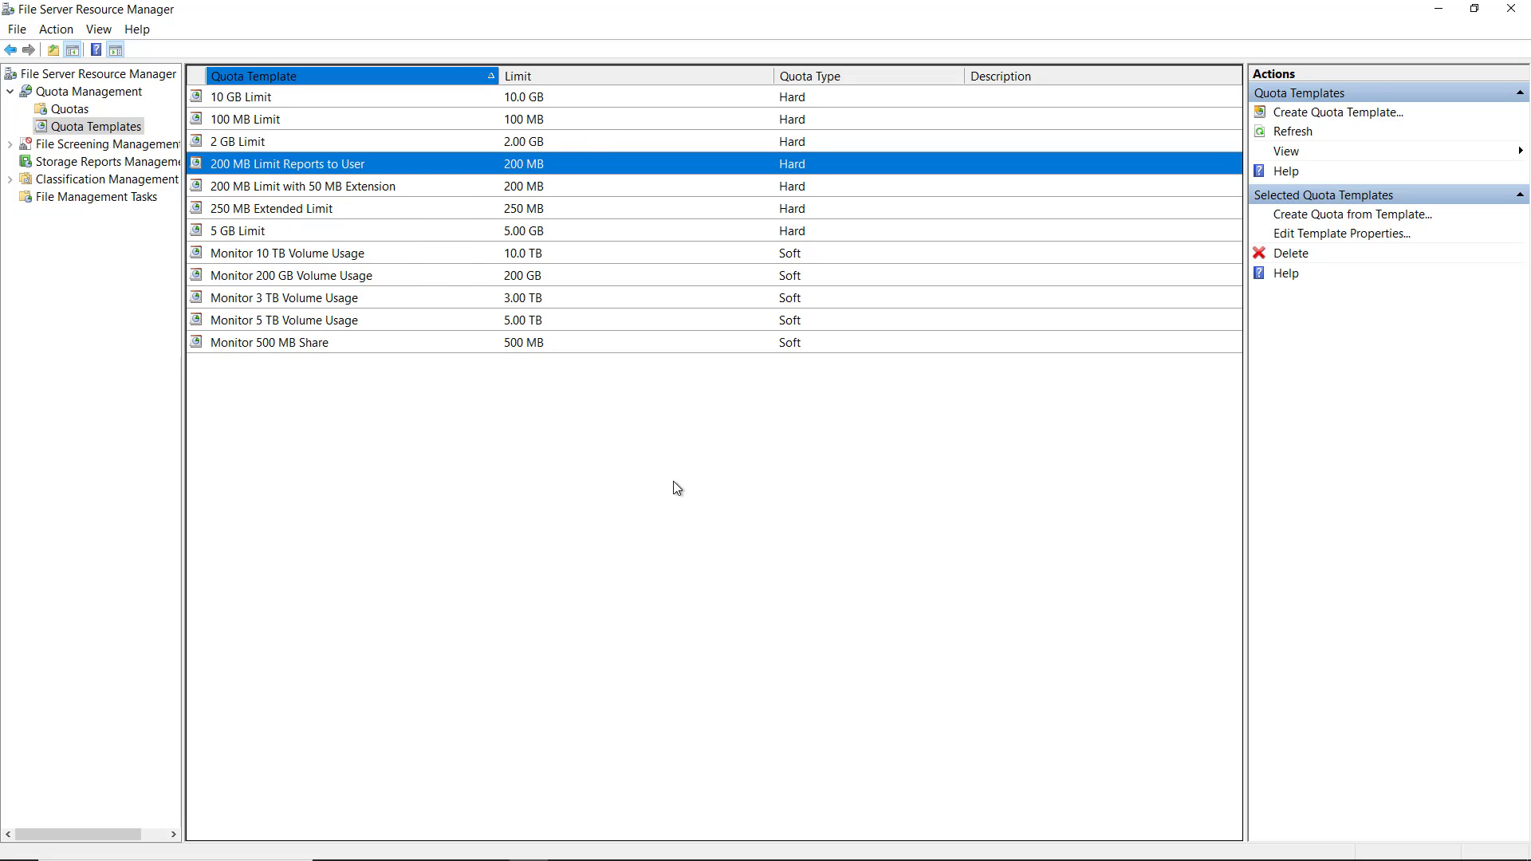
key(Down)
key(Down)
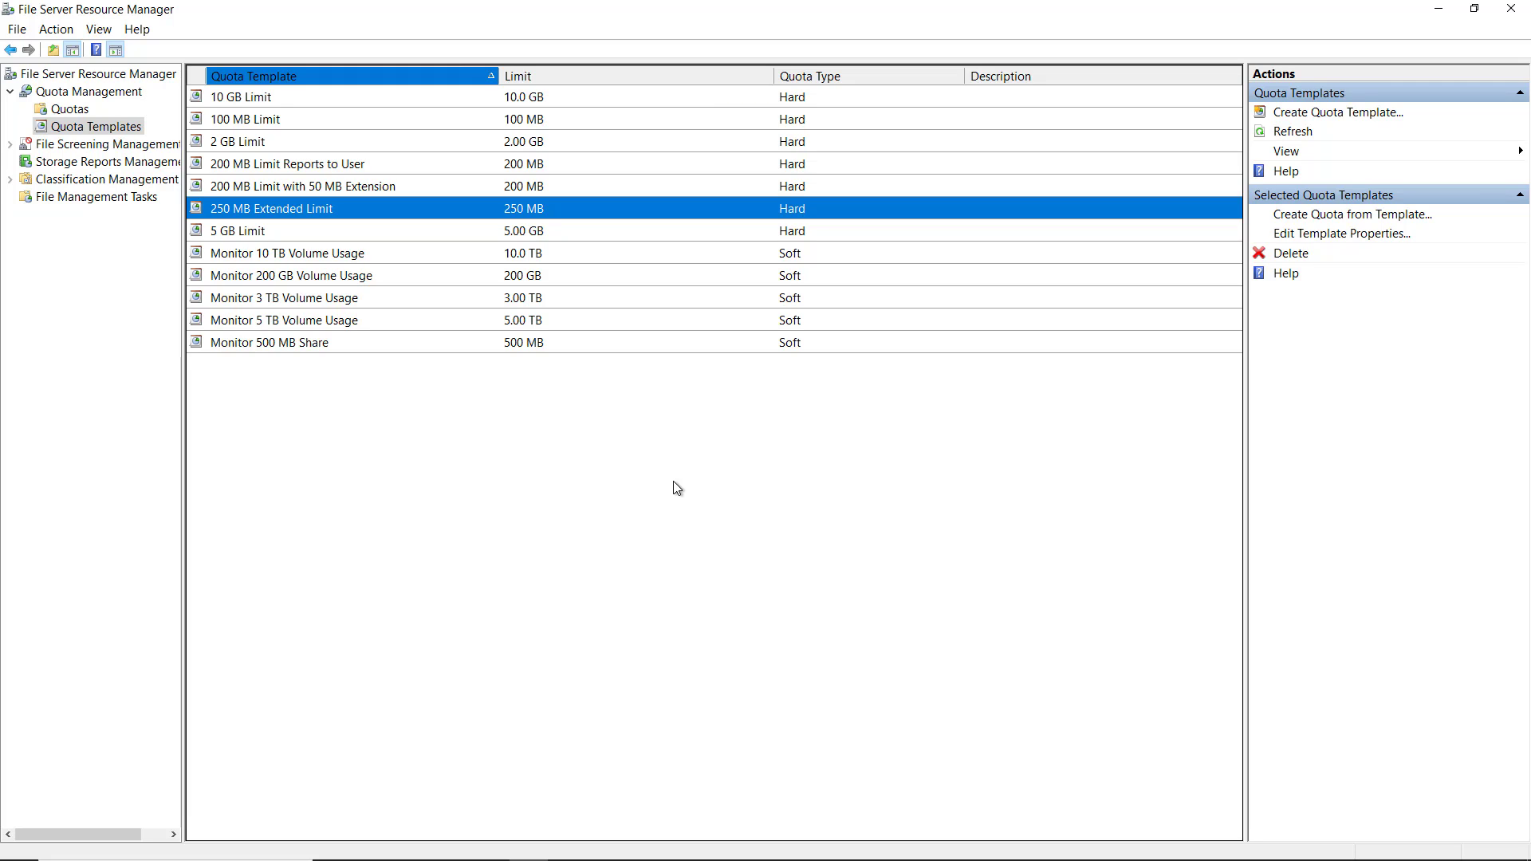
key(Down)
key(Down)
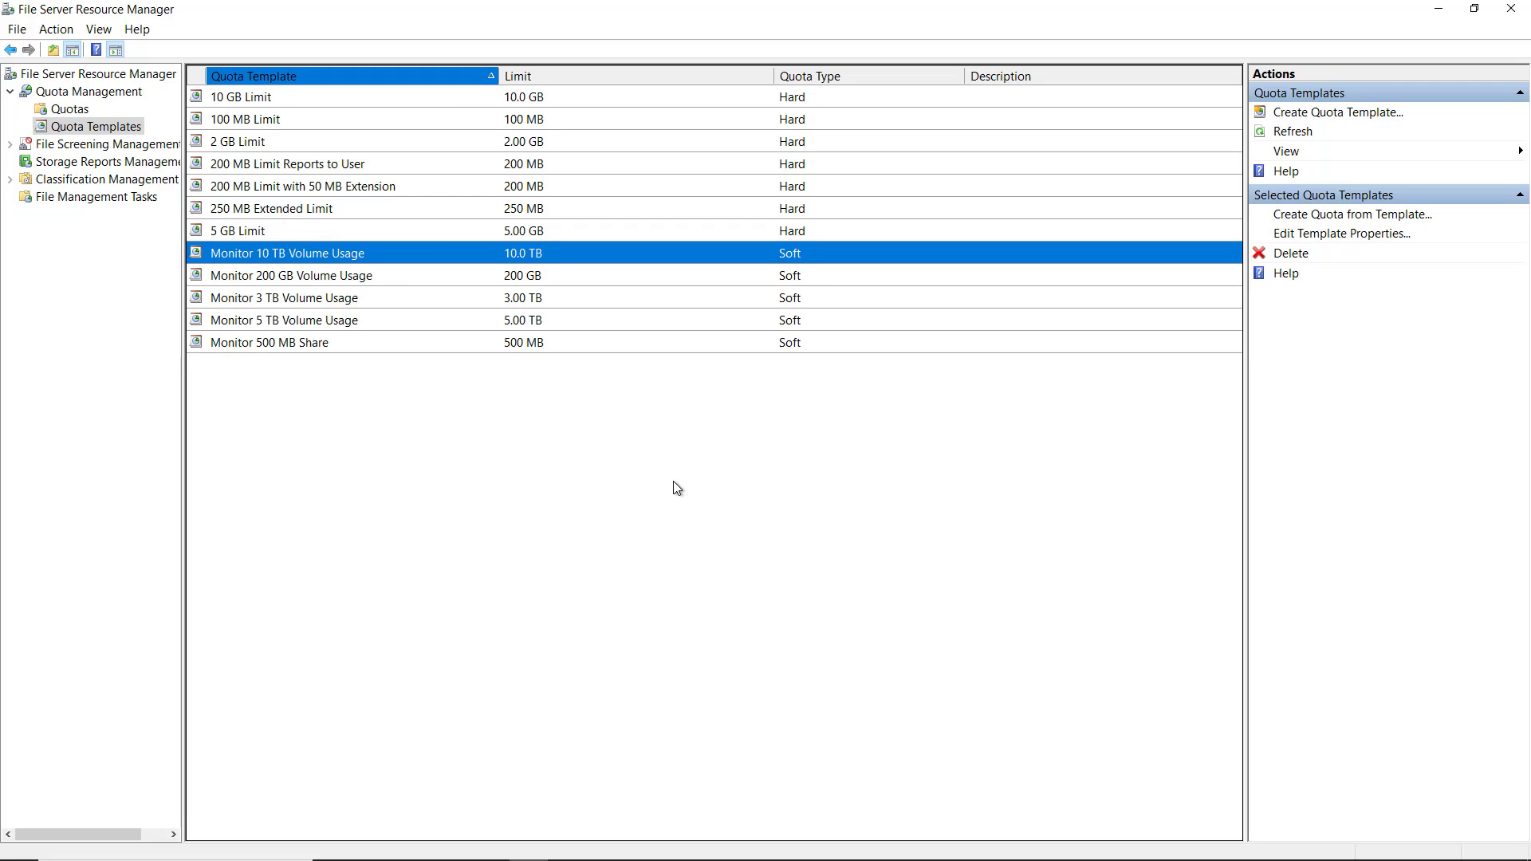
key(Down)
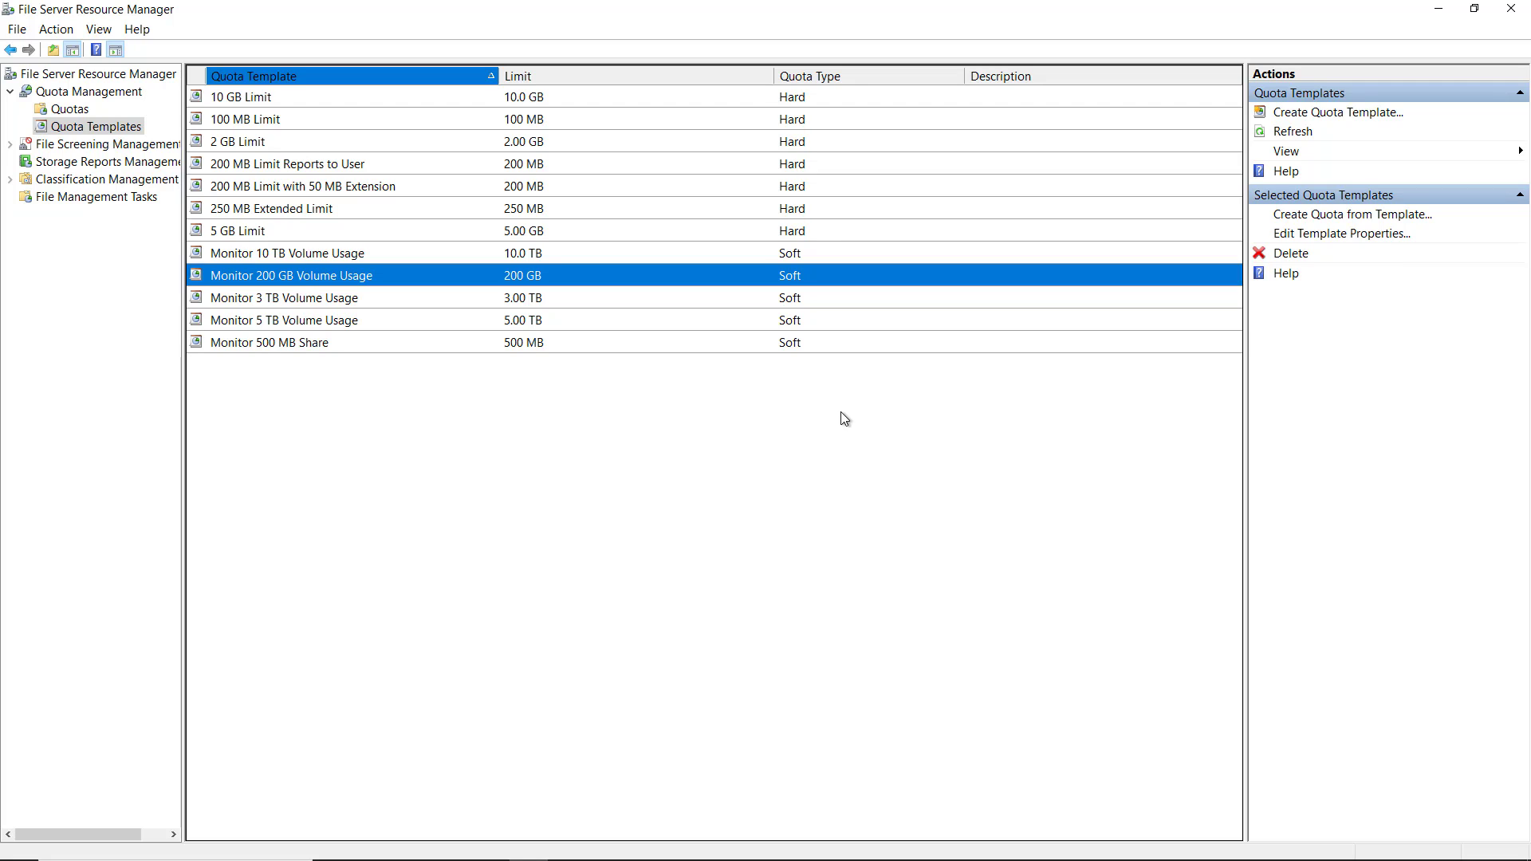
click(835, 80)
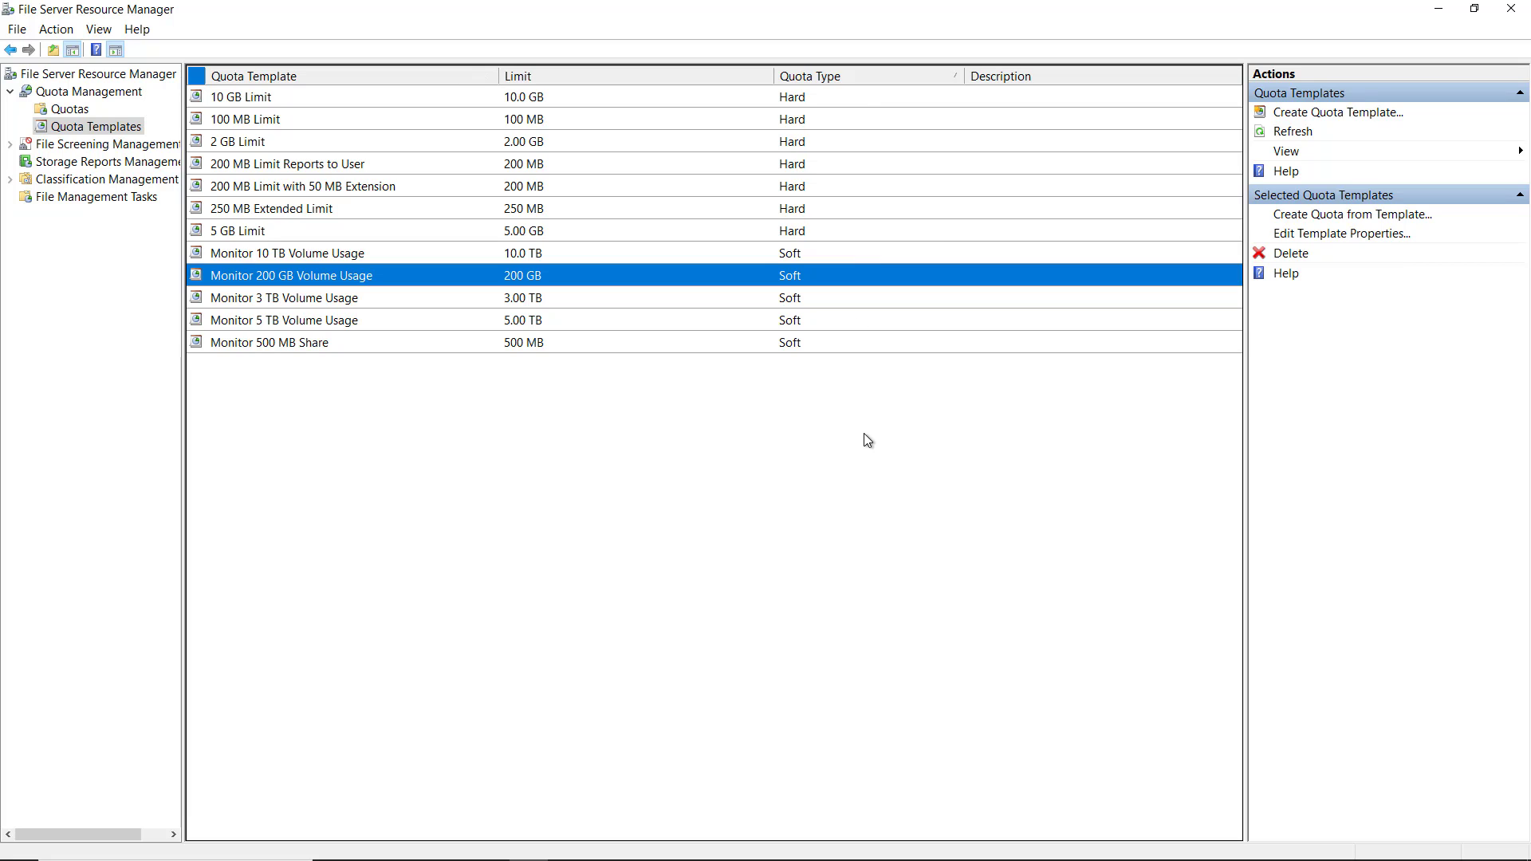
- Create the hard quota template 'Blovk ast 20GB' with a 20 GB limit, then show Quotas
click(1324, 114)
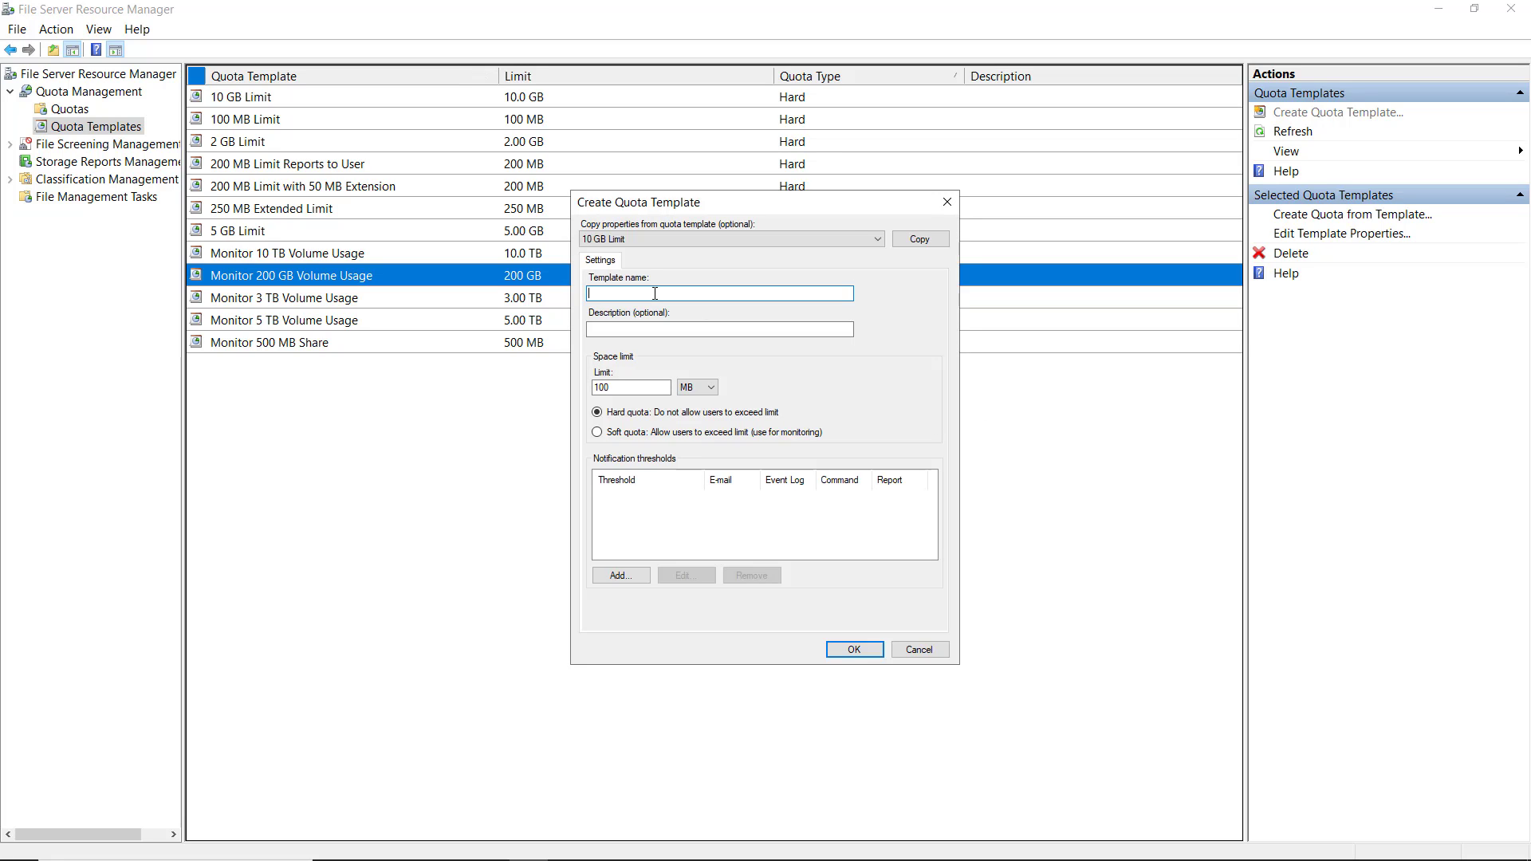
text(Blovk ast 20GB)
drag(657, 389, 559, 390)
text(20)
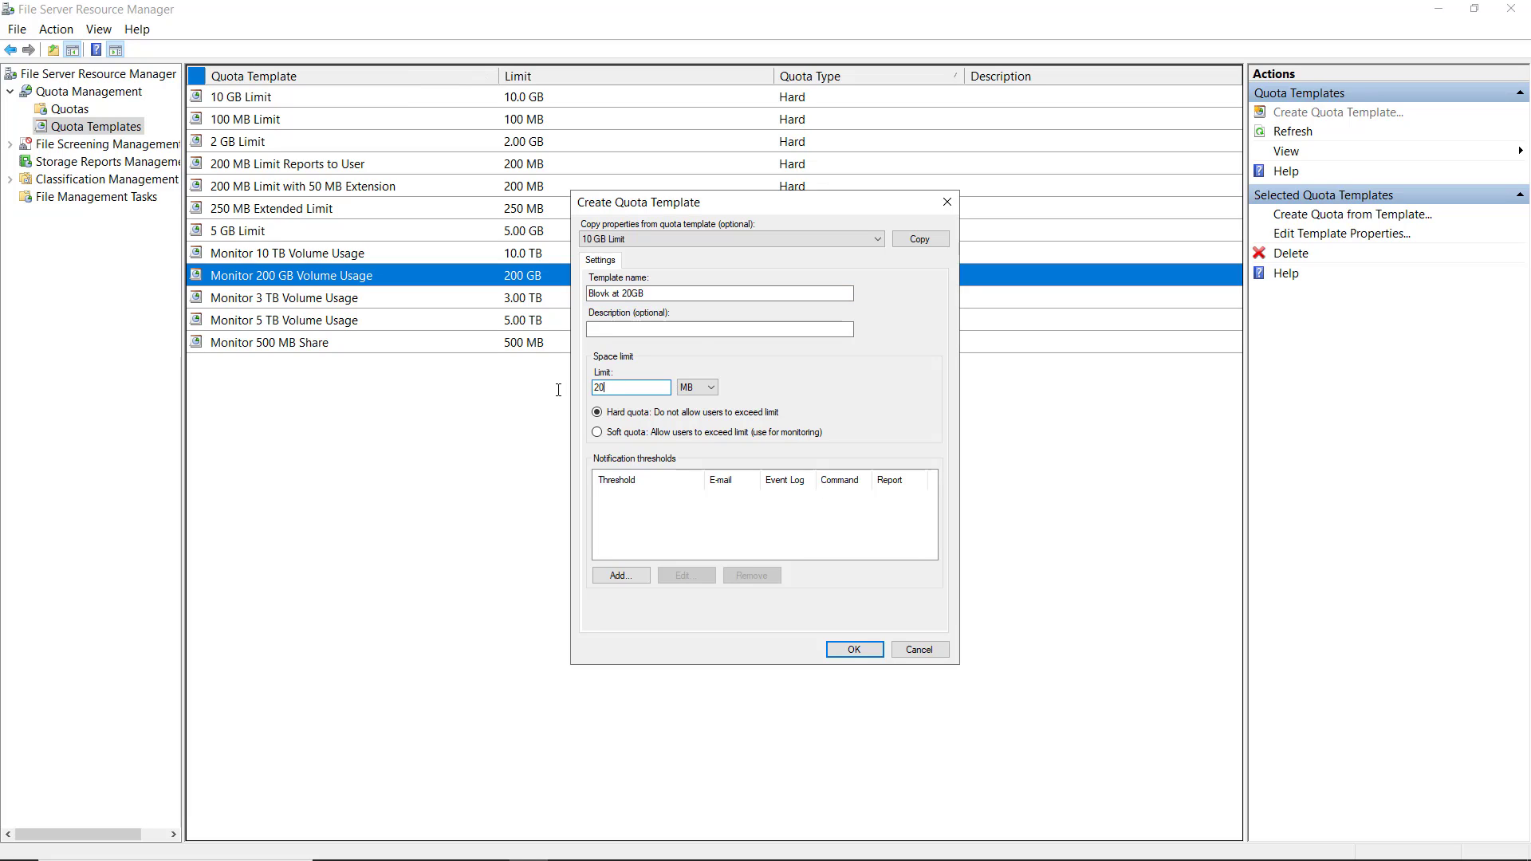
click(700, 389)
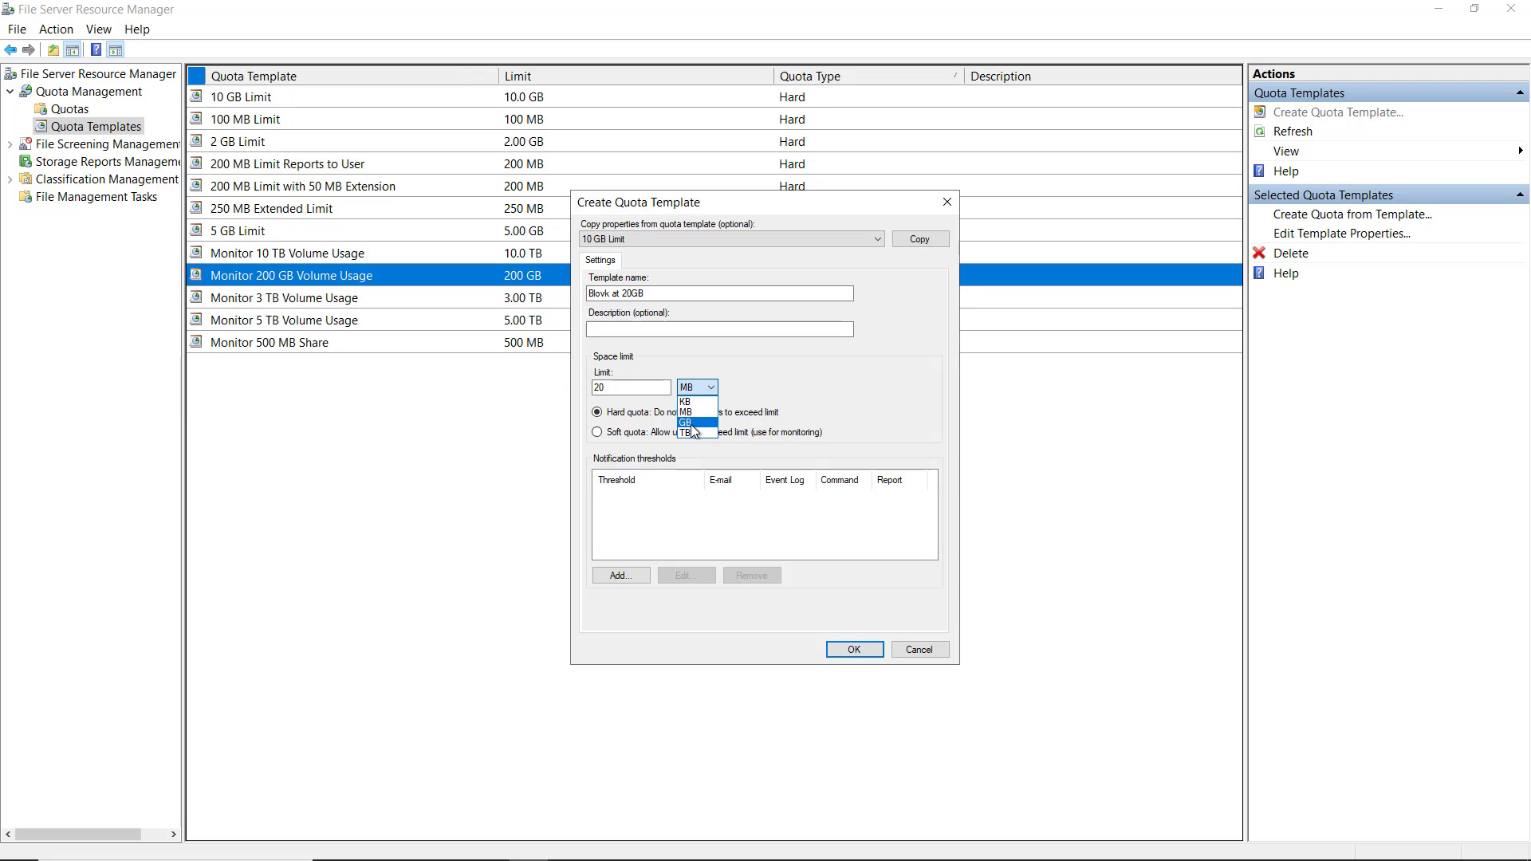
click(691, 423)
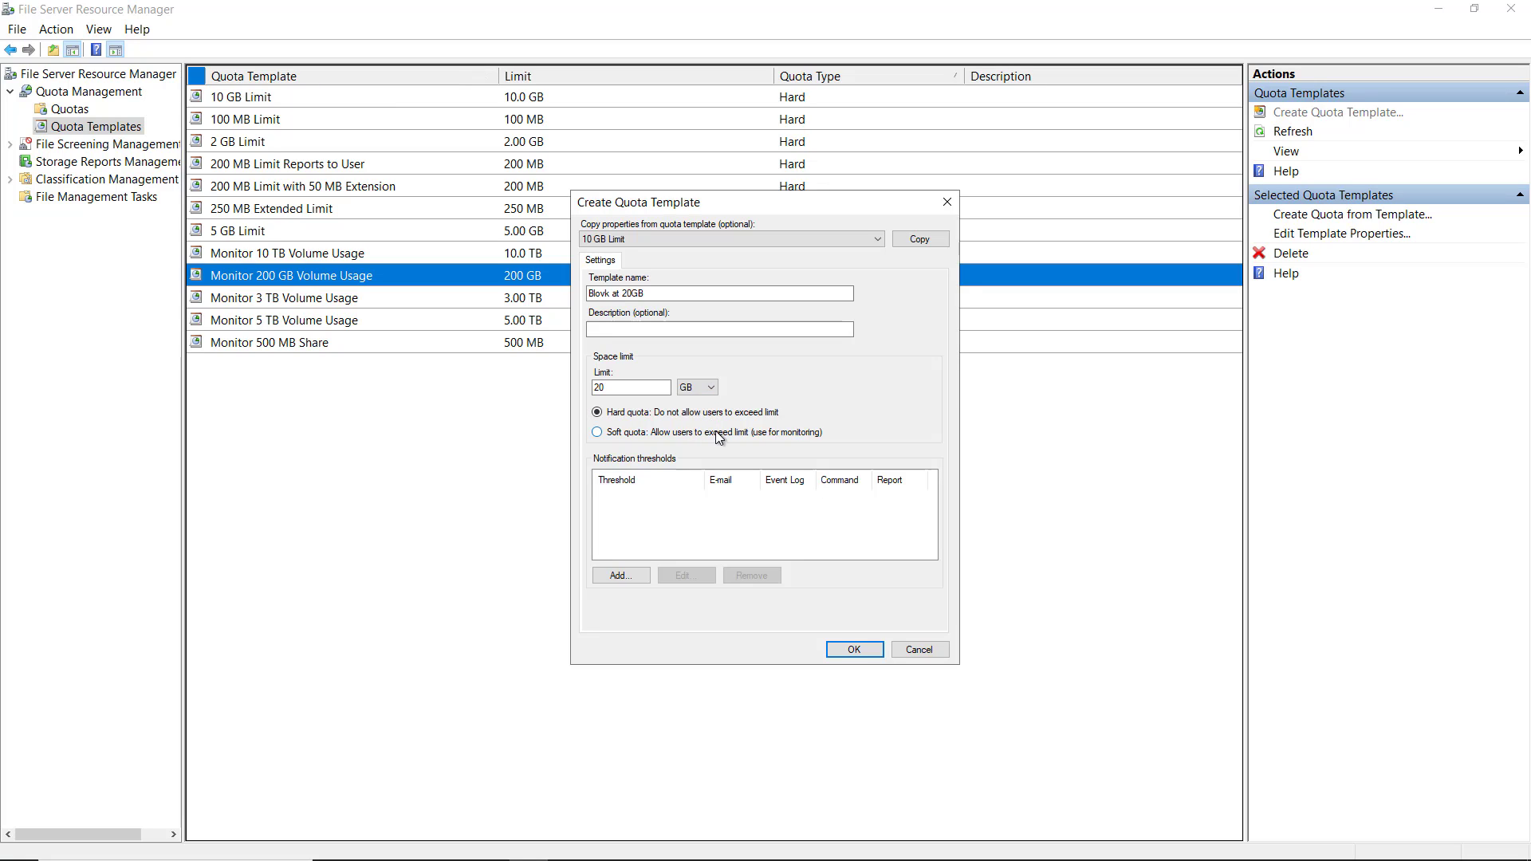
click(646, 437)
click(854, 651)
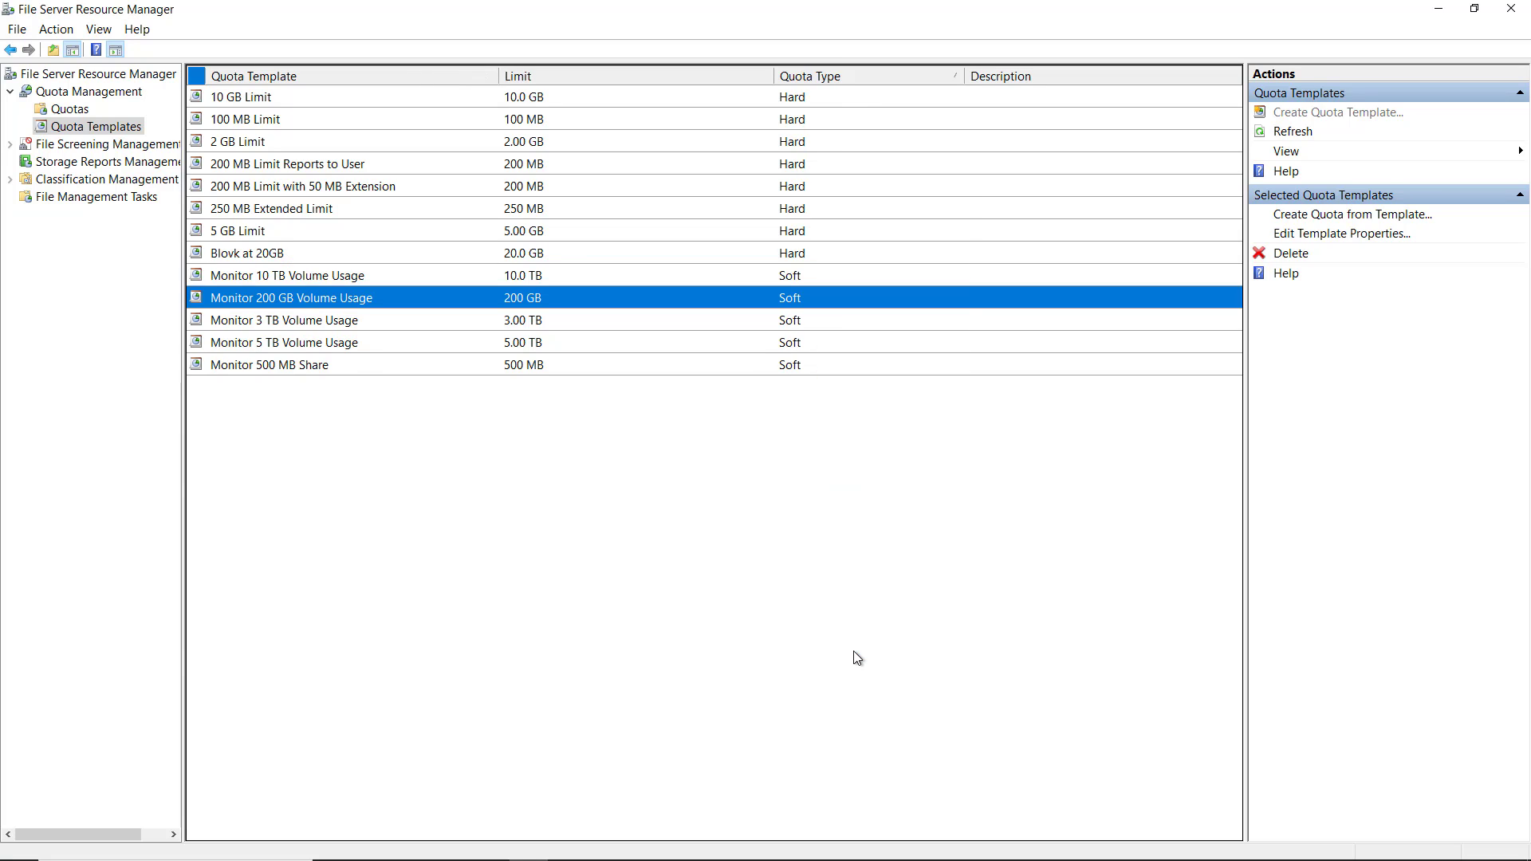
click(84, 109)
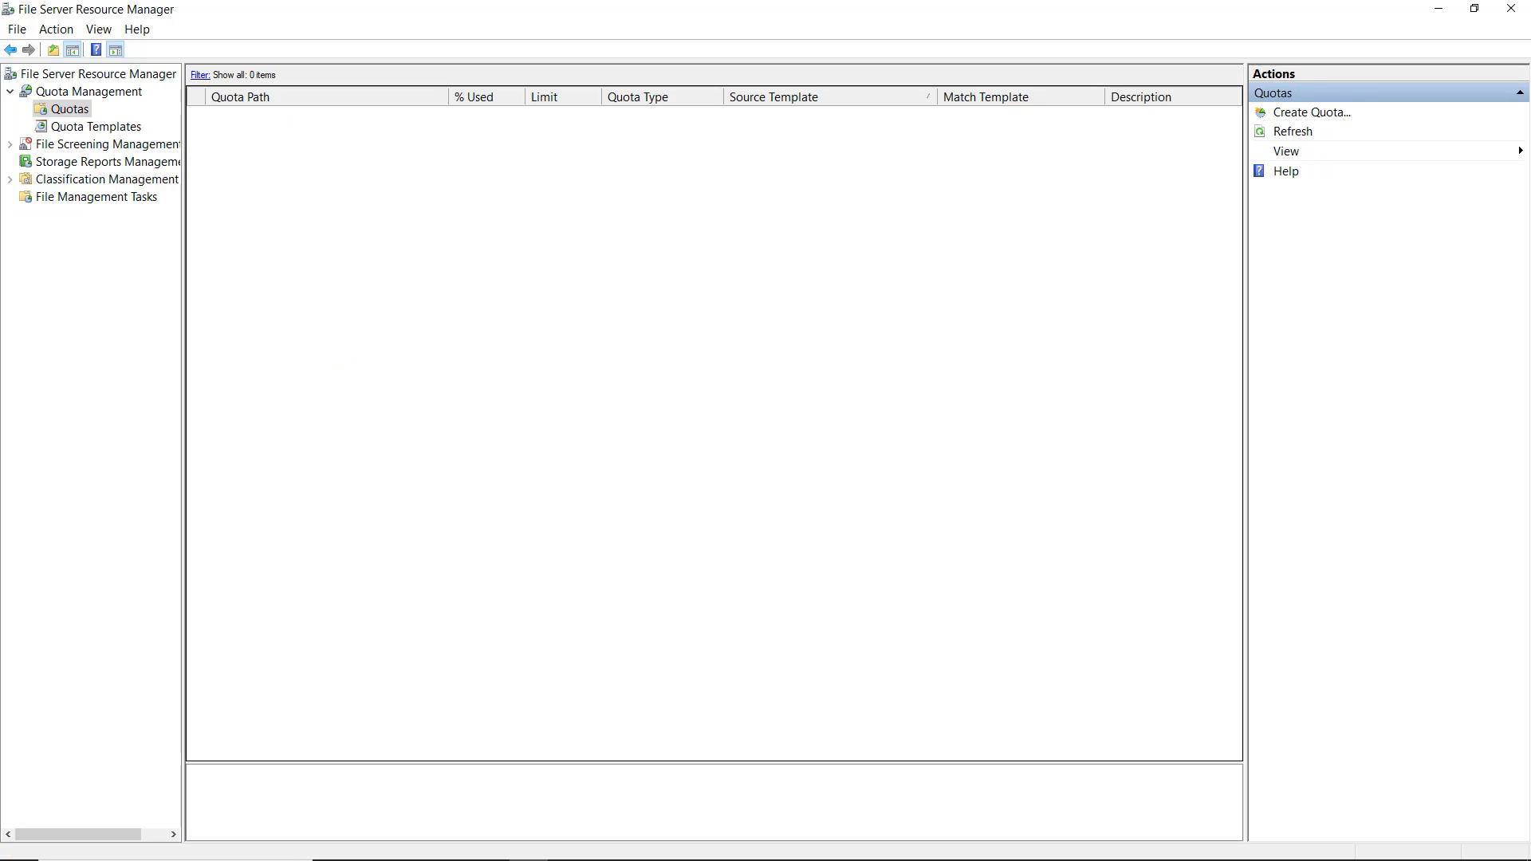
- Open New Volume (E:) in File Explorer and create a folder named Shared
click(413, 846)
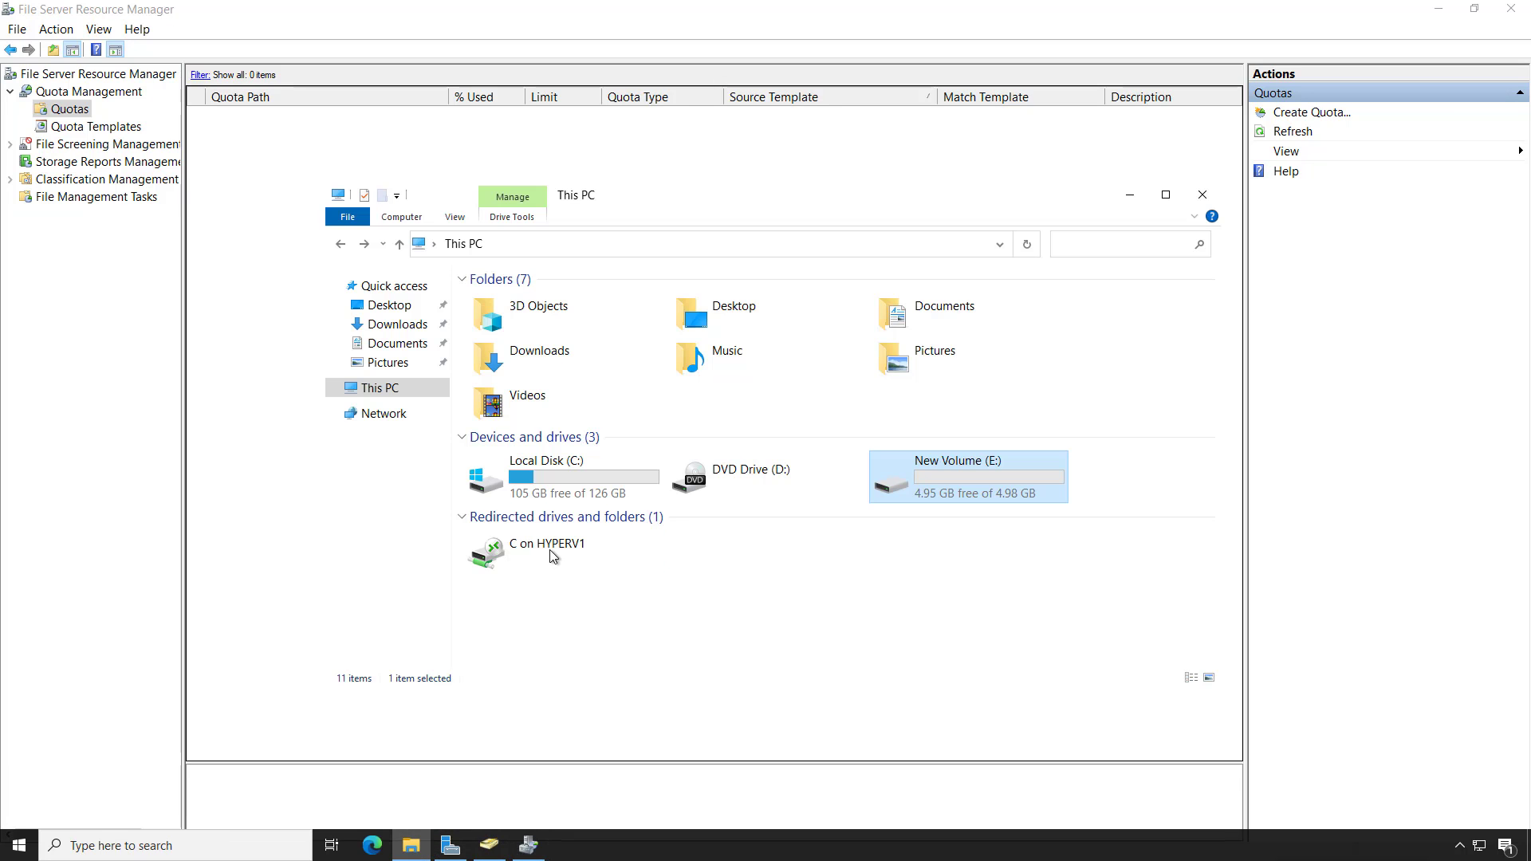
double_click(940, 480)
right_click(699, 364)
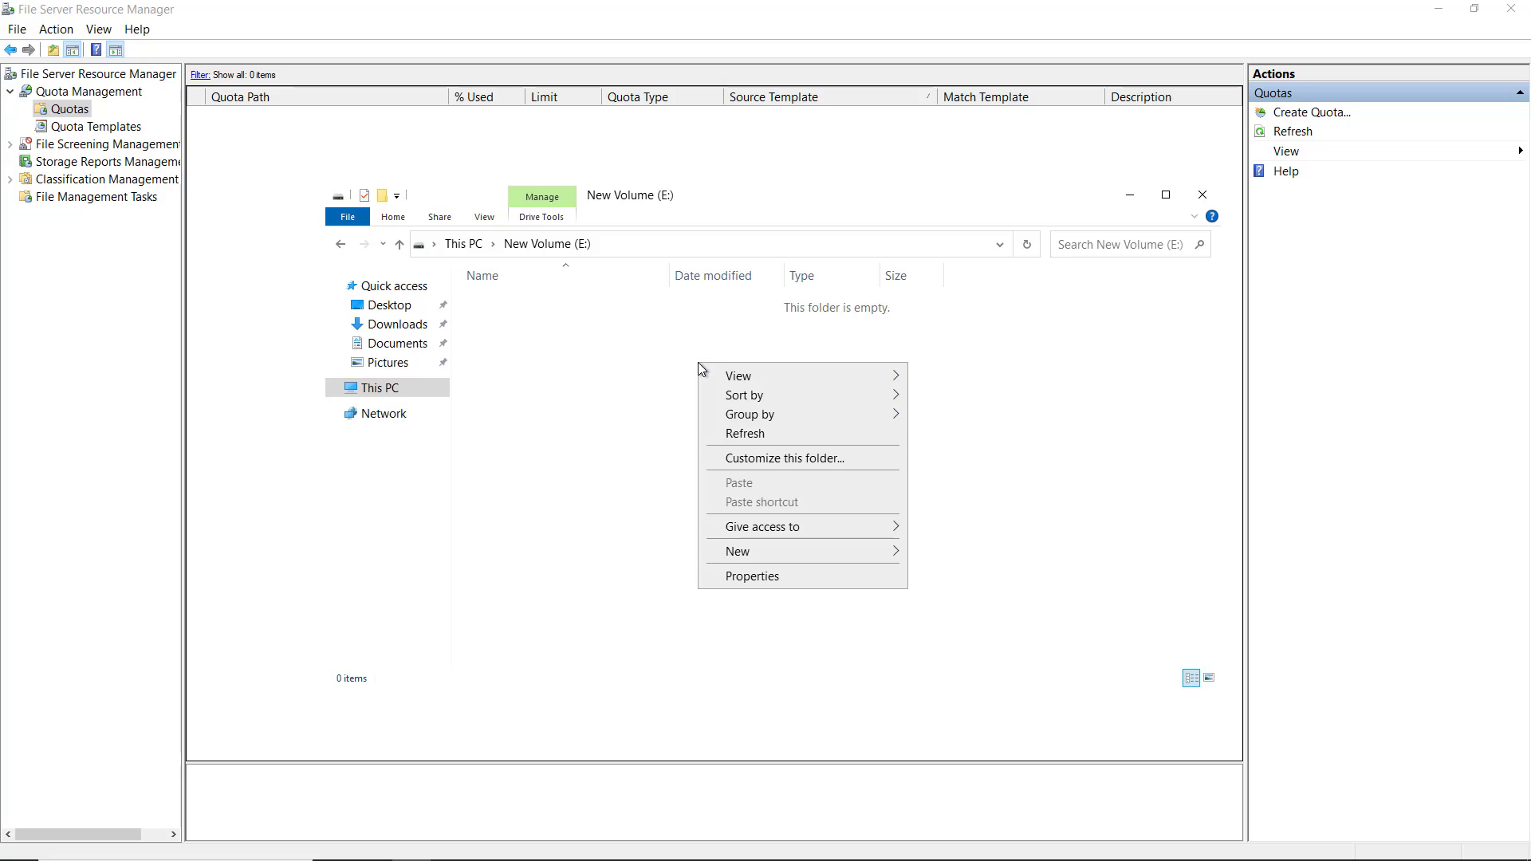
mouse_move(761, 552)
click(949, 553)
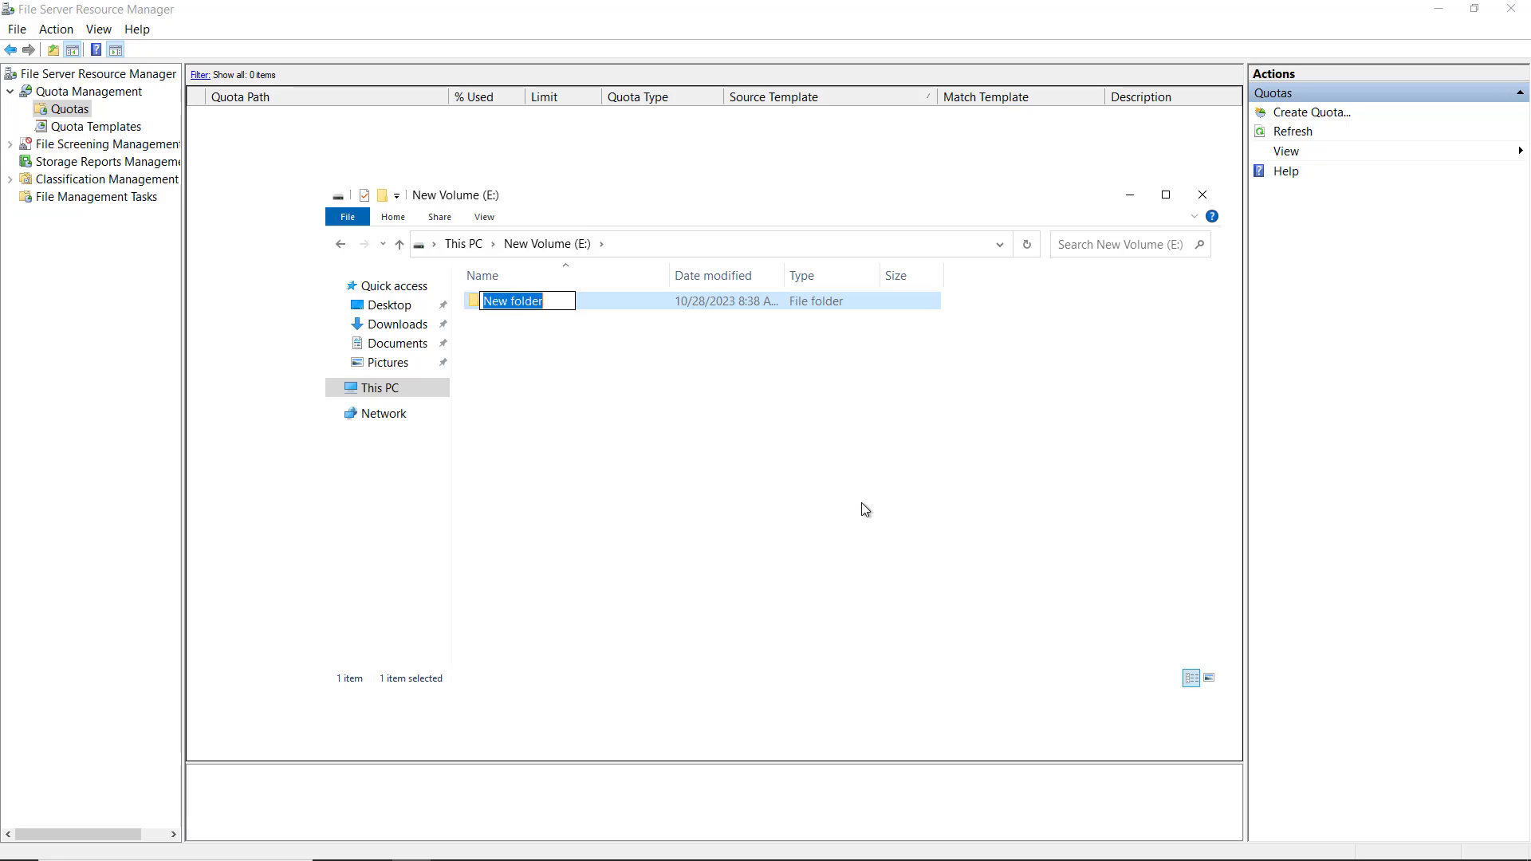
text(Shared)
key(Return)
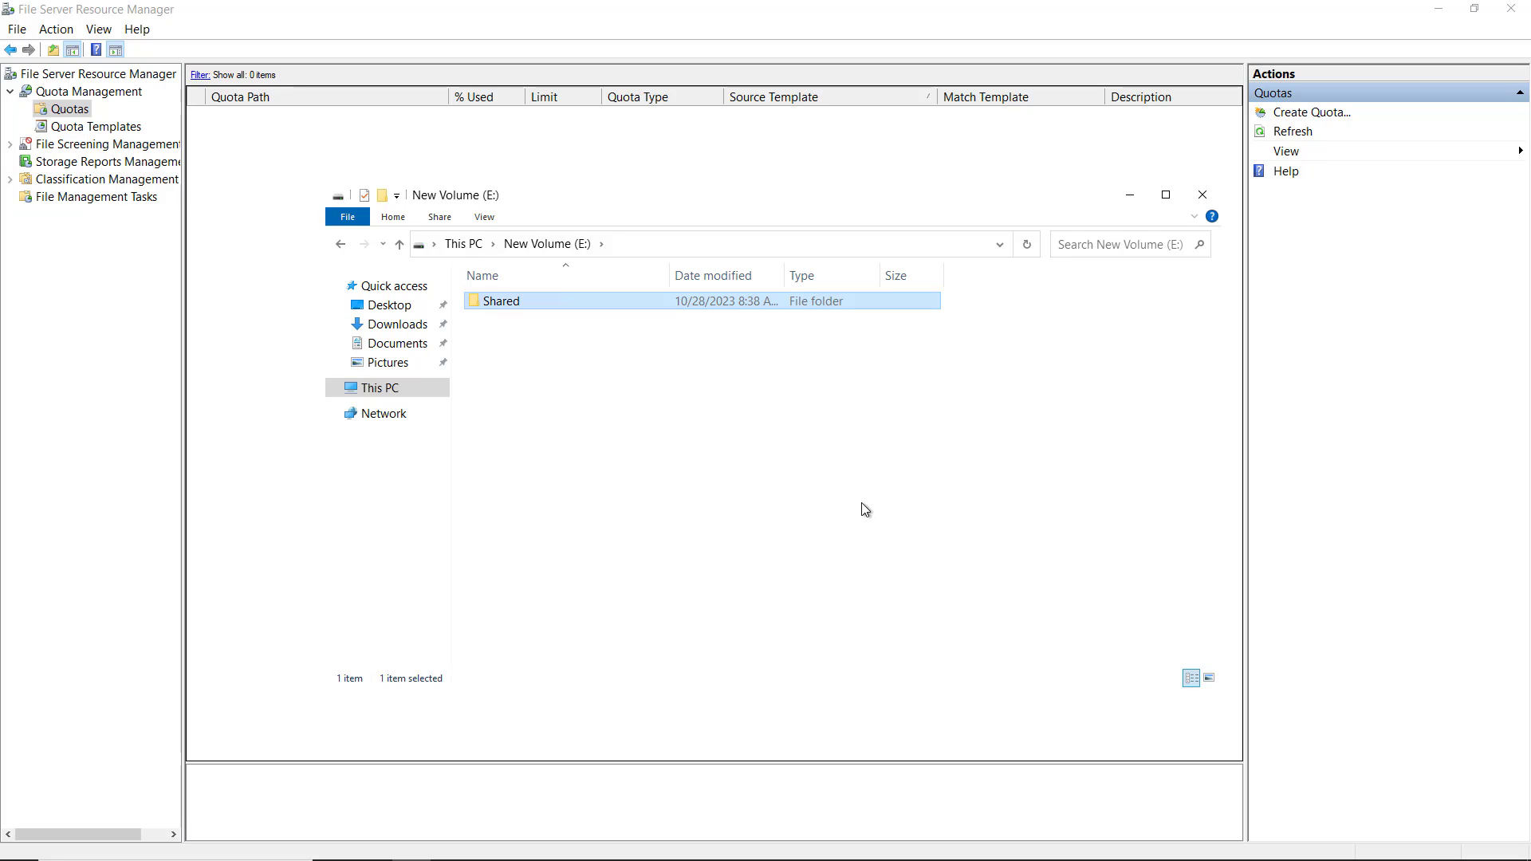
- Enable Share this folder for Shared in its Advanced Sharing settings
right_click(549, 305)
click(606, 594)
click(700, 357)
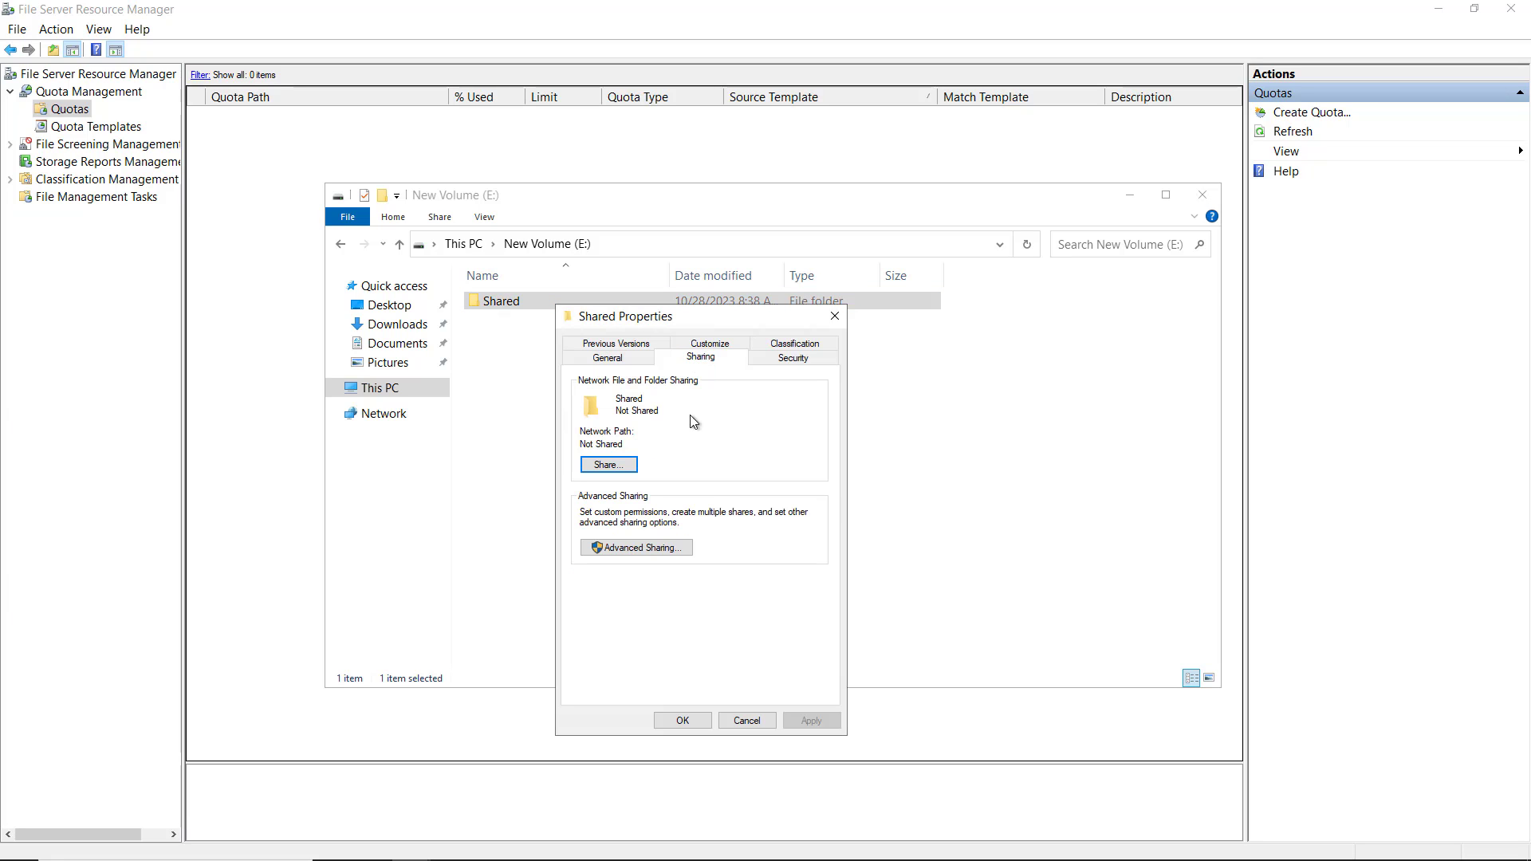
click(662, 550)
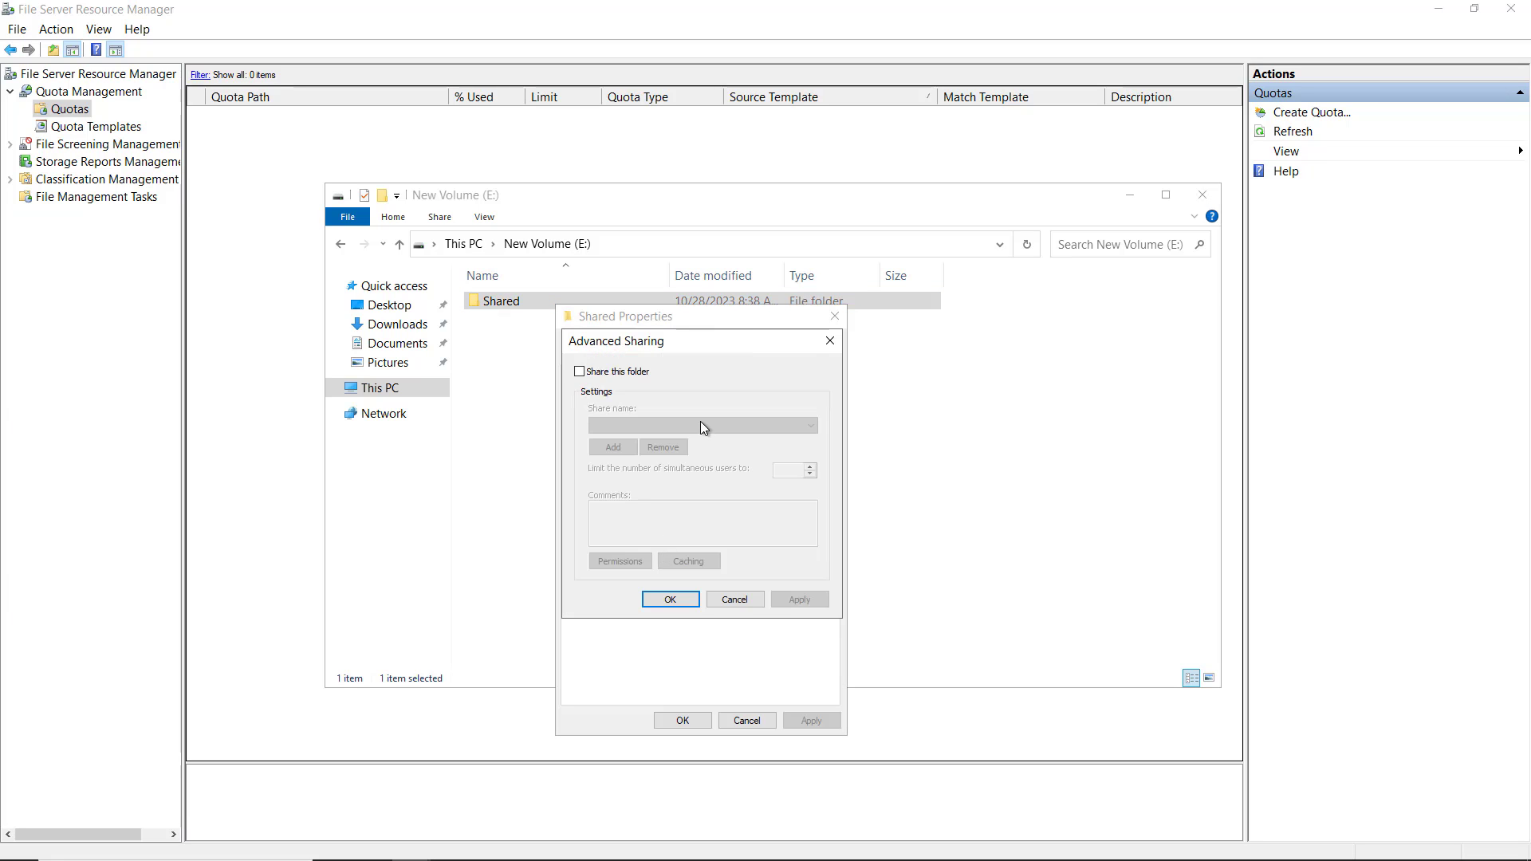
click(620, 376)
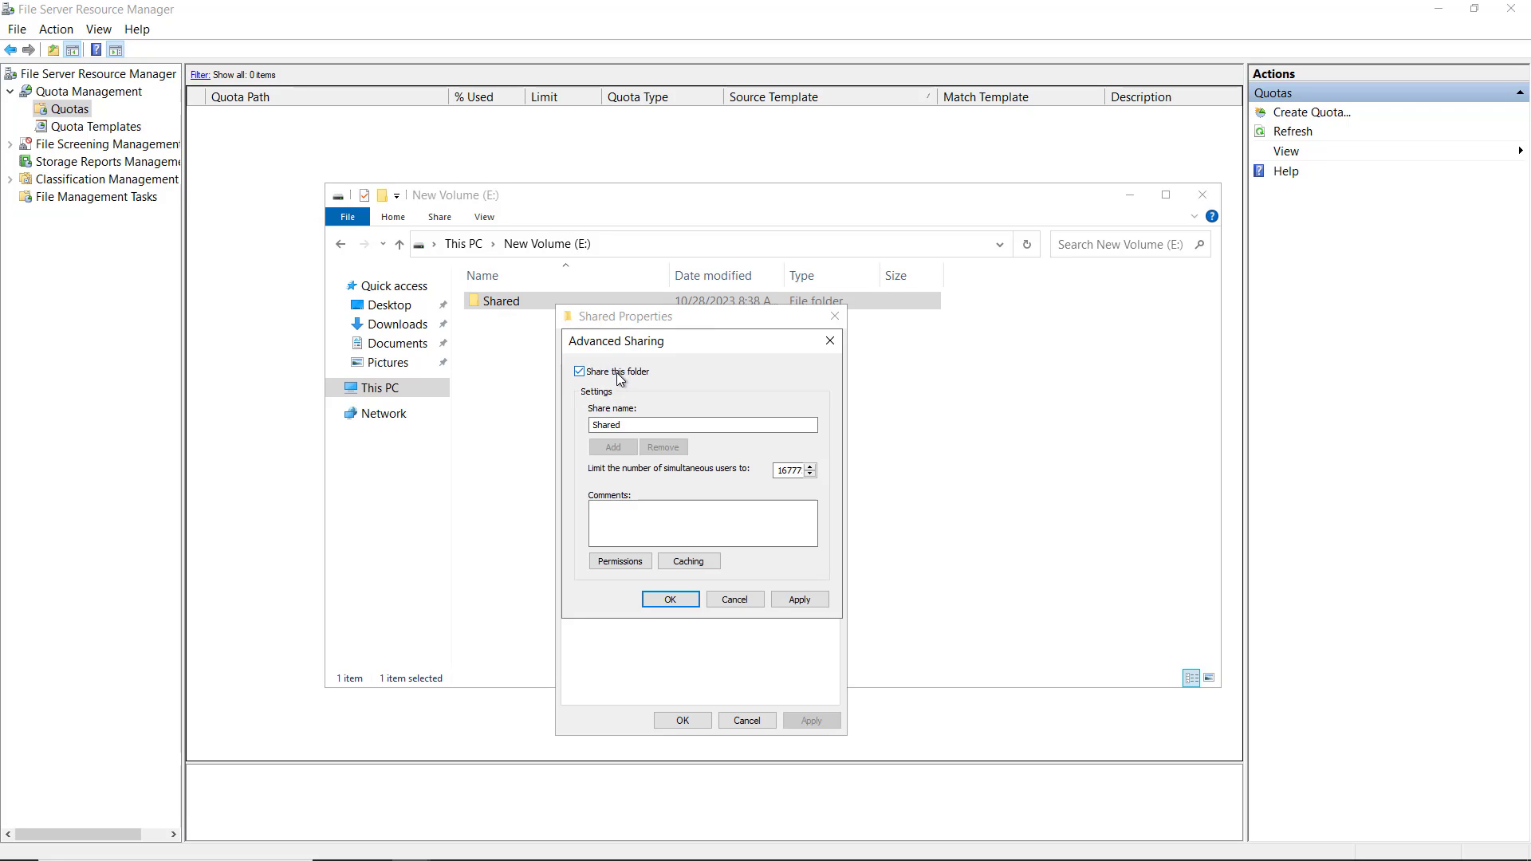
- Add Domain Users with Full Control to the share permissions and remove Everyone
click(636, 562)
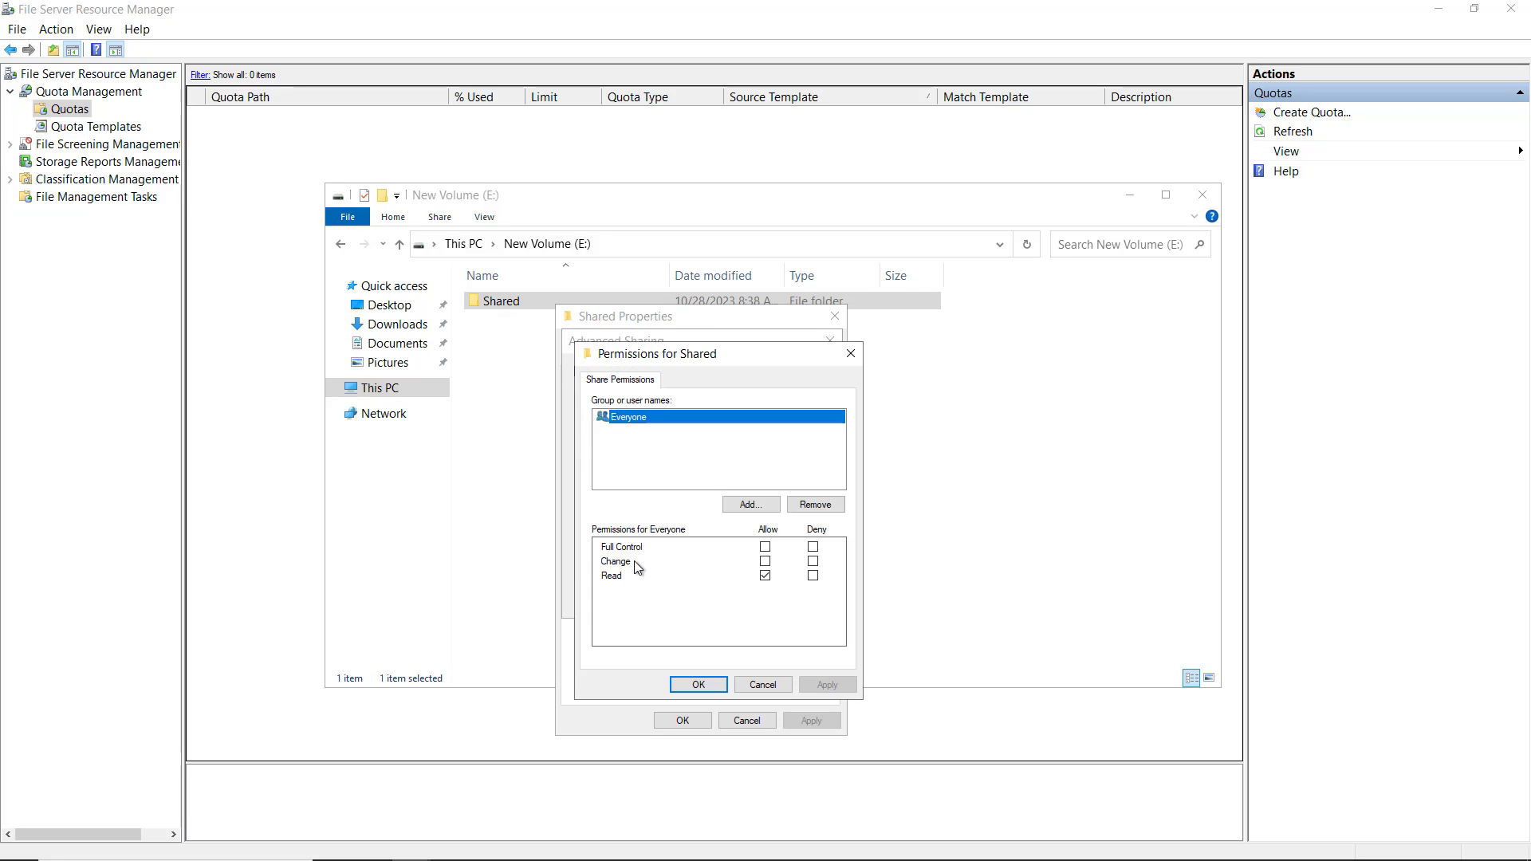
click(755, 506)
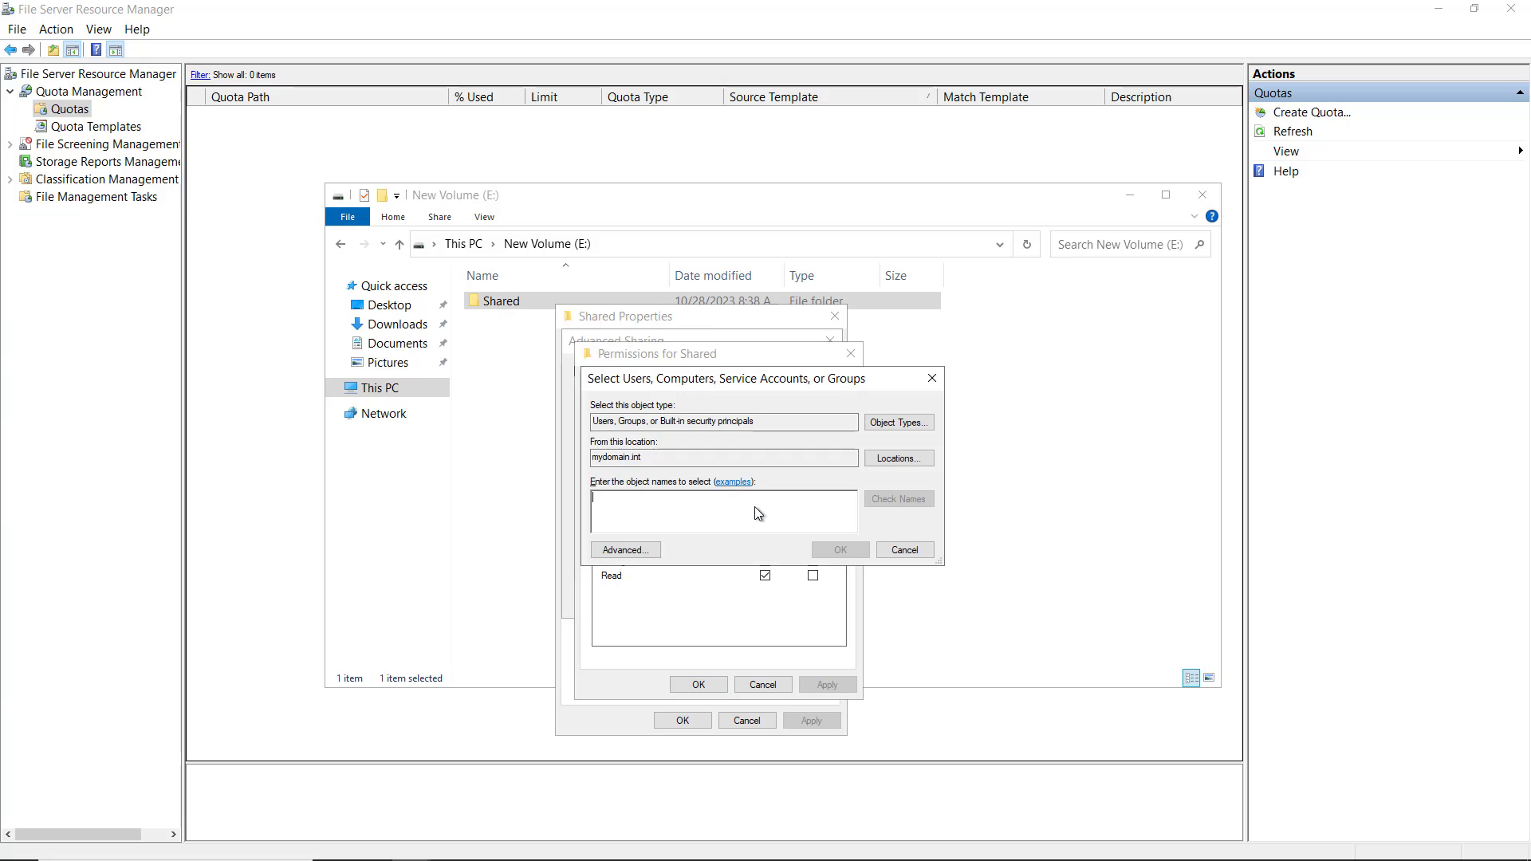
text(domain us)
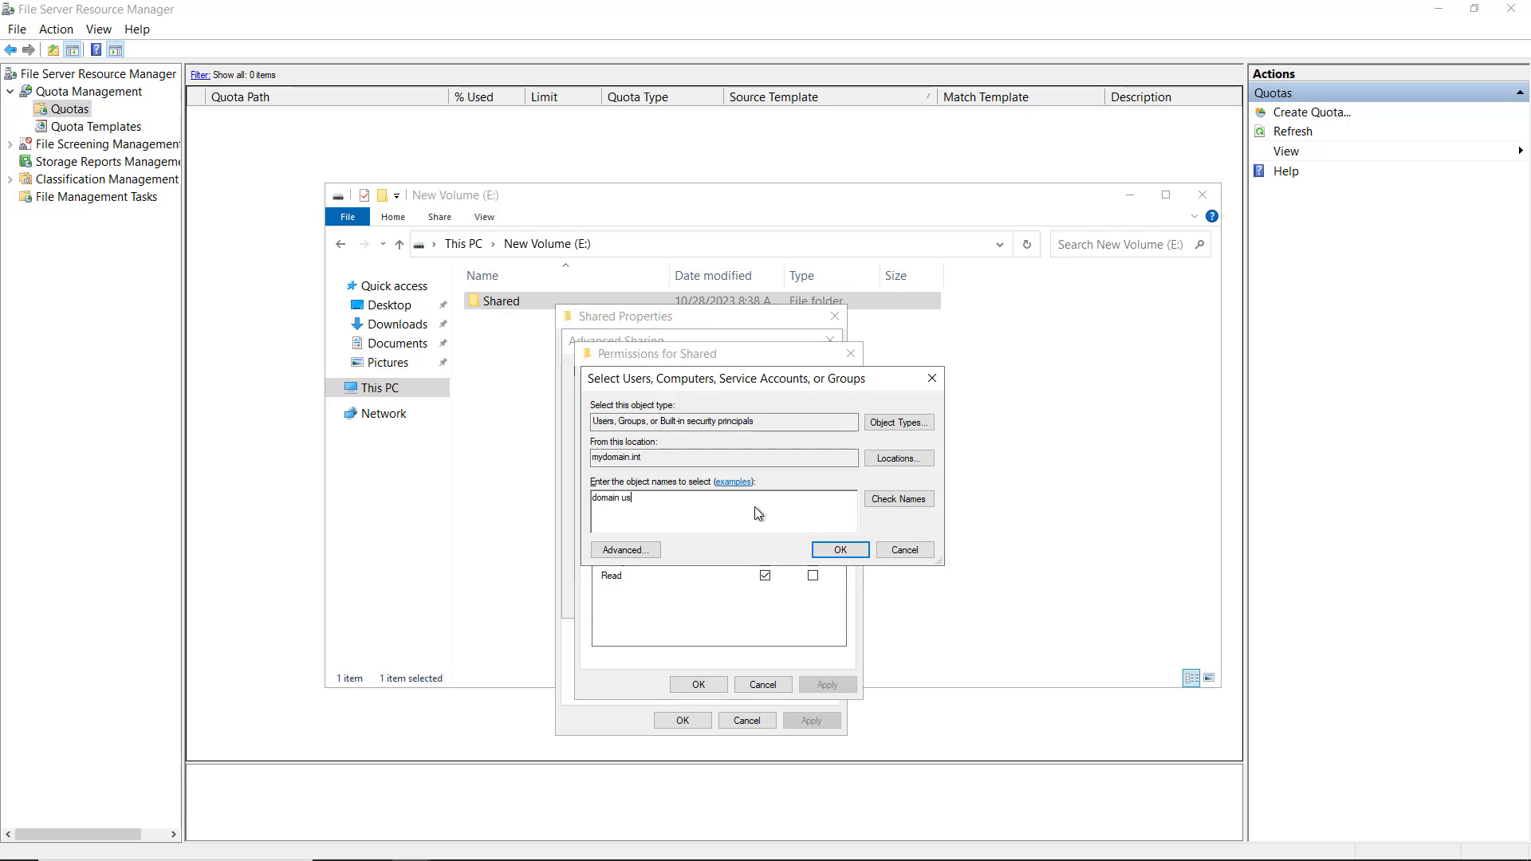
text(ers)
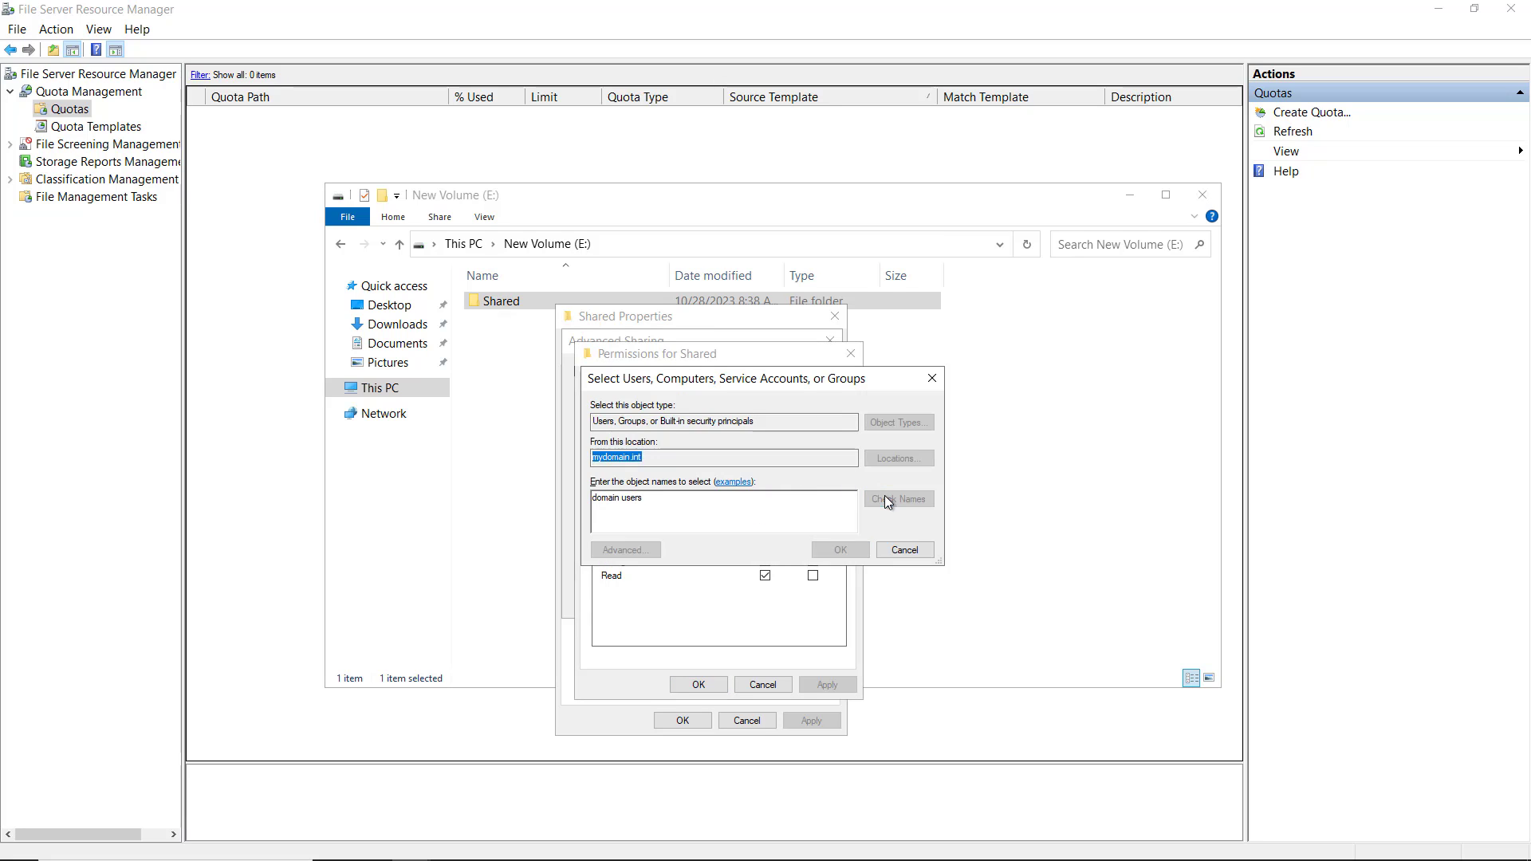
click(847, 550)
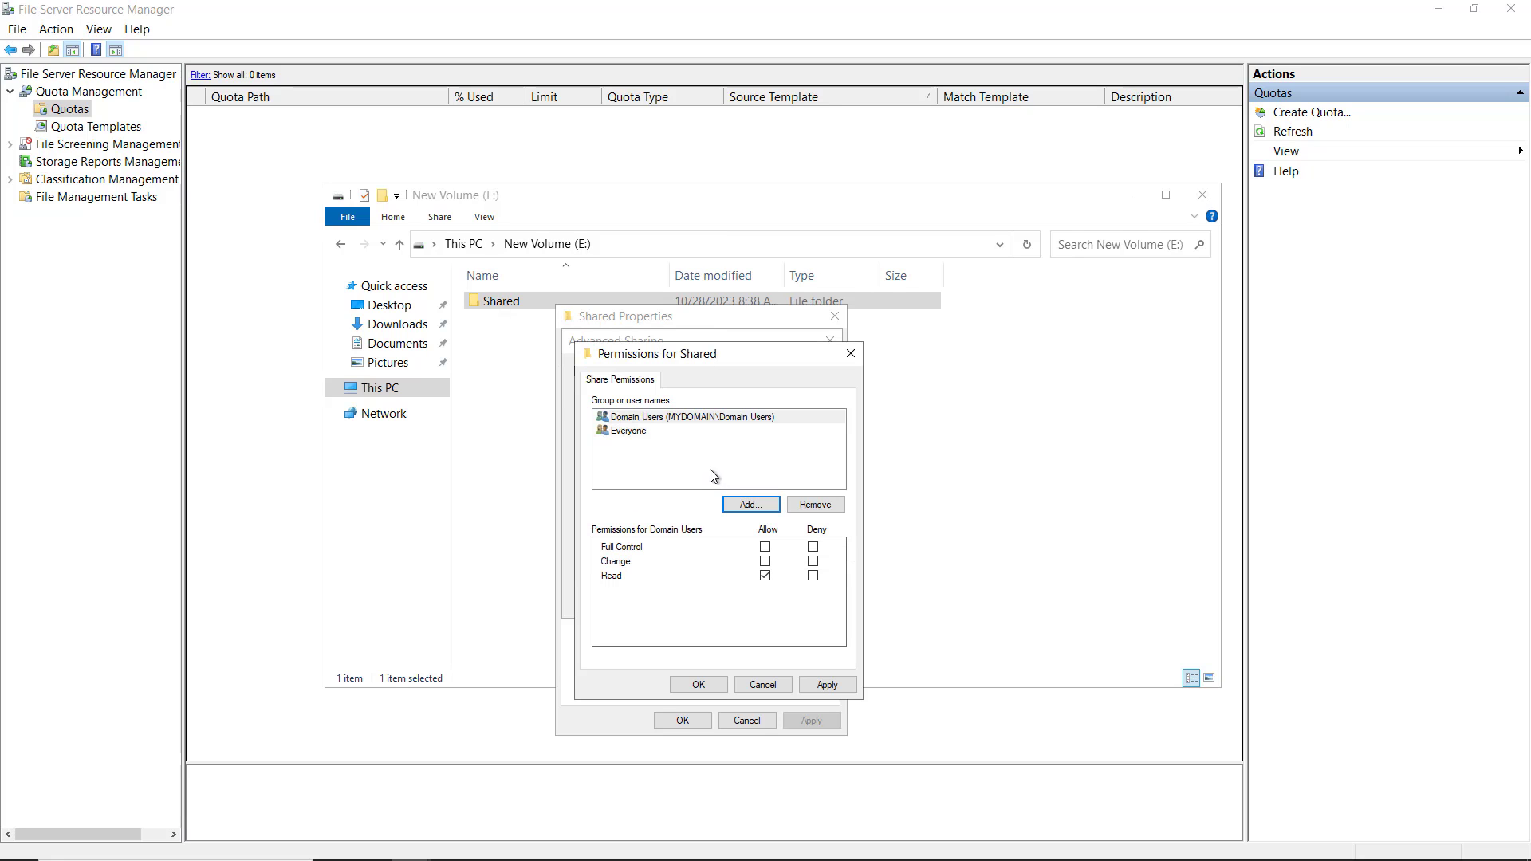
click(638, 432)
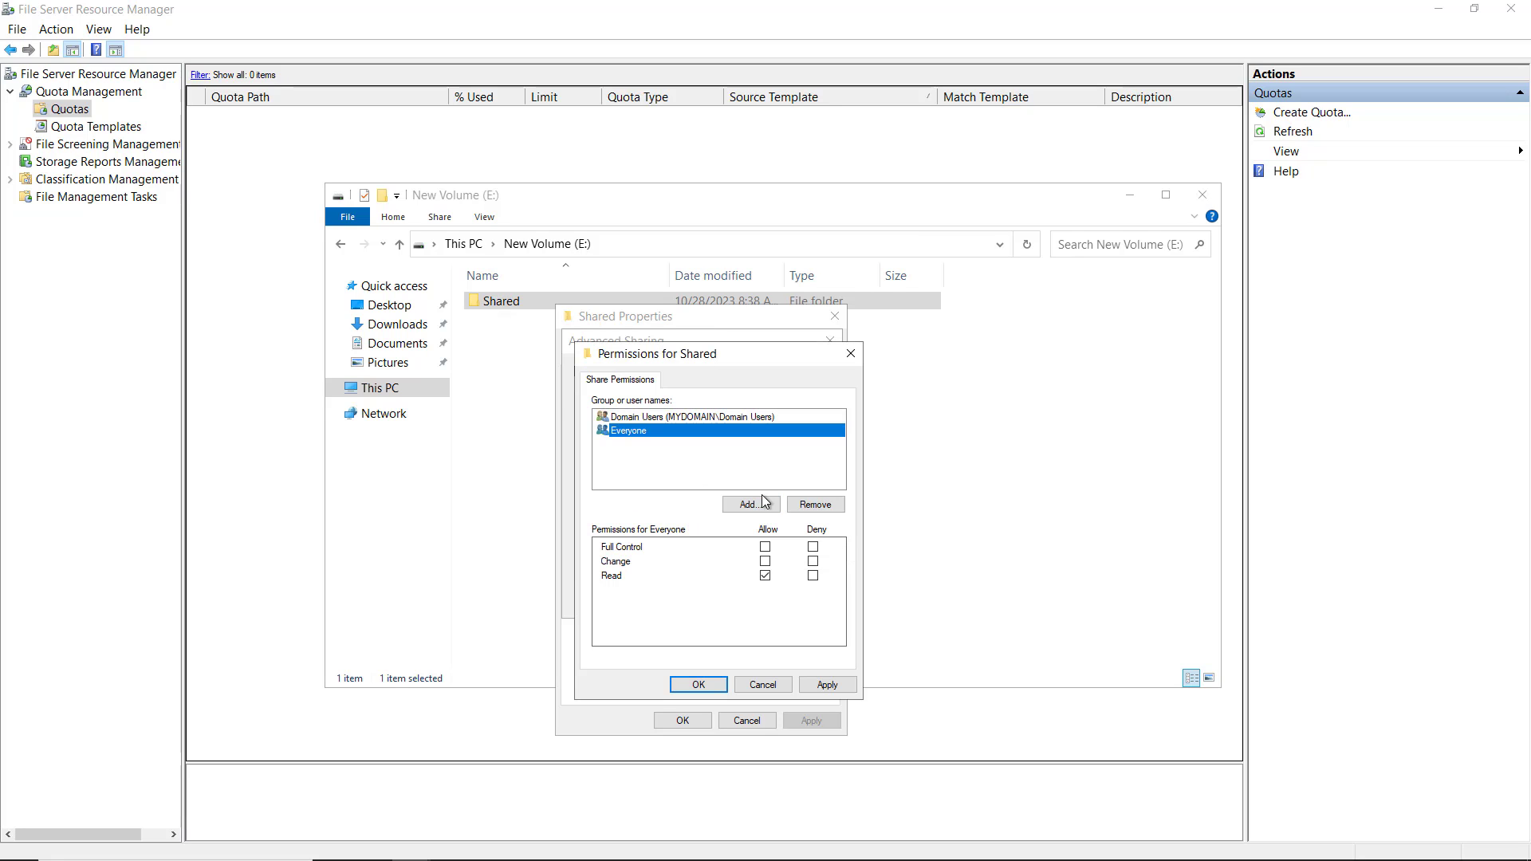
click(815, 504)
click(765, 547)
click(700, 686)
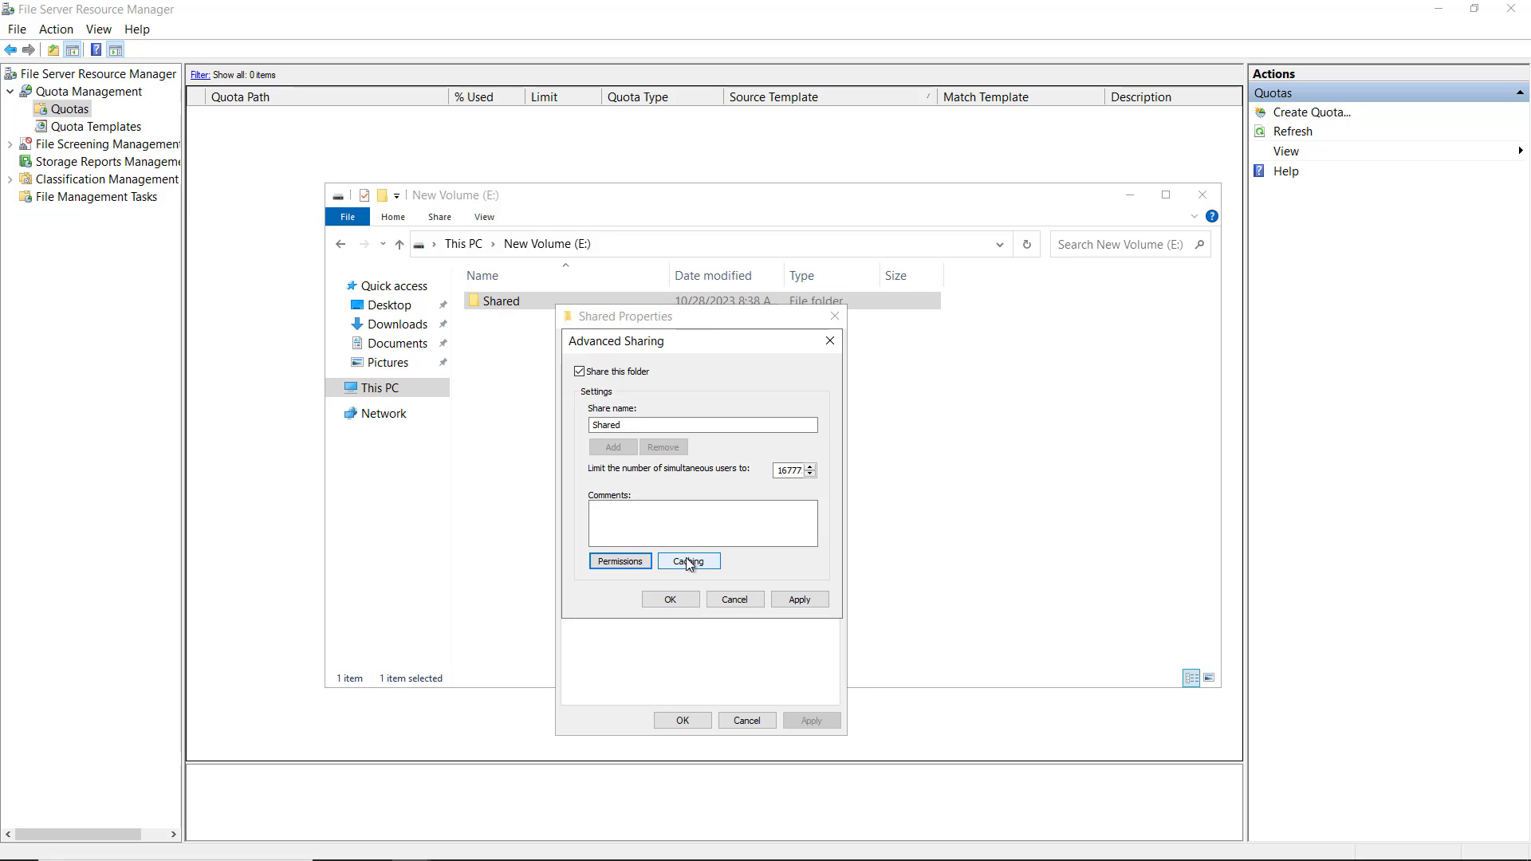
- Apply the sharing settings, review the Security permissions, and close the folder's Properties
click(671, 600)
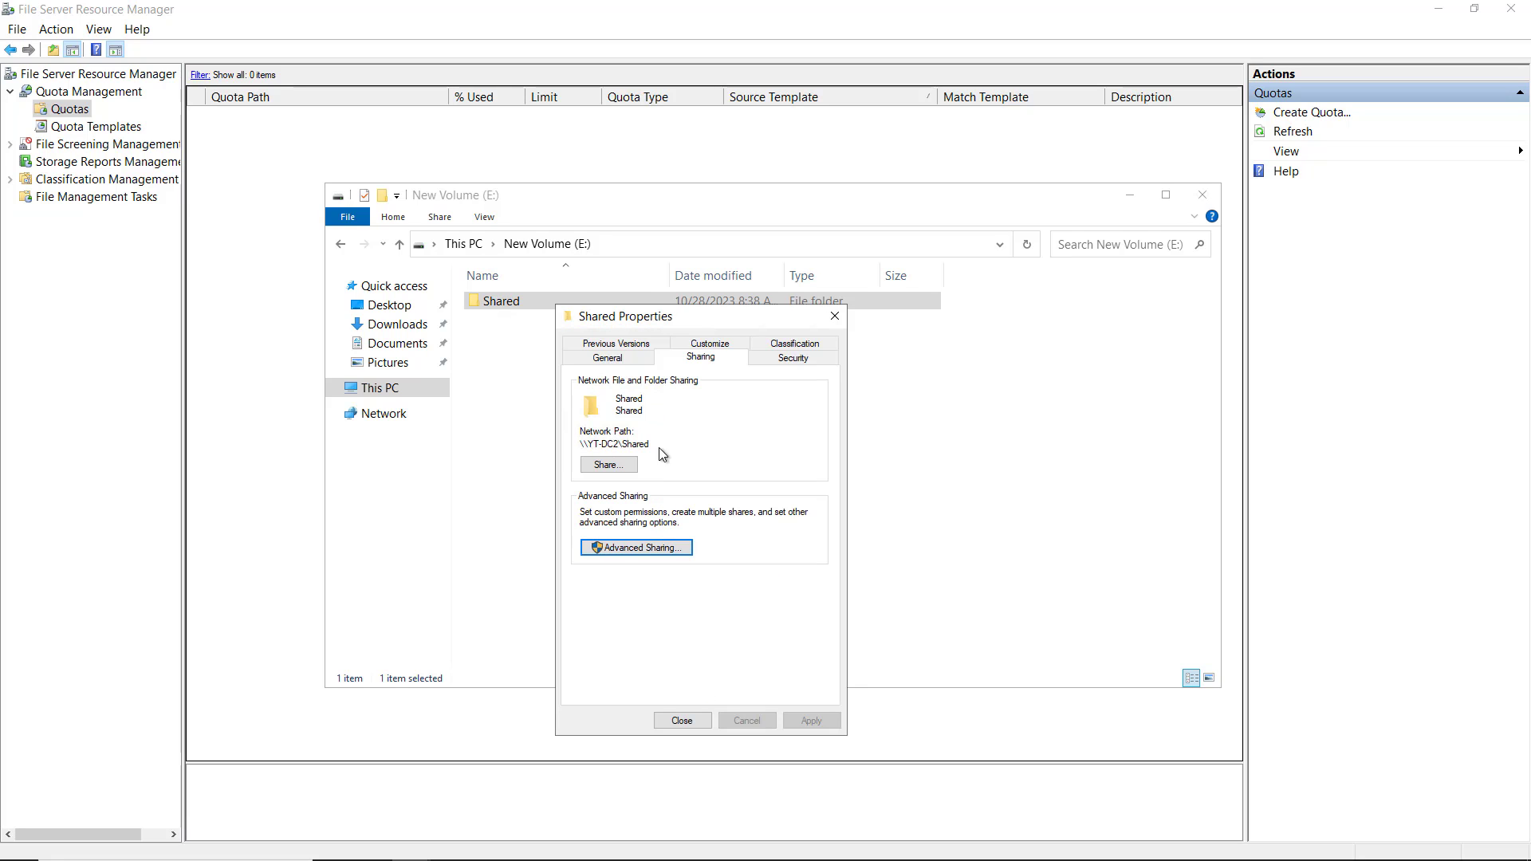
click(786, 361)
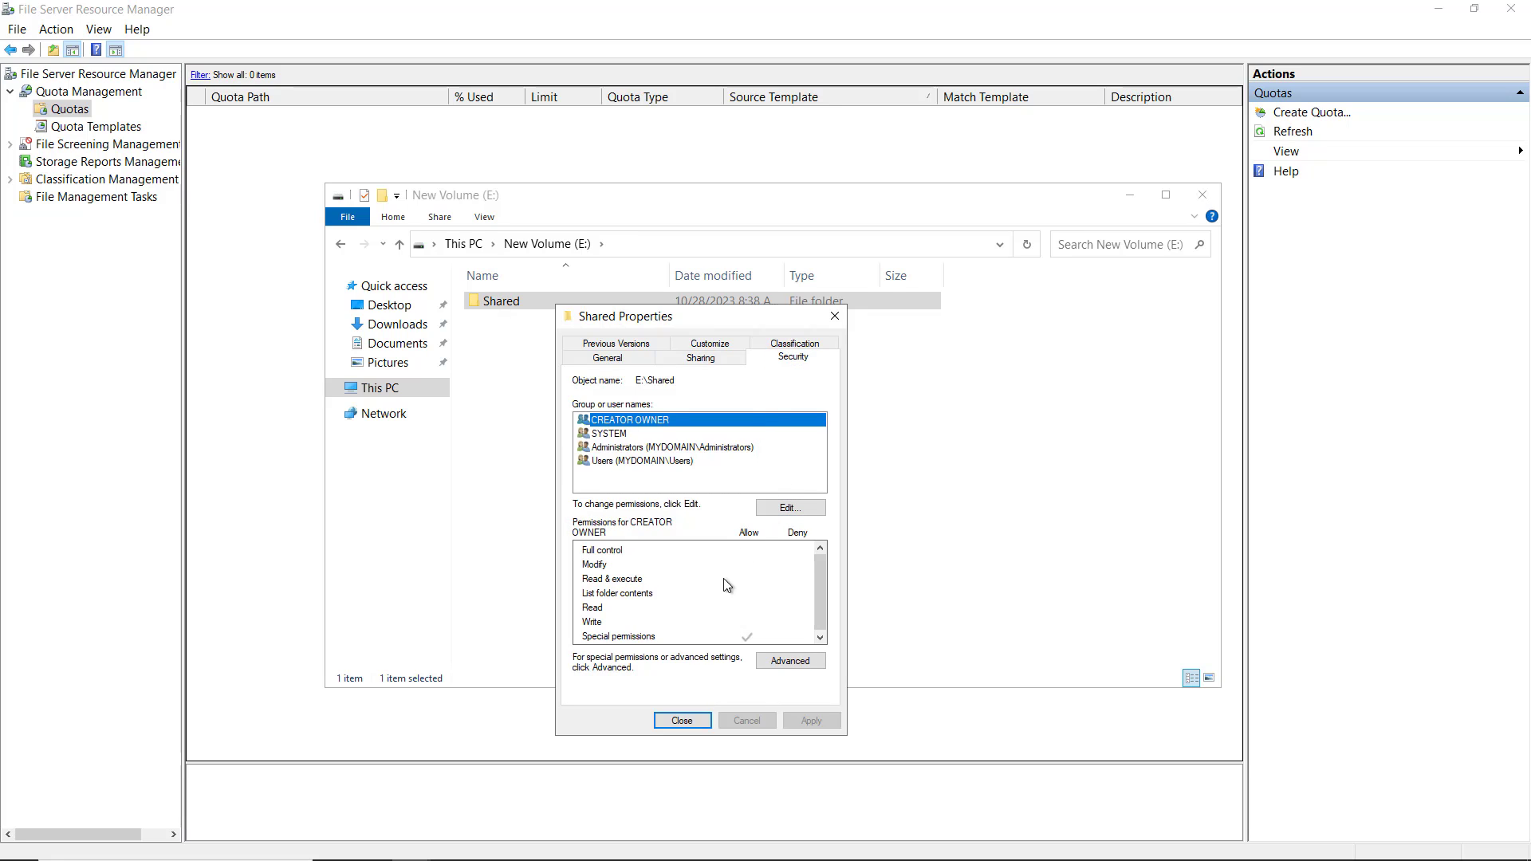
click(682, 722)
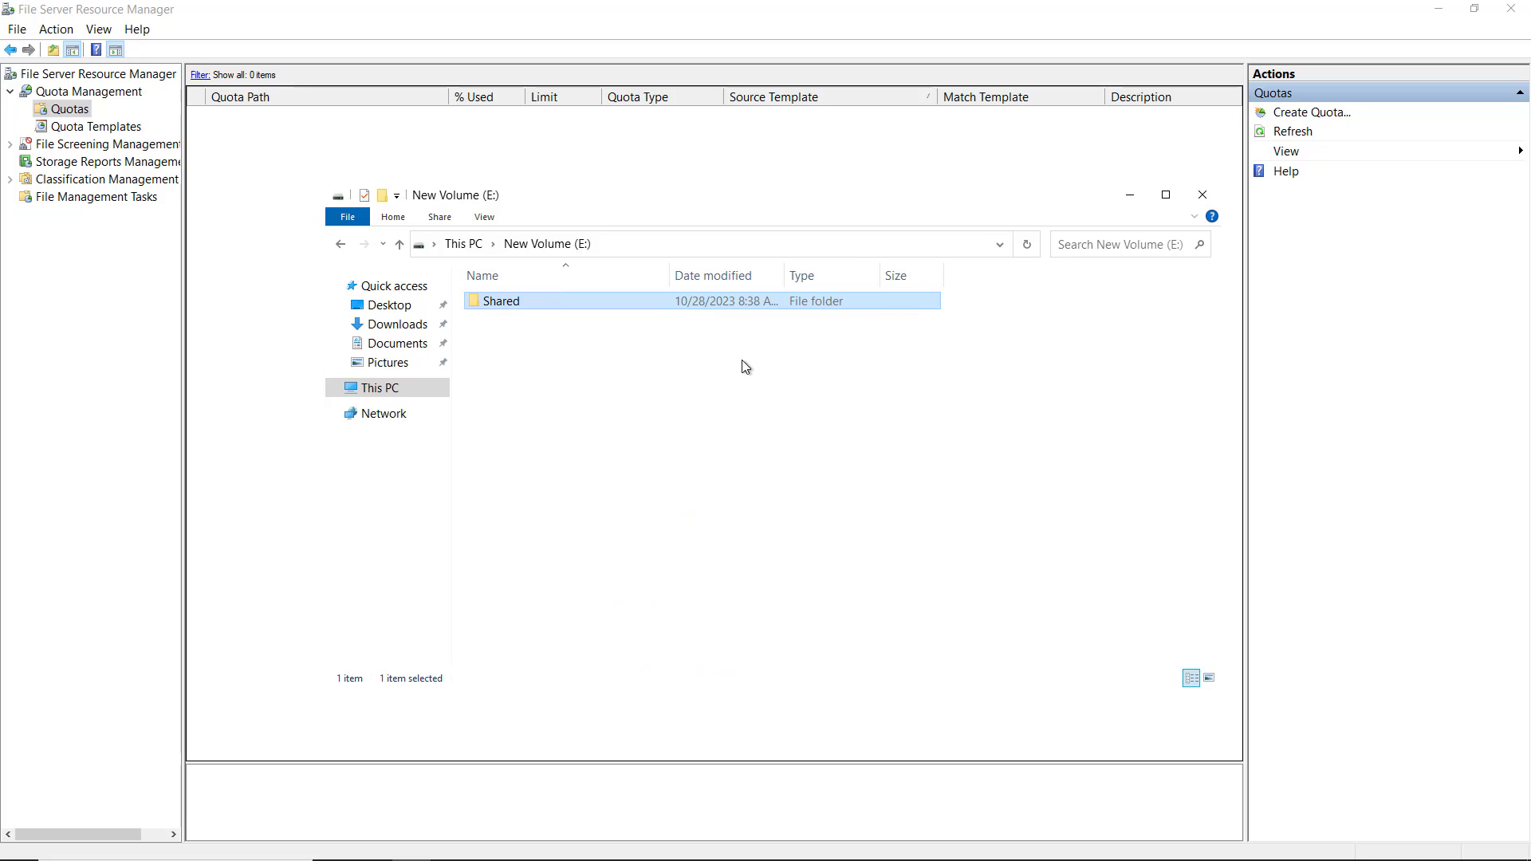
- Start a new quota with its path set to E:\Shared
click(1131, 199)
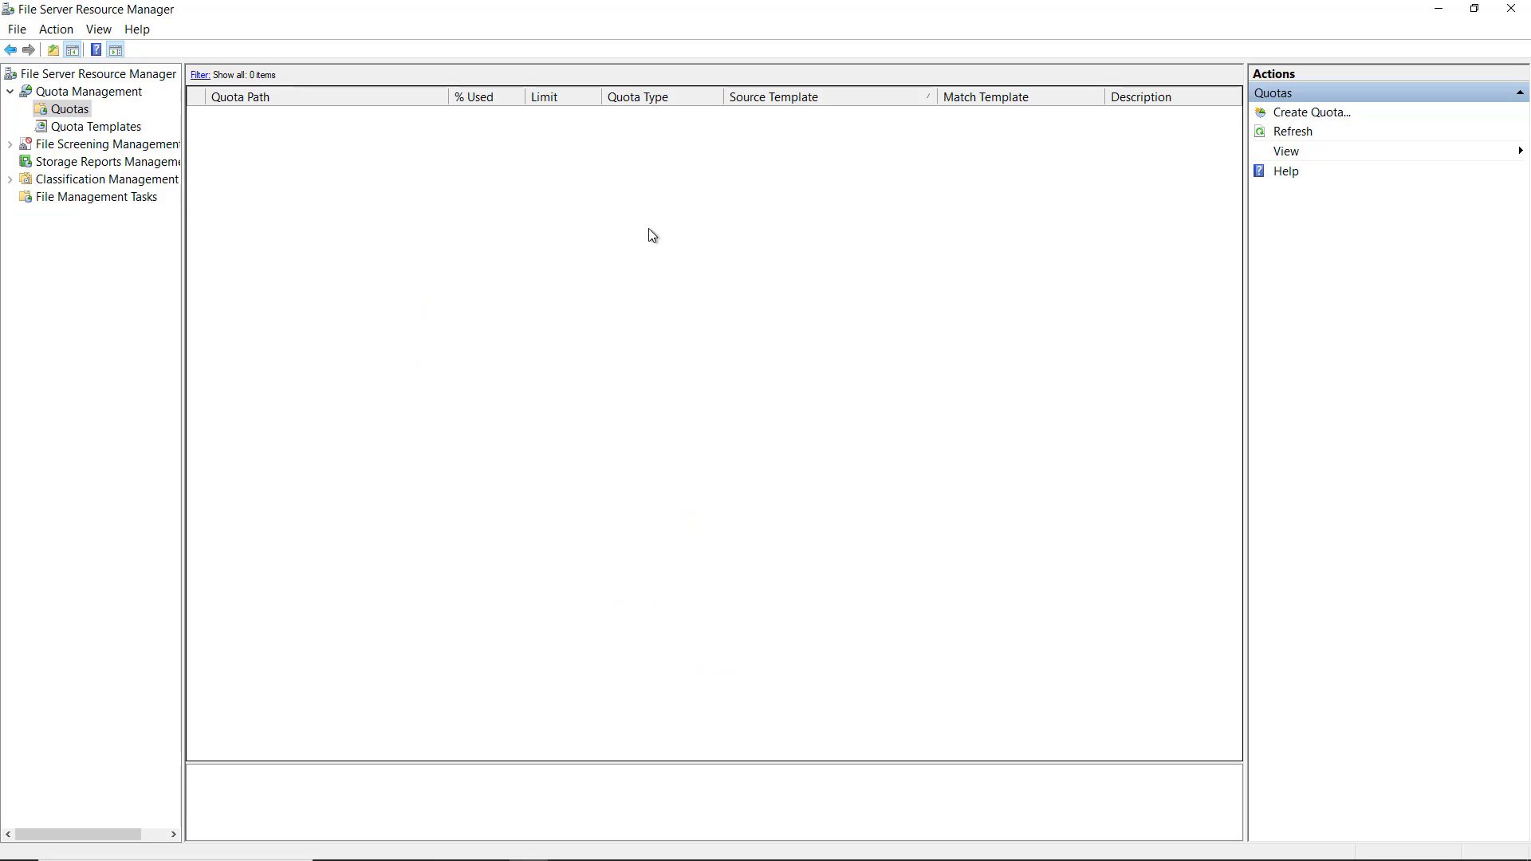
click(1293, 115)
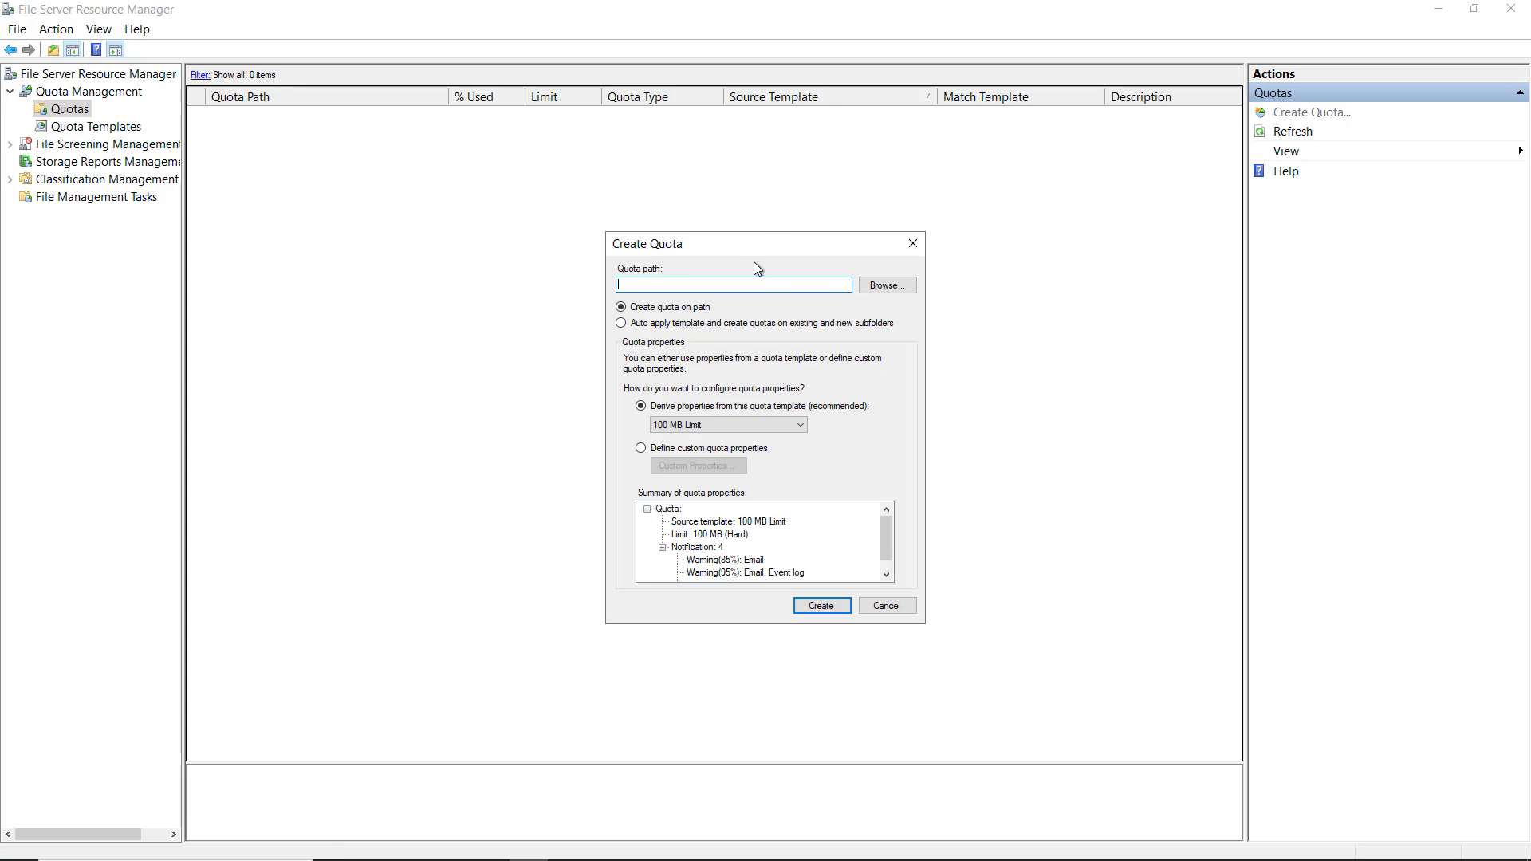
click(887, 289)
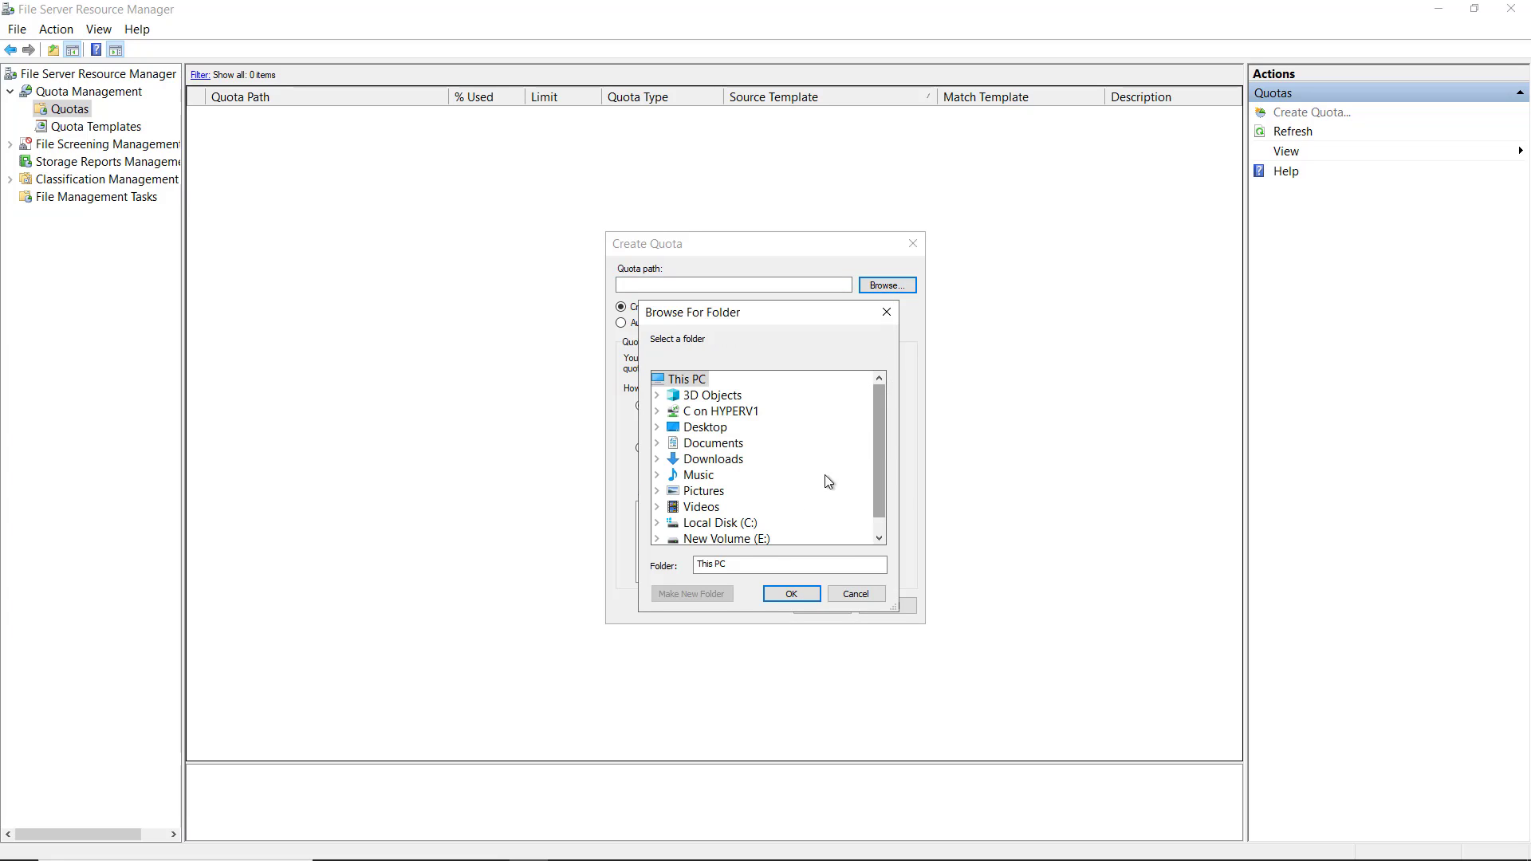
click(754, 539)
click(722, 539)
click(792, 594)
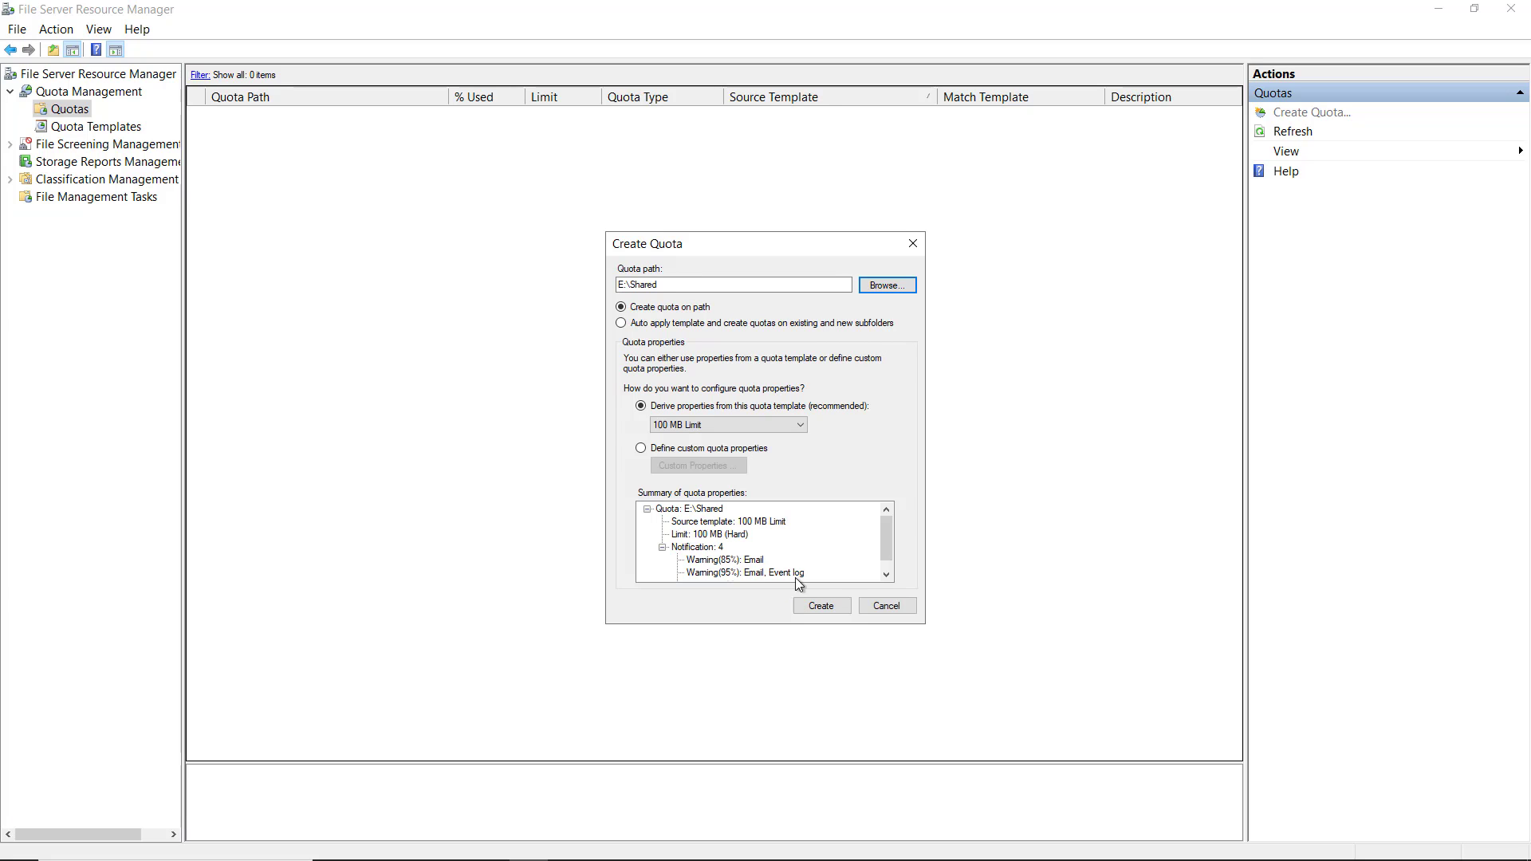
- Base the E:\Shared quota on the Block at 20GB template
click(780, 431)
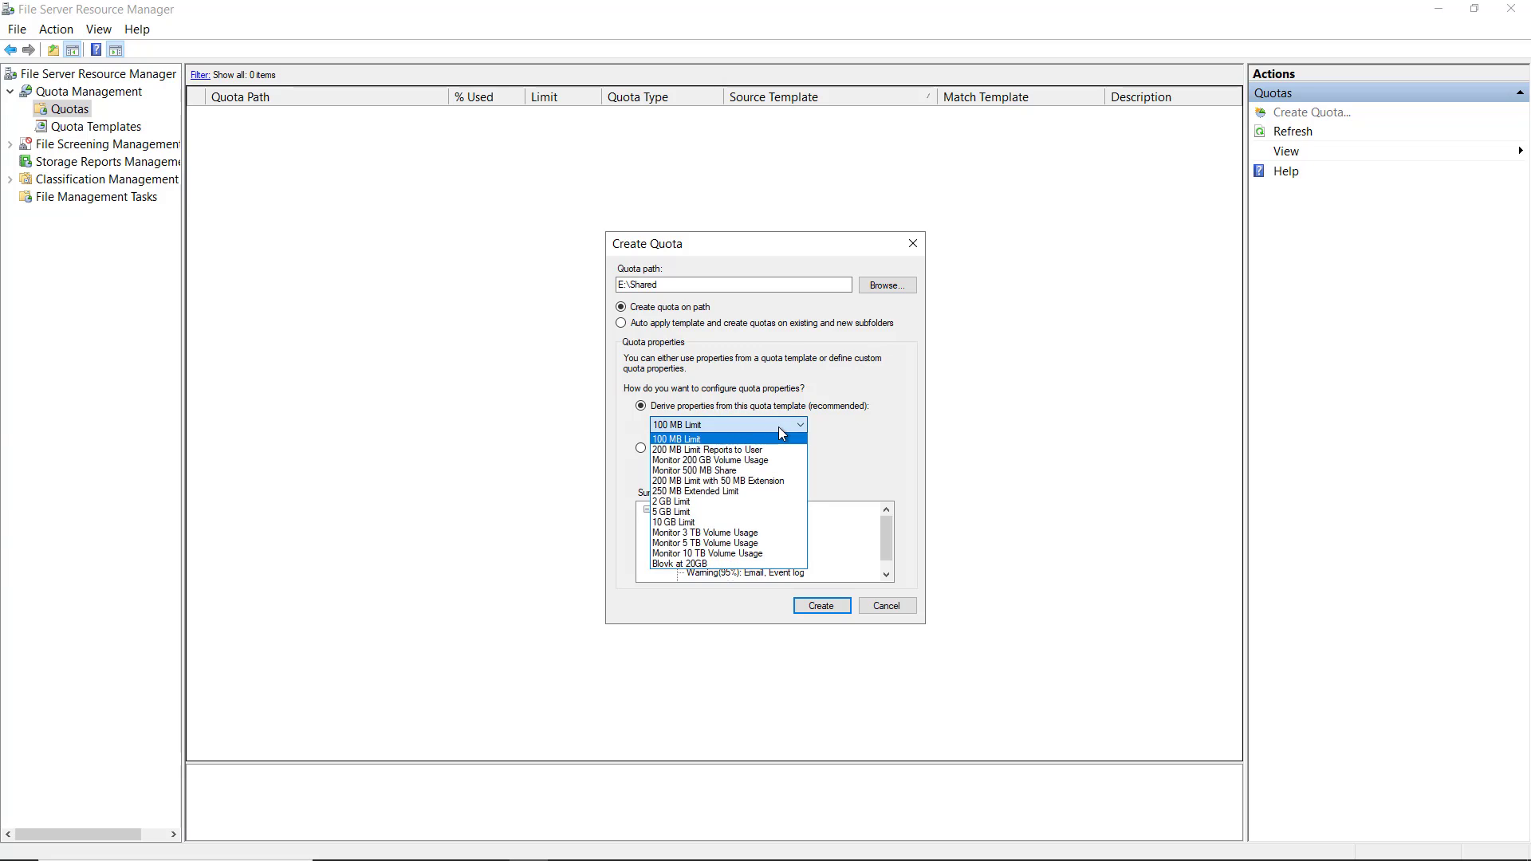
click(778, 428)
click(779, 427)
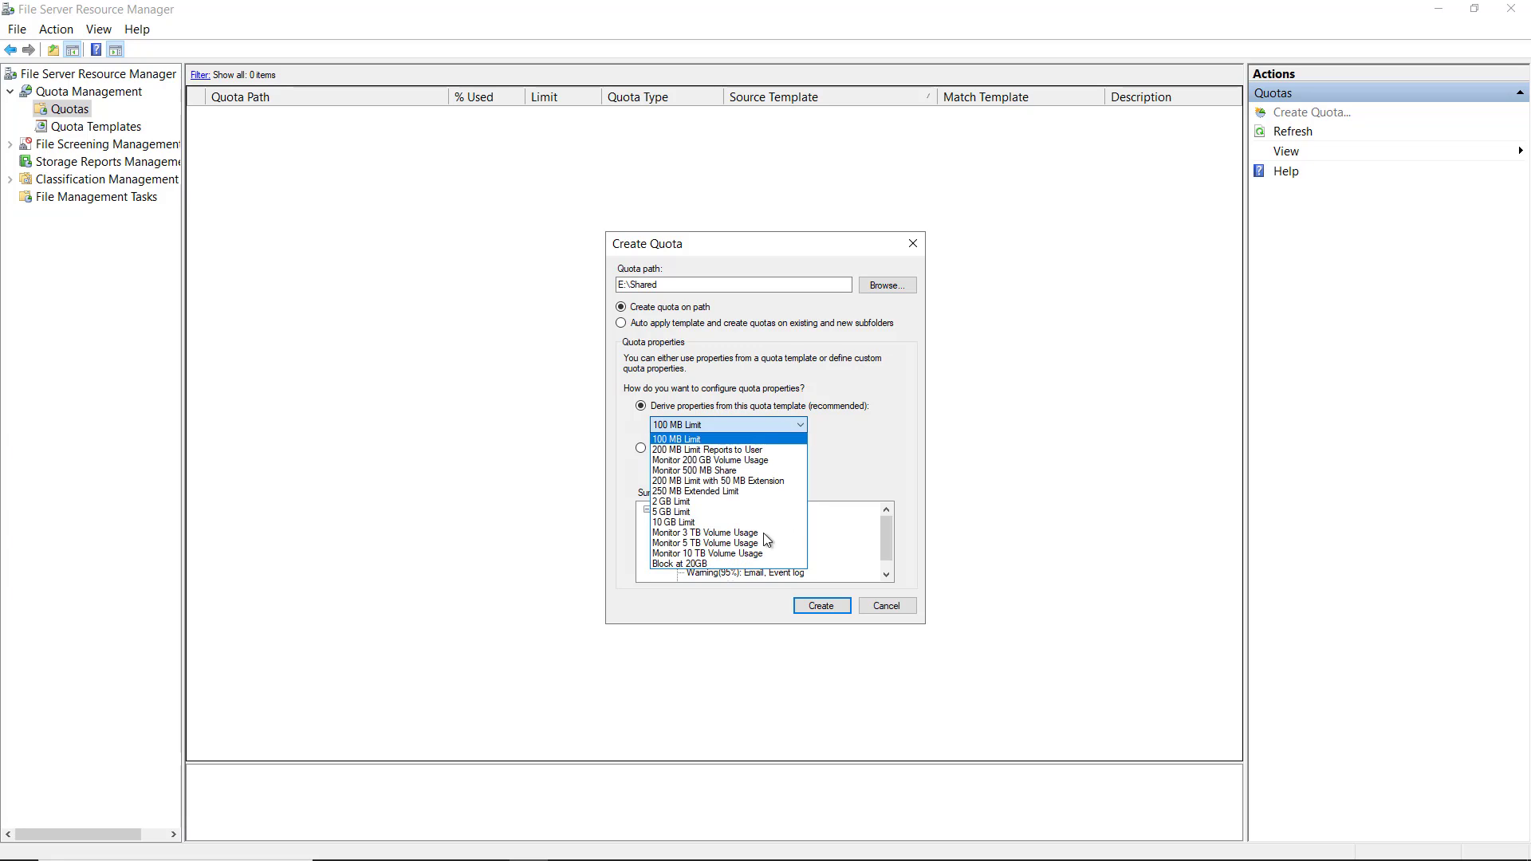
click(717, 564)
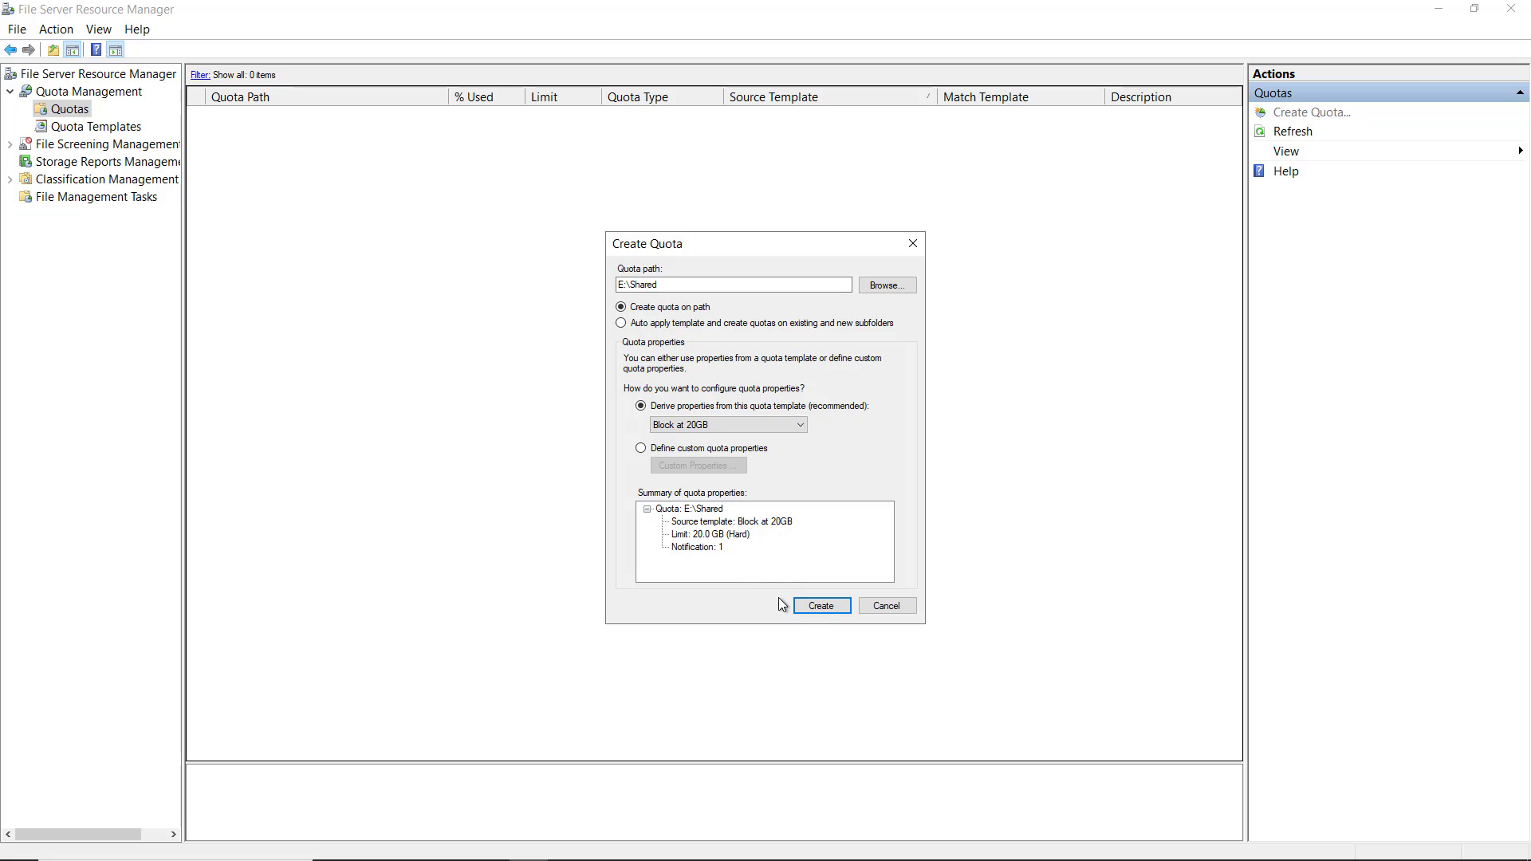
- Create the E:\Shared quota and view its 20.0 GB hard-limit details
click(815, 606)
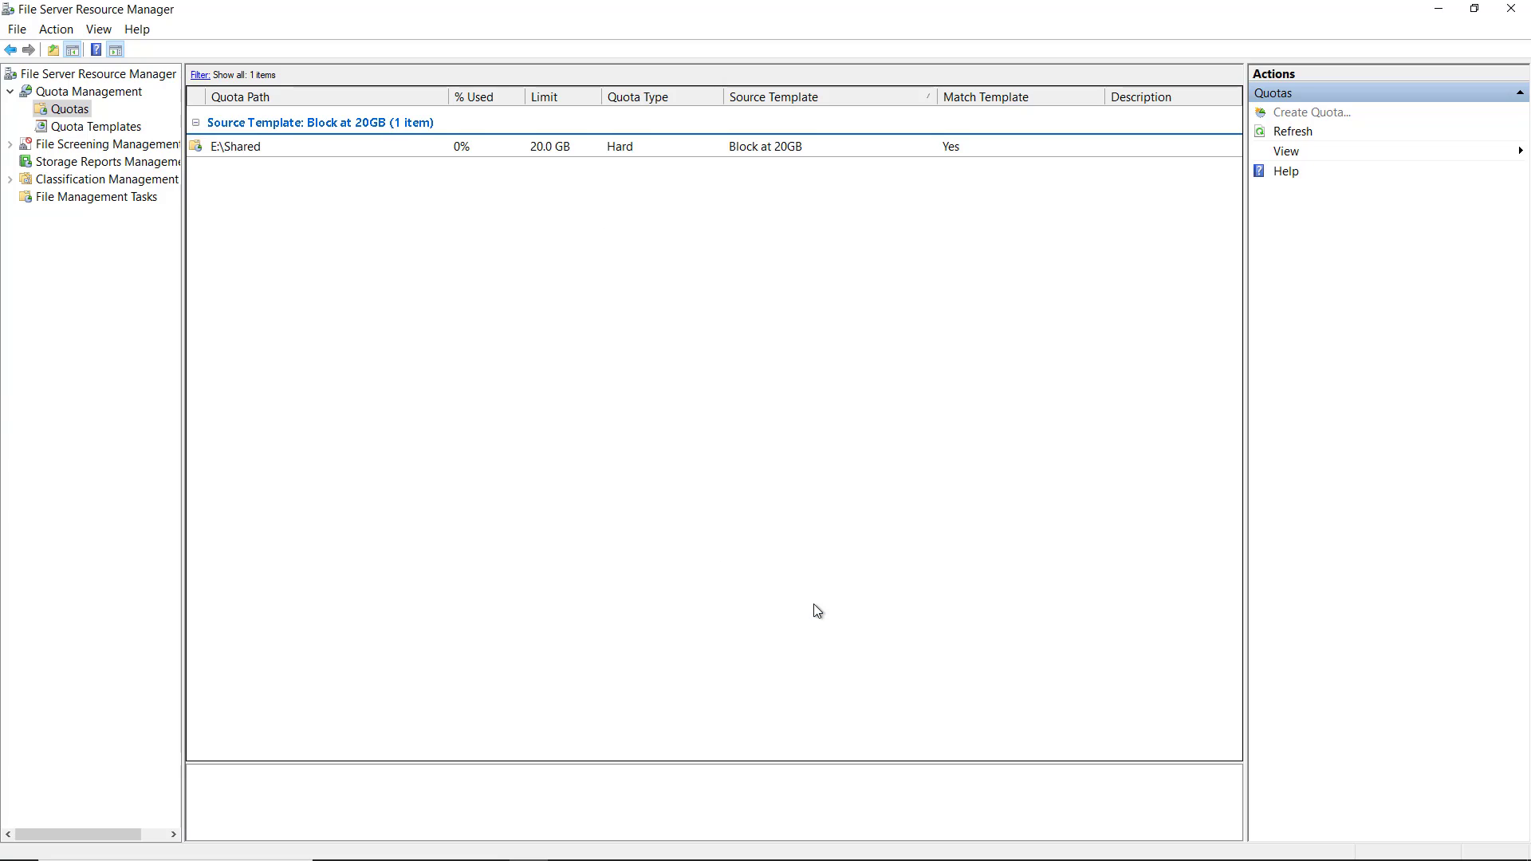
click(425, 151)
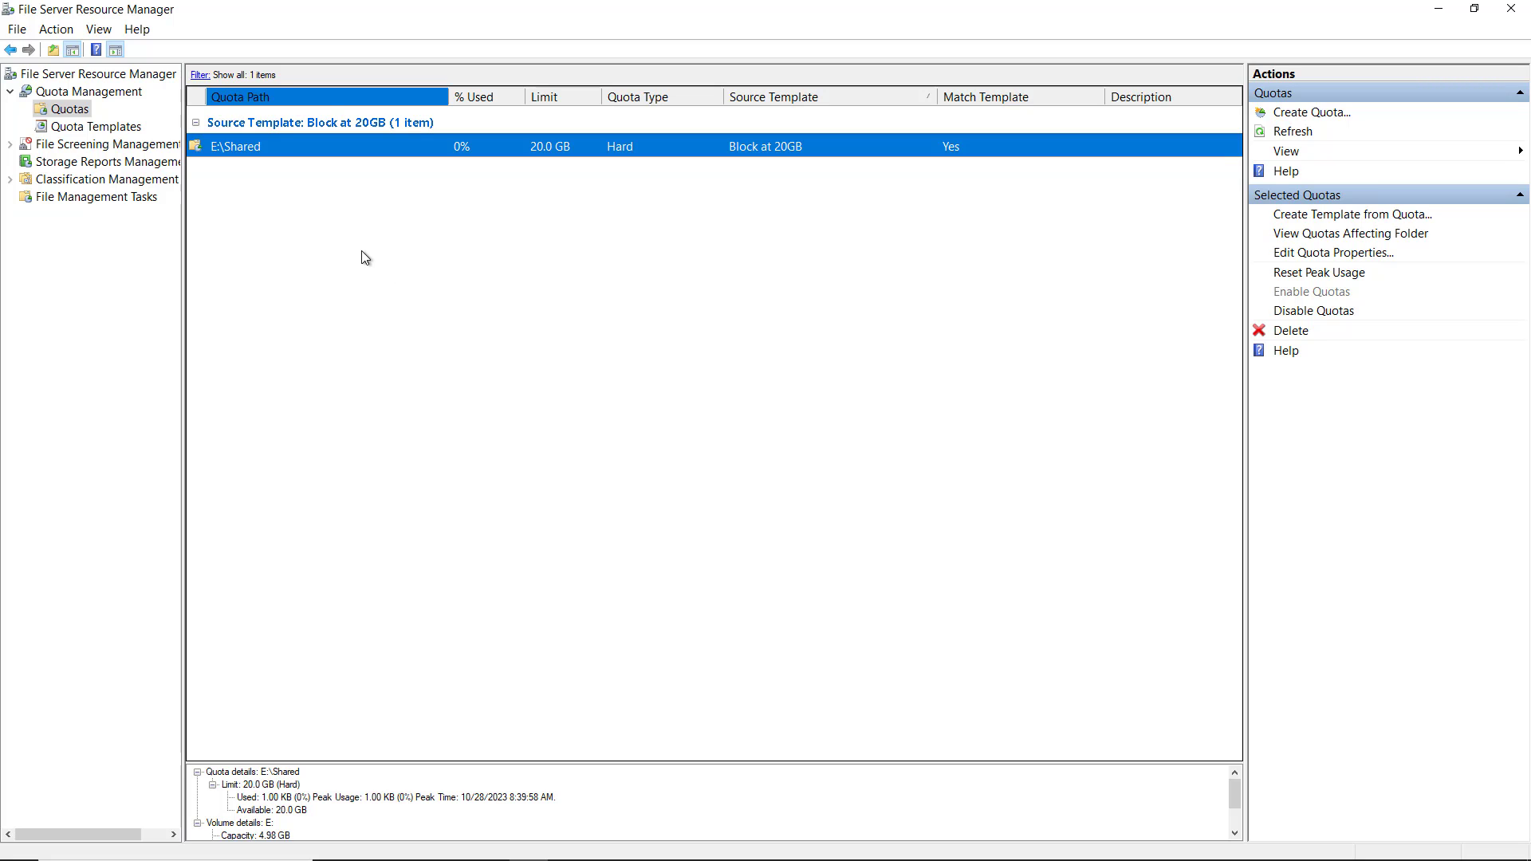
- Expand File Screening Management, list File Screen Templates, and open Block Executable Files
click(10, 144)
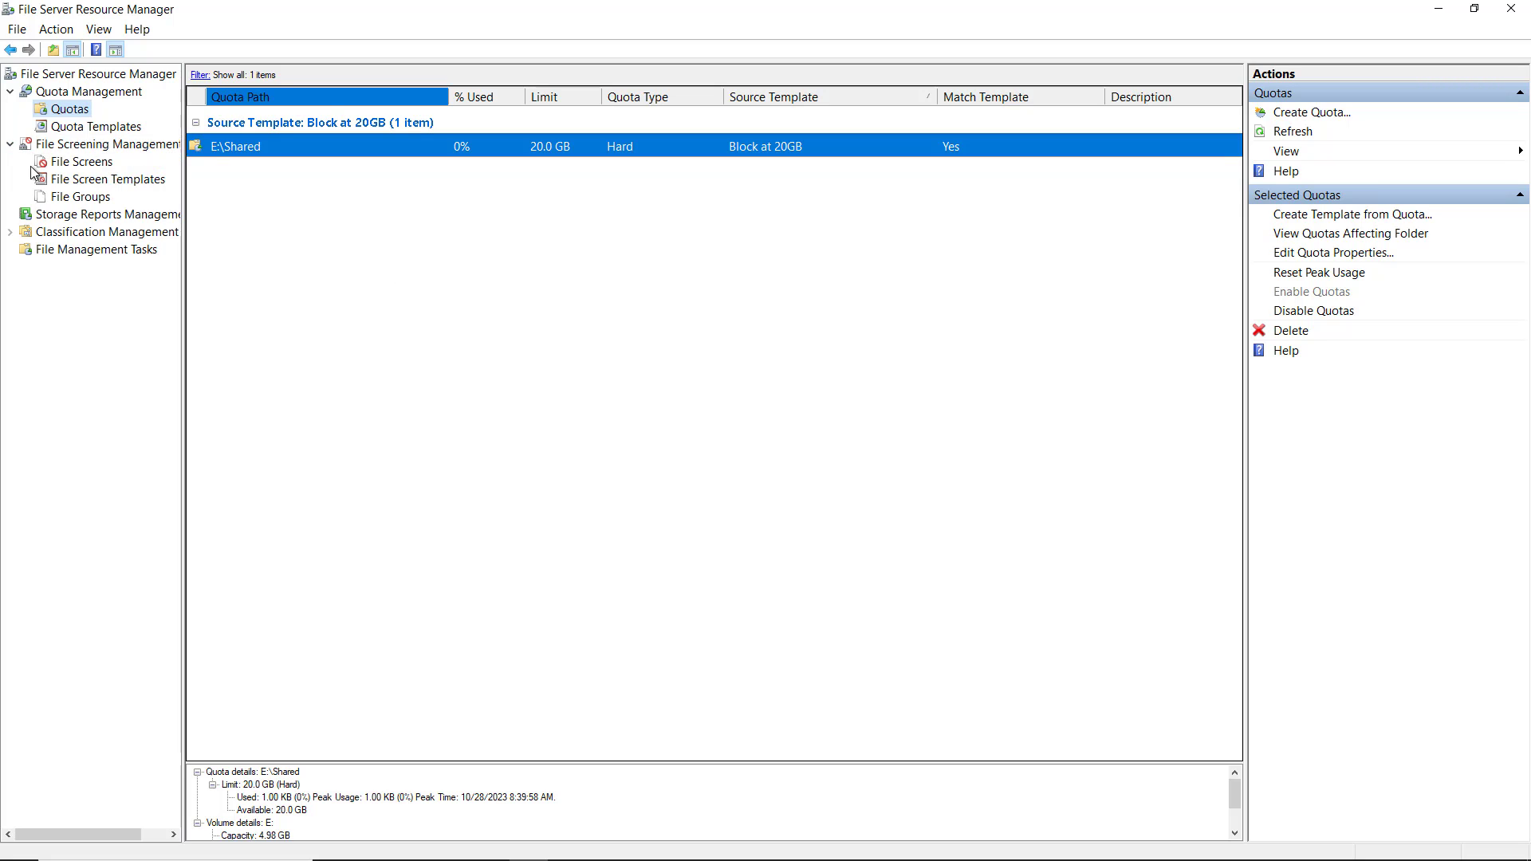
click(97, 180)
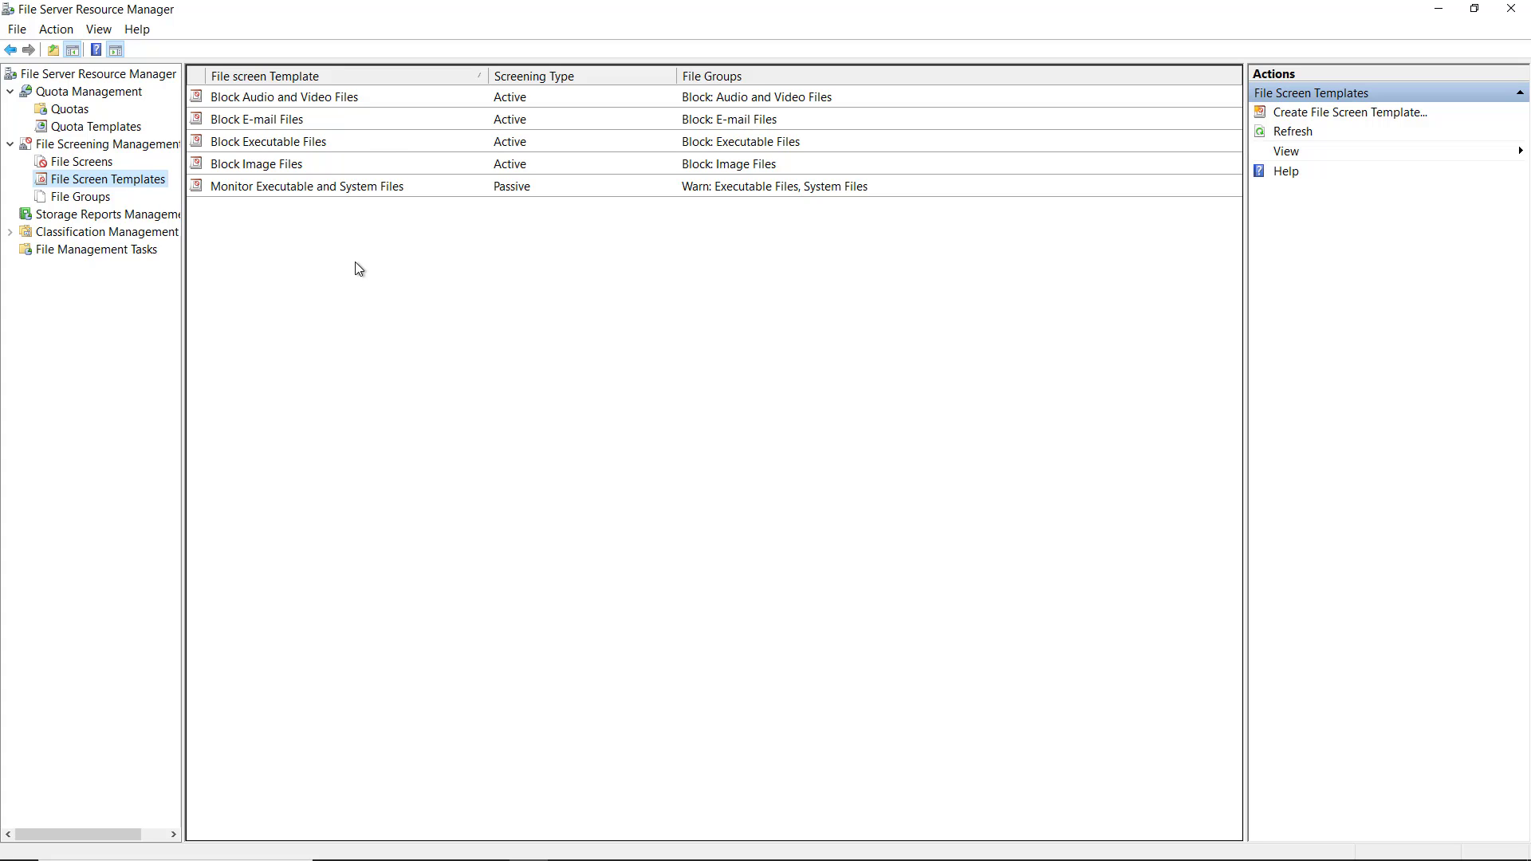
click(385, 150)
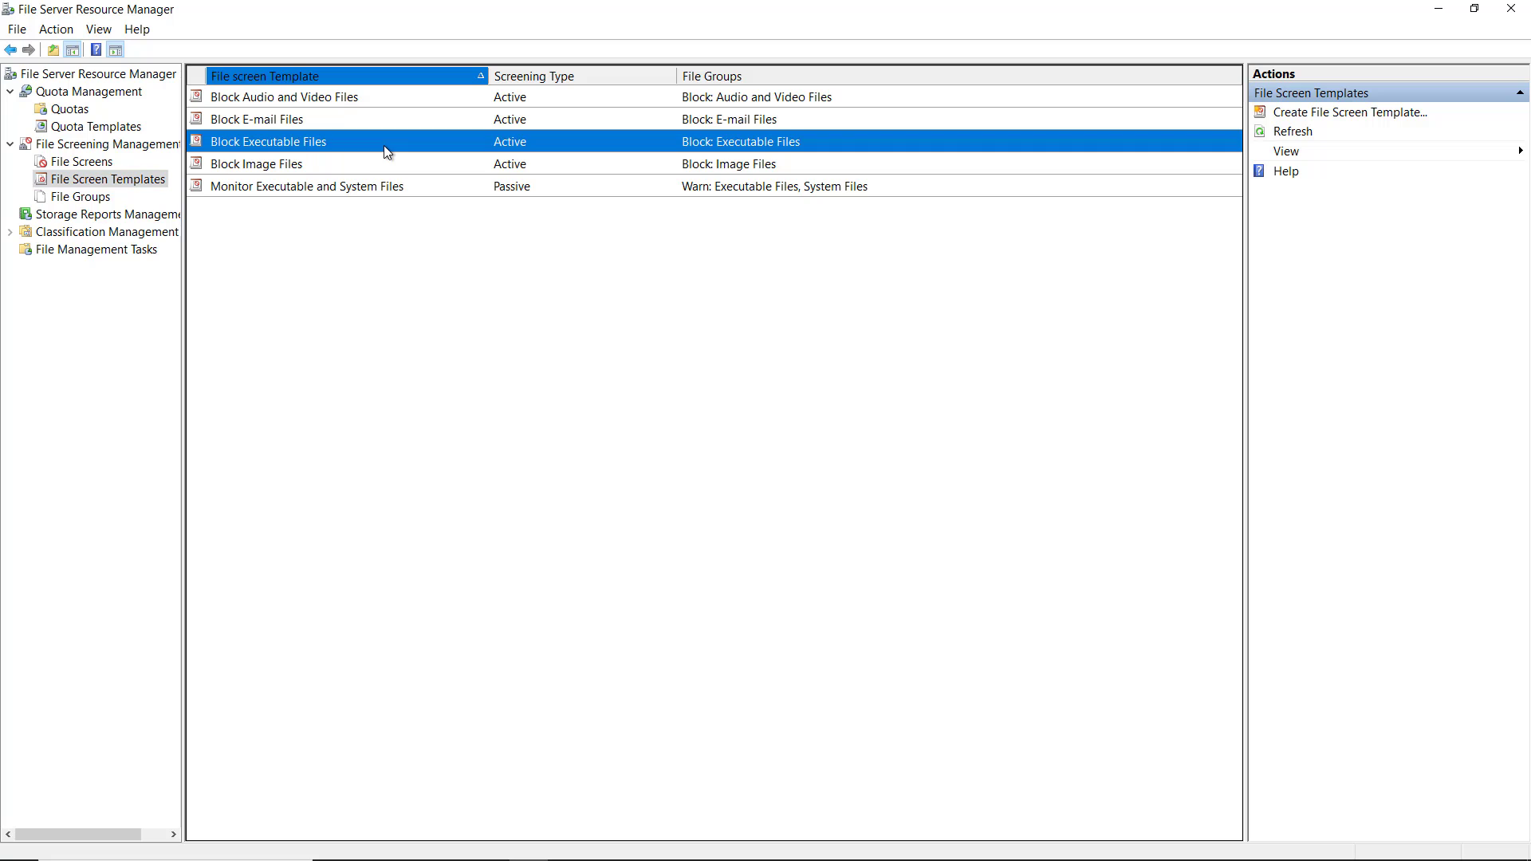
- Open the Block Executable Files template properties and the Executable Files group editor, scrolling its pattern list
double_click(386, 151)
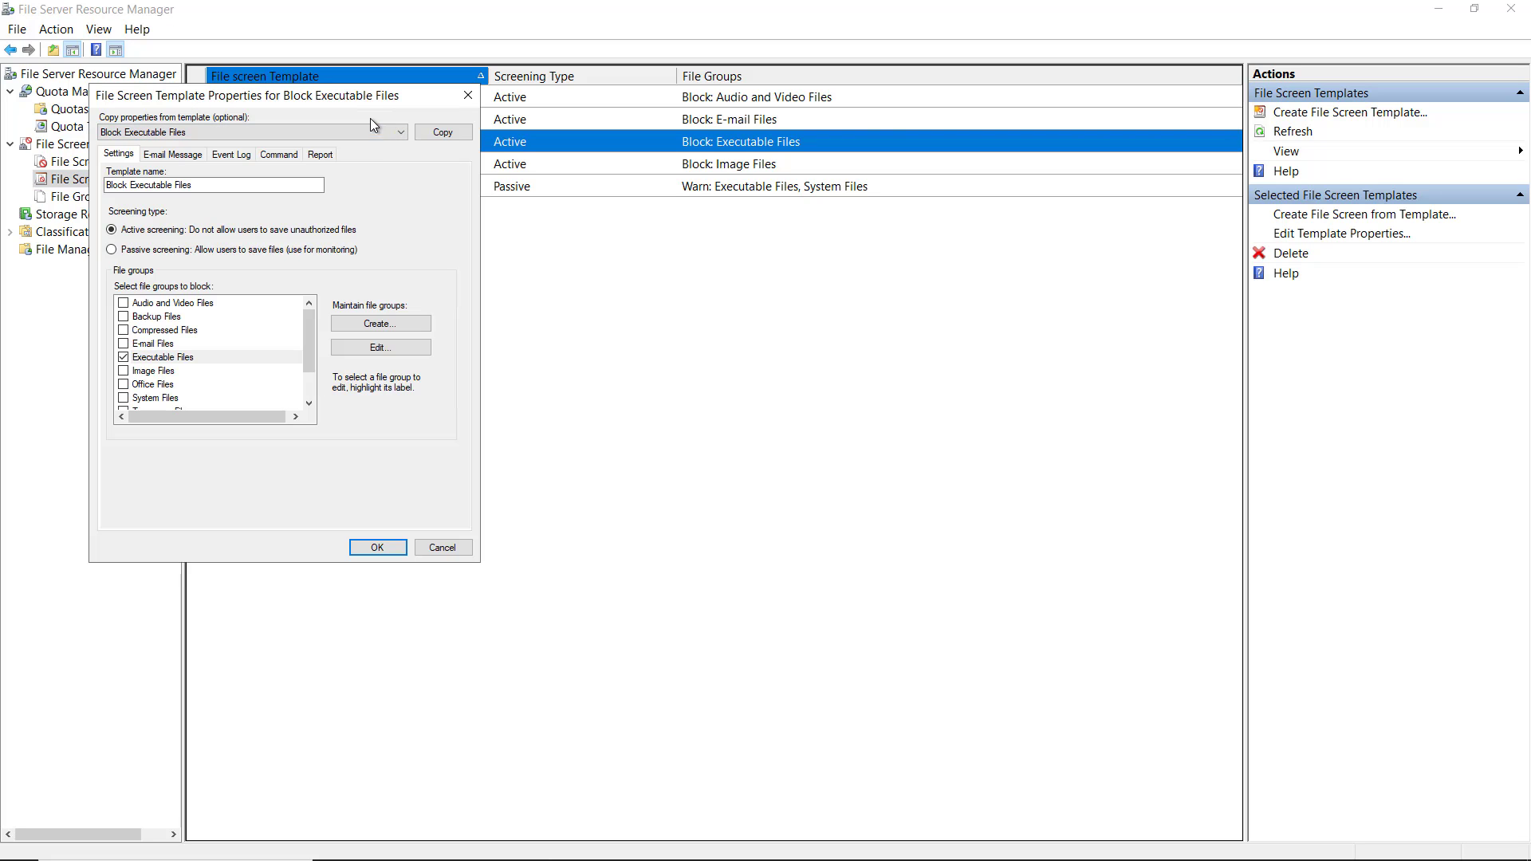
drag(361, 98, 711, 111)
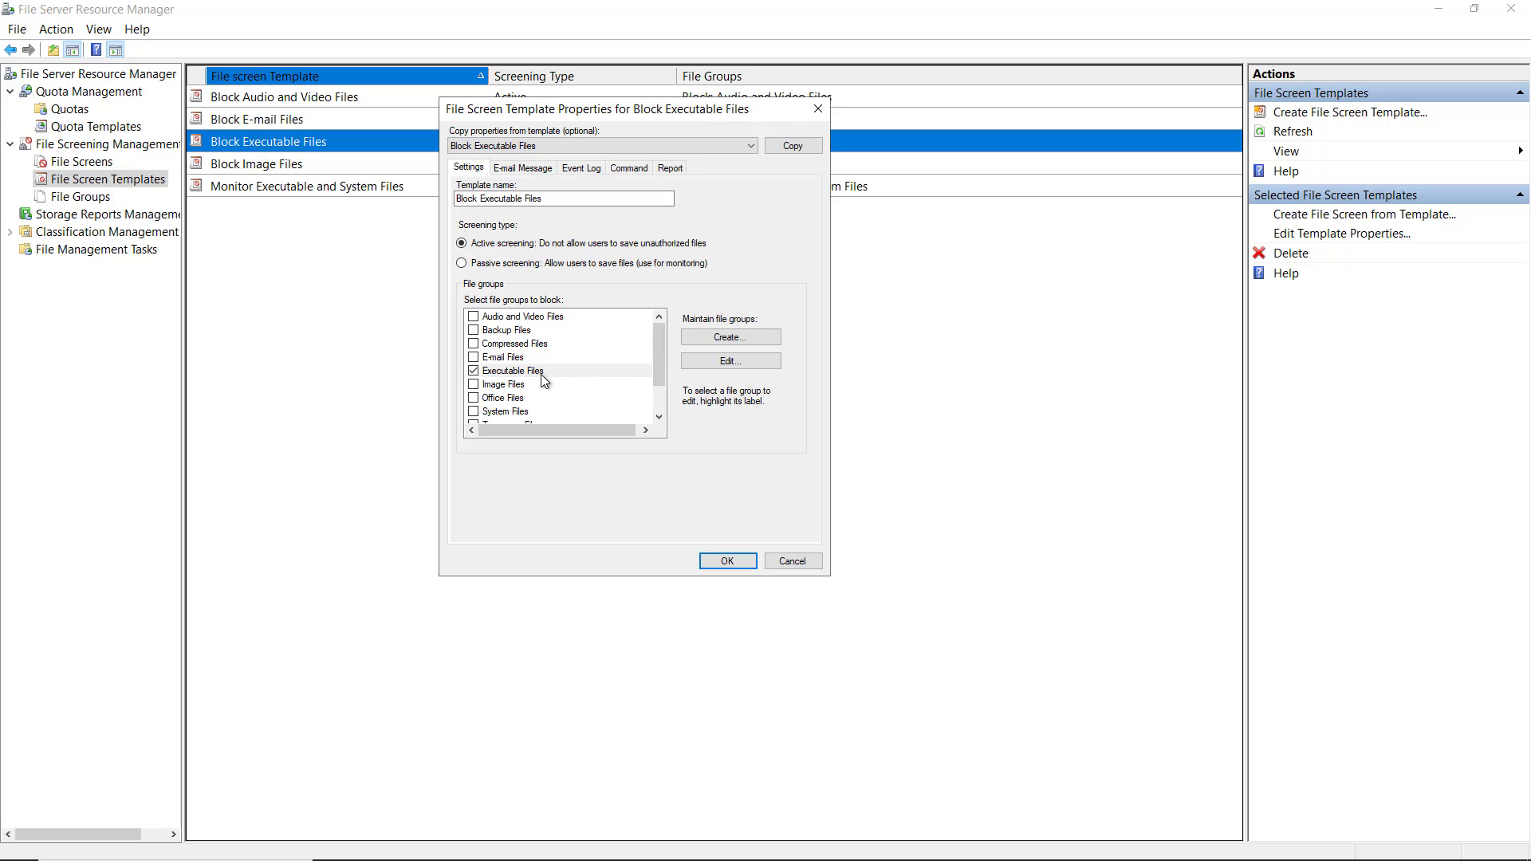
click(738, 361)
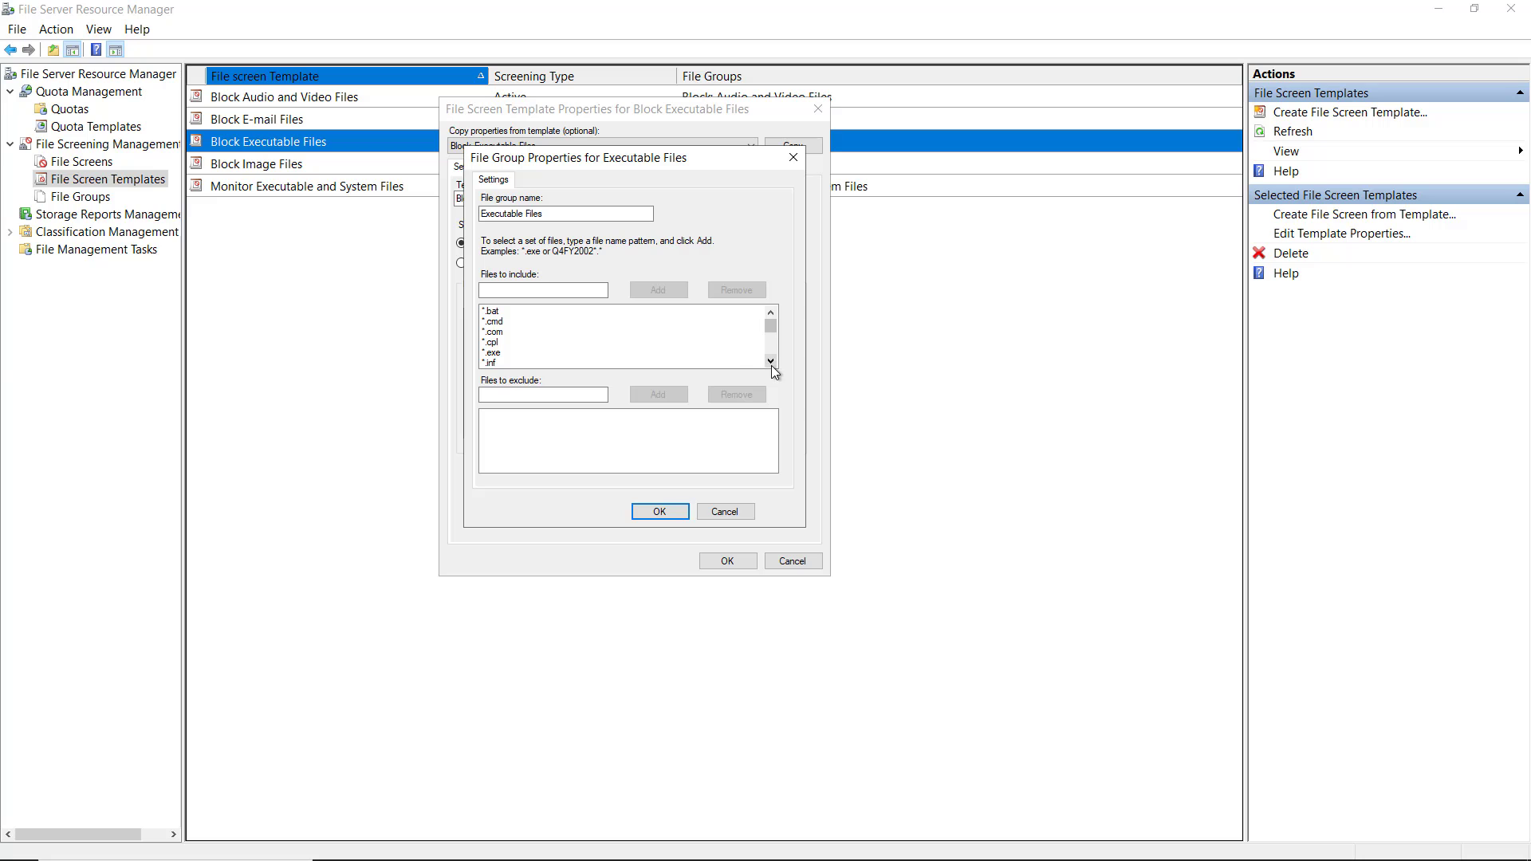
click(772, 361)
click(772, 361)
click(772, 361)
click(772, 361)
click(772, 361)
click(772, 361)
click(772, 362)
click(772, 361)
click(772, 362)
click(772, 361)
click(772, 361)
click(772, 361)
drag(769, 352, 778, 310)
- Add *.123 to the Executable Files group's files to include and confirm the group
click(543, 289)
click(543, 290)
text(*.123)
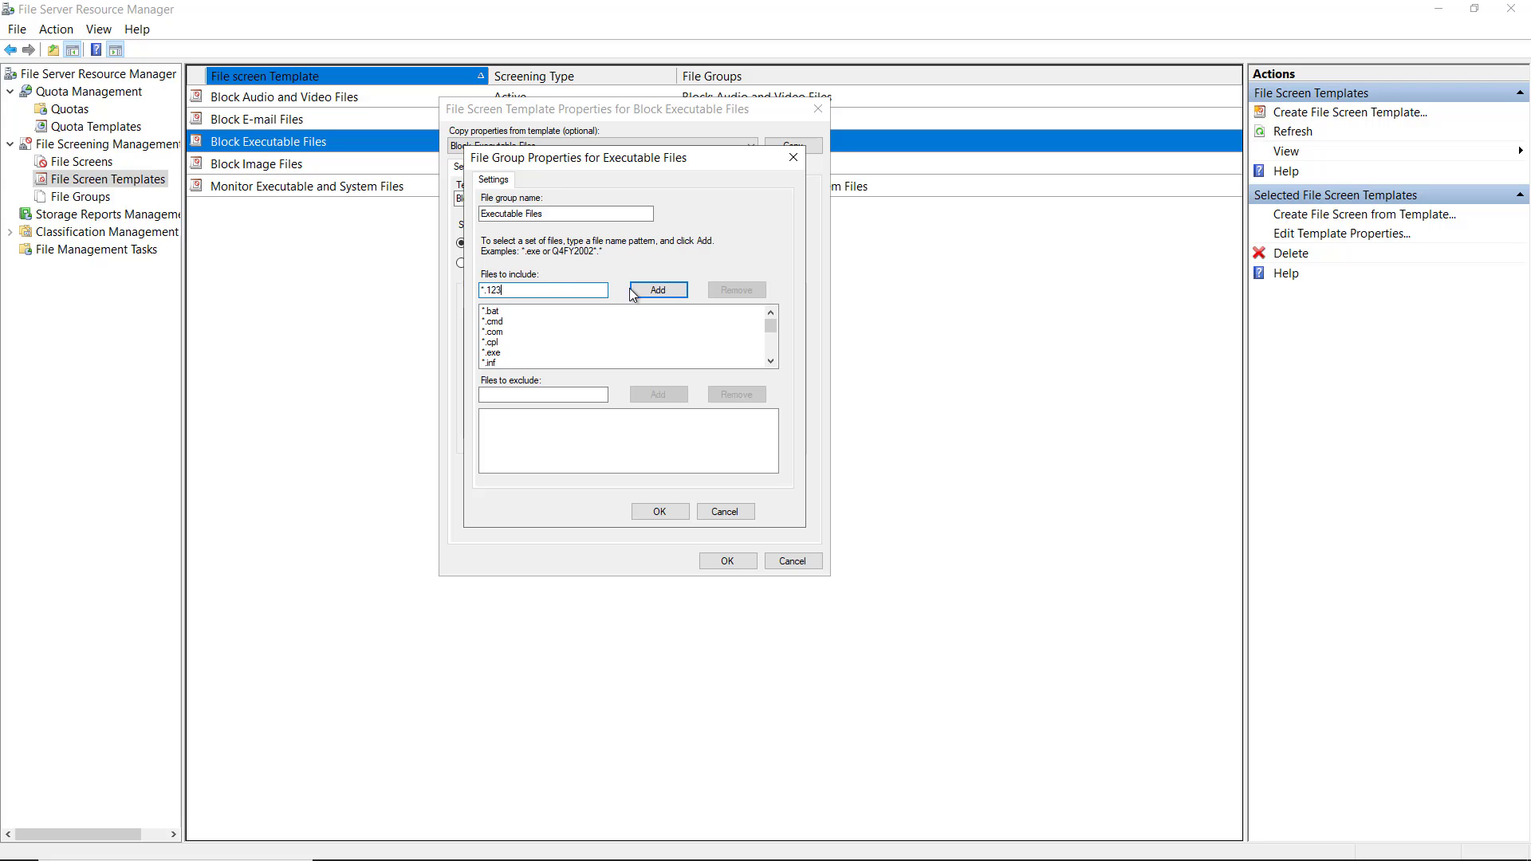
click(638, 290)
click(564, 393)
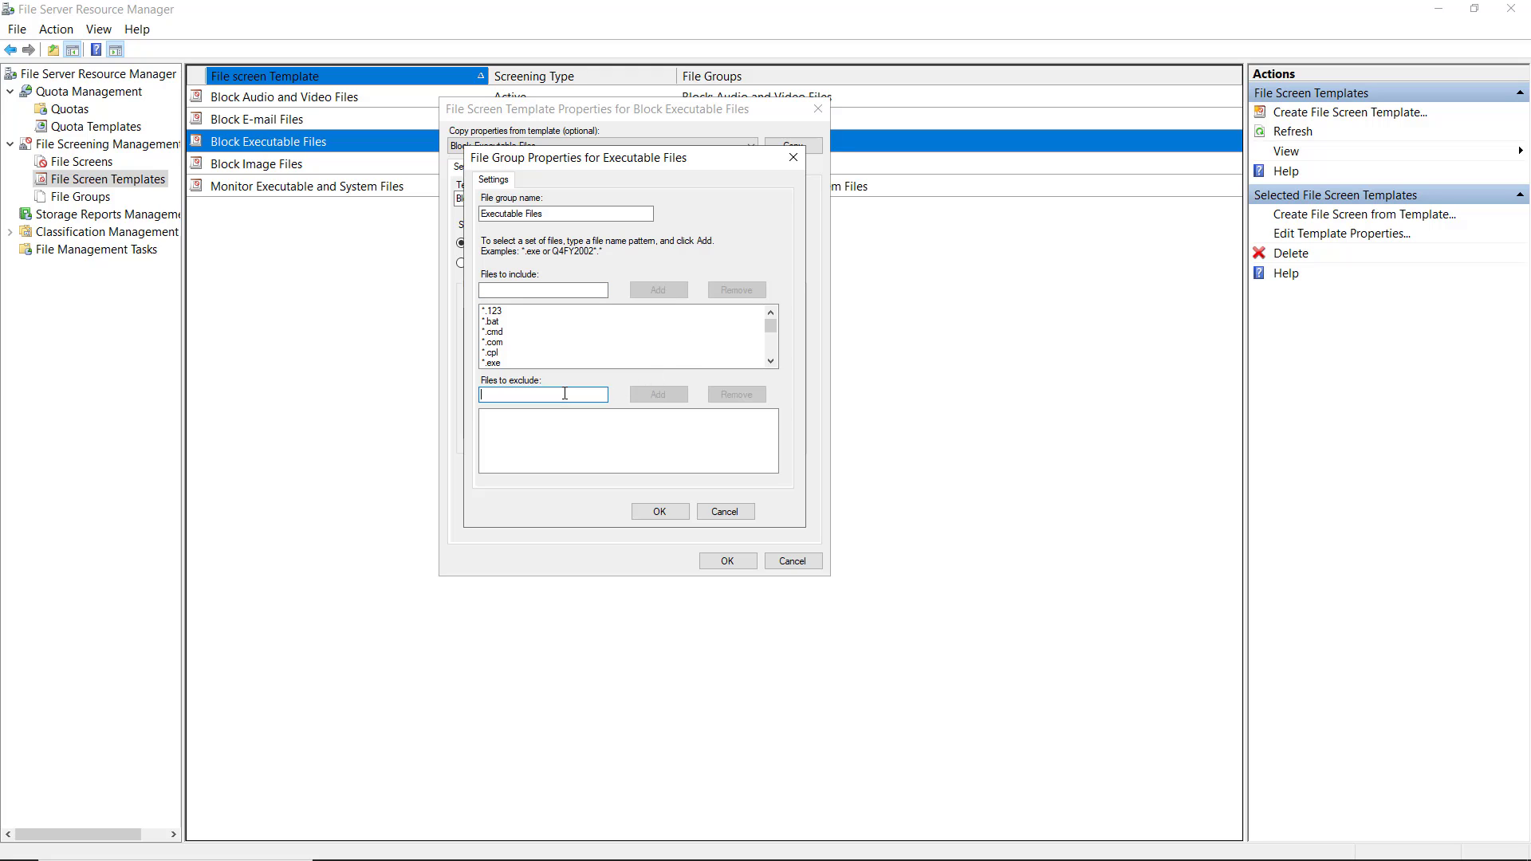
click(659, 513)
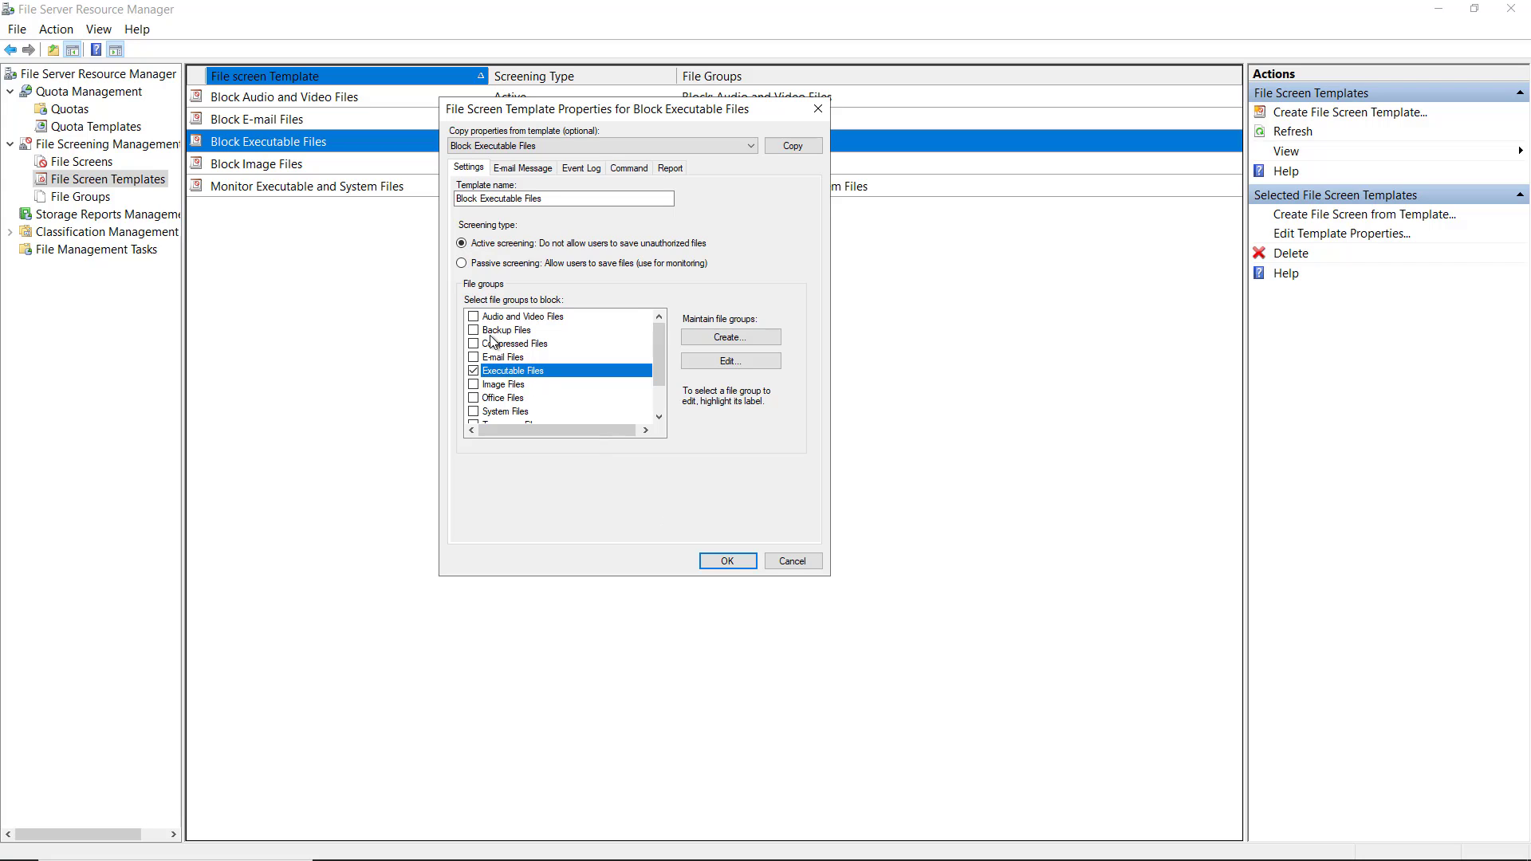
- Briefly check and inspect the Image Files group, then leave it unblocked
click(473, 385)
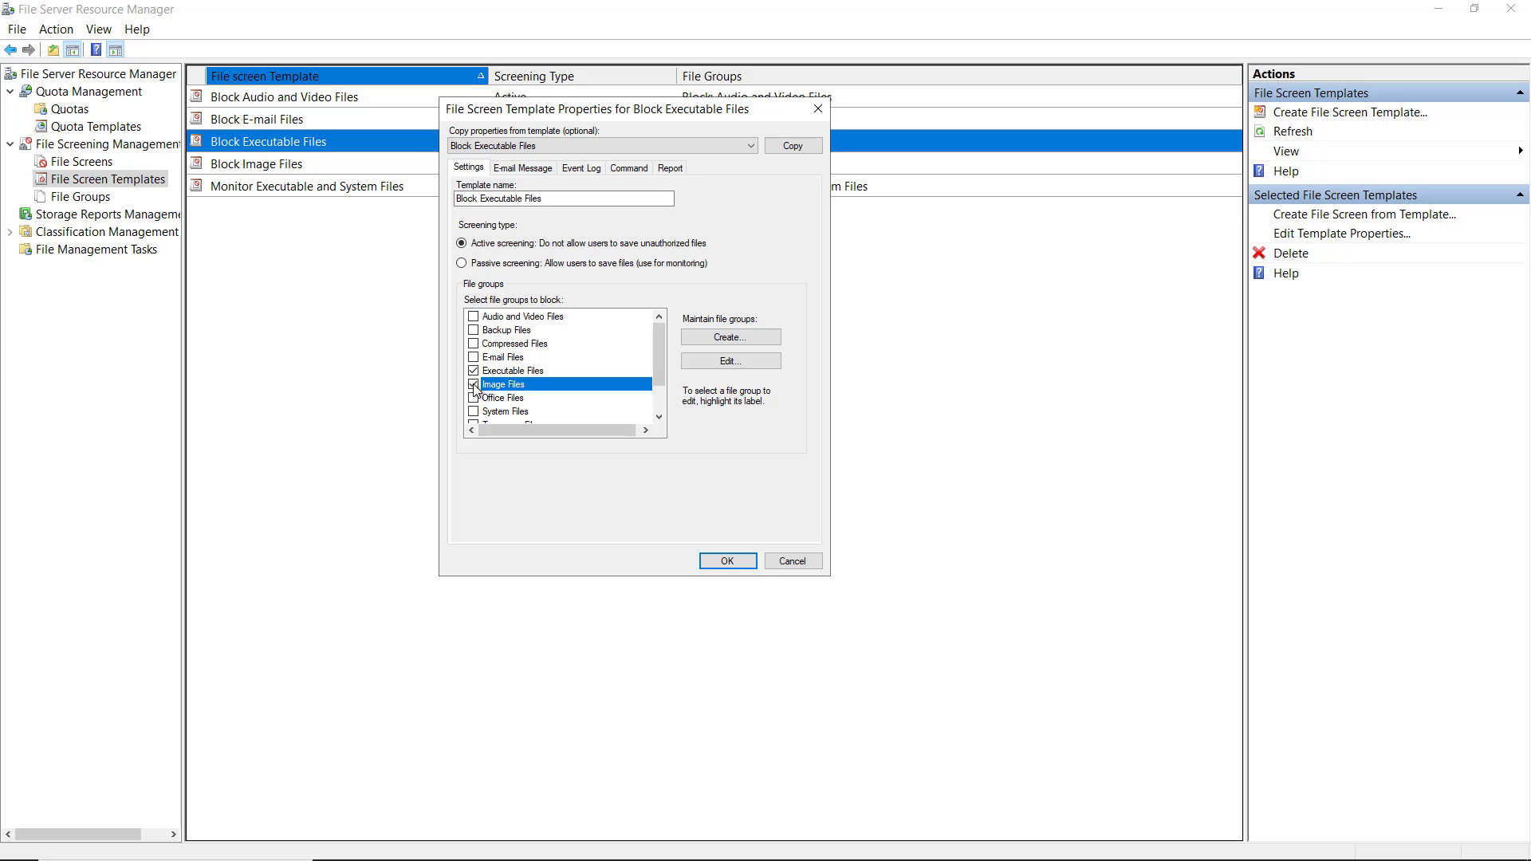
click(700, 366)
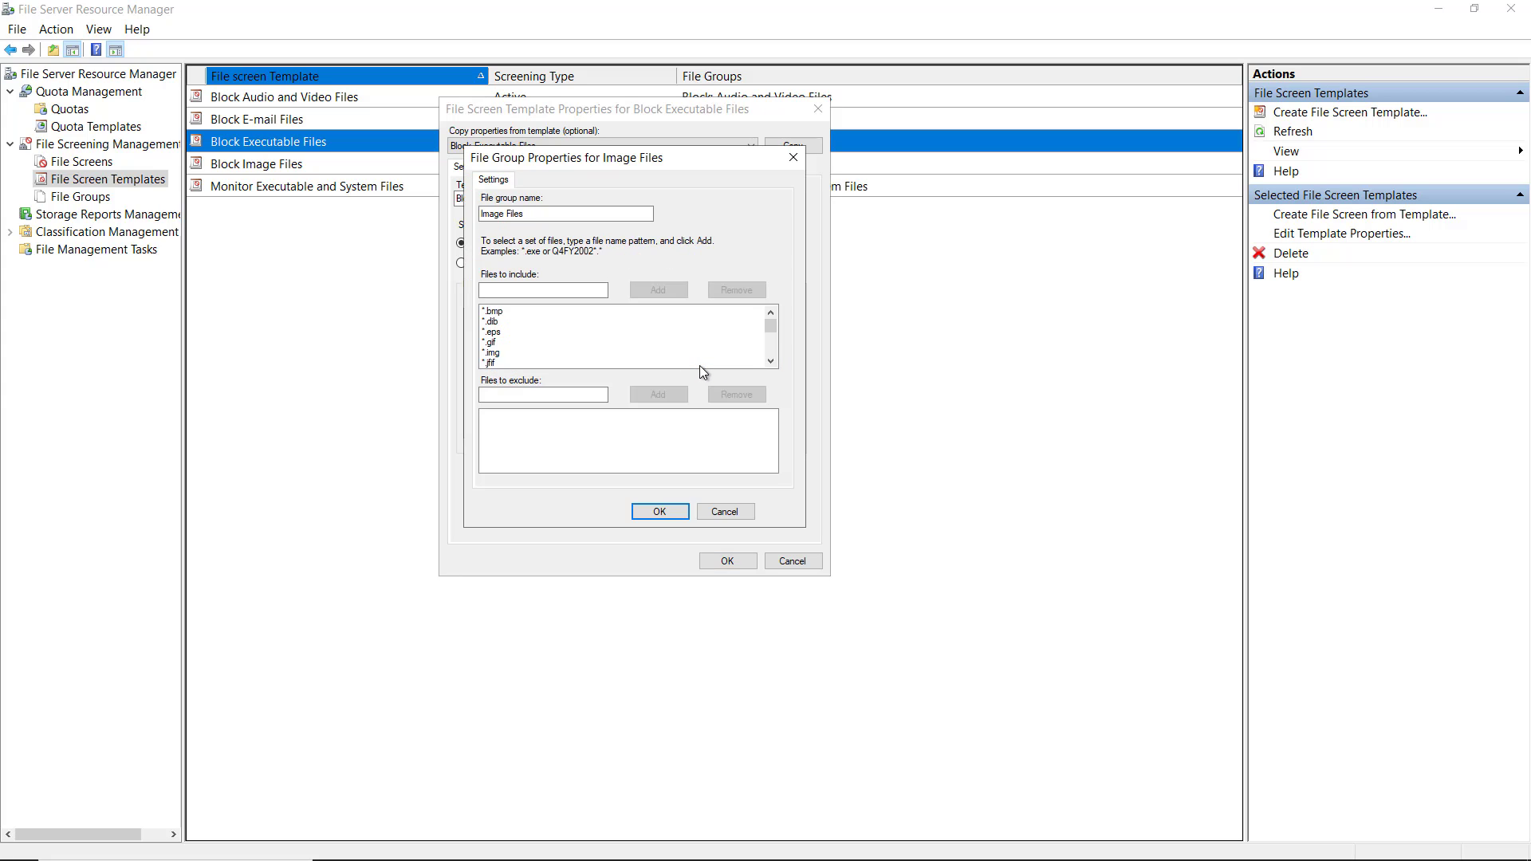
click(772, 350)
click(772, 349)
click(730, 515)
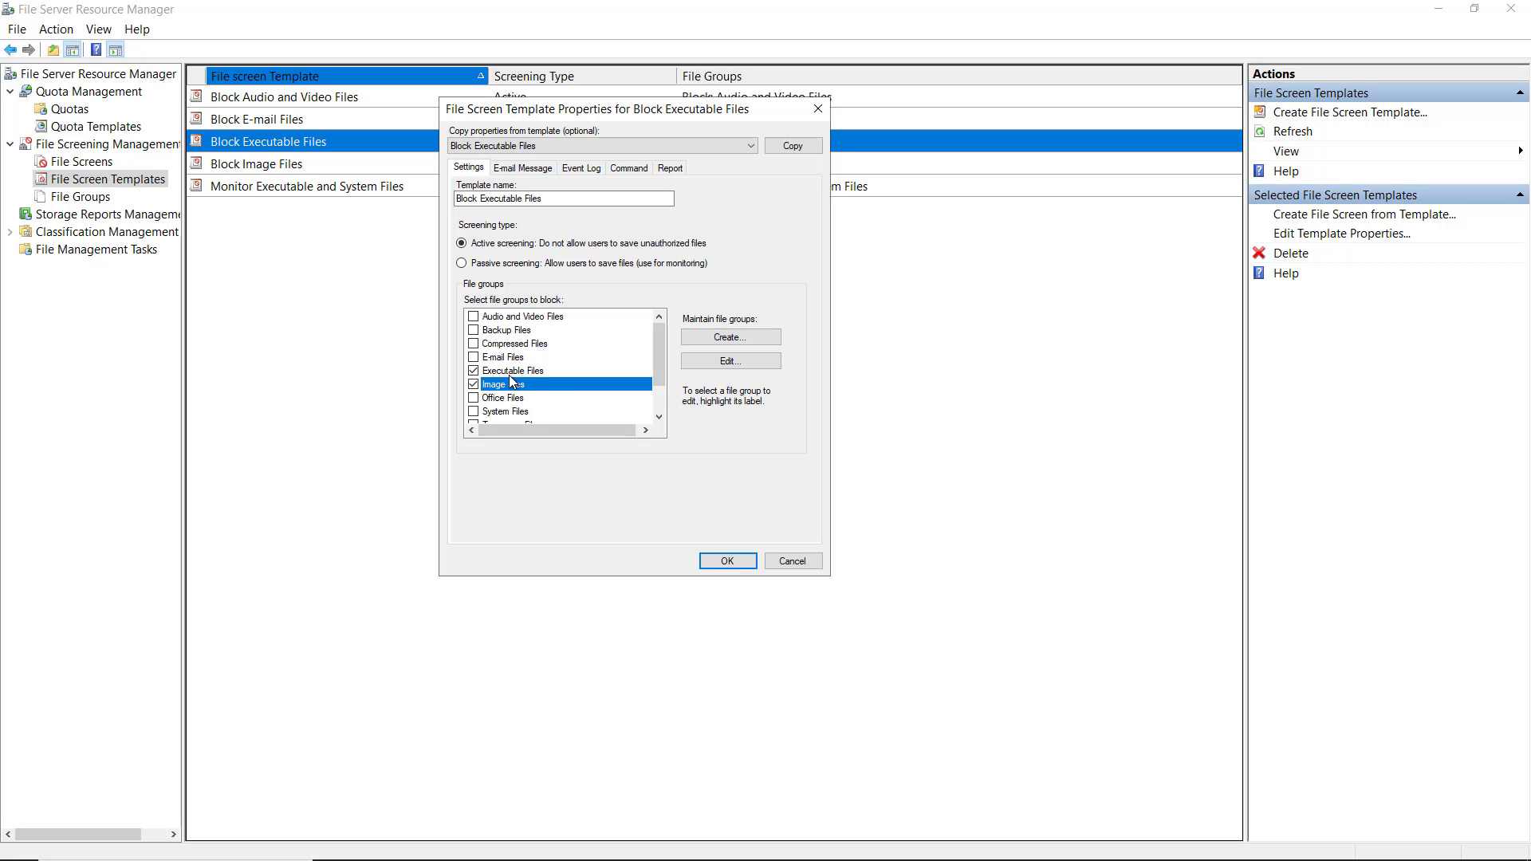
click(474, 385)
- Review the template's E-mail, Event Log, Command and Report settings, then press OK to save
click(524, 169)
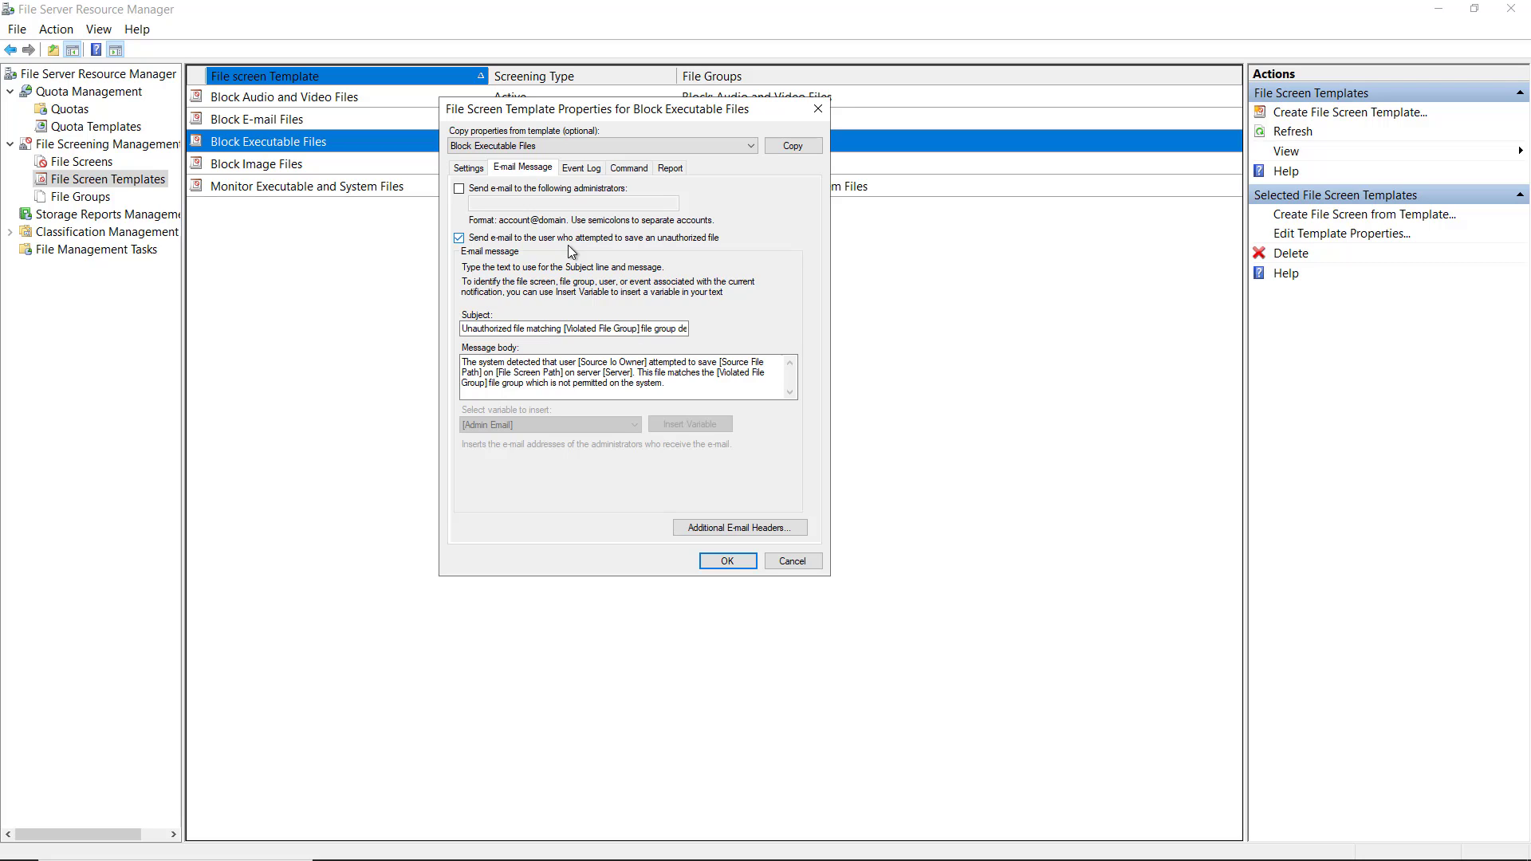
click(581, 167)
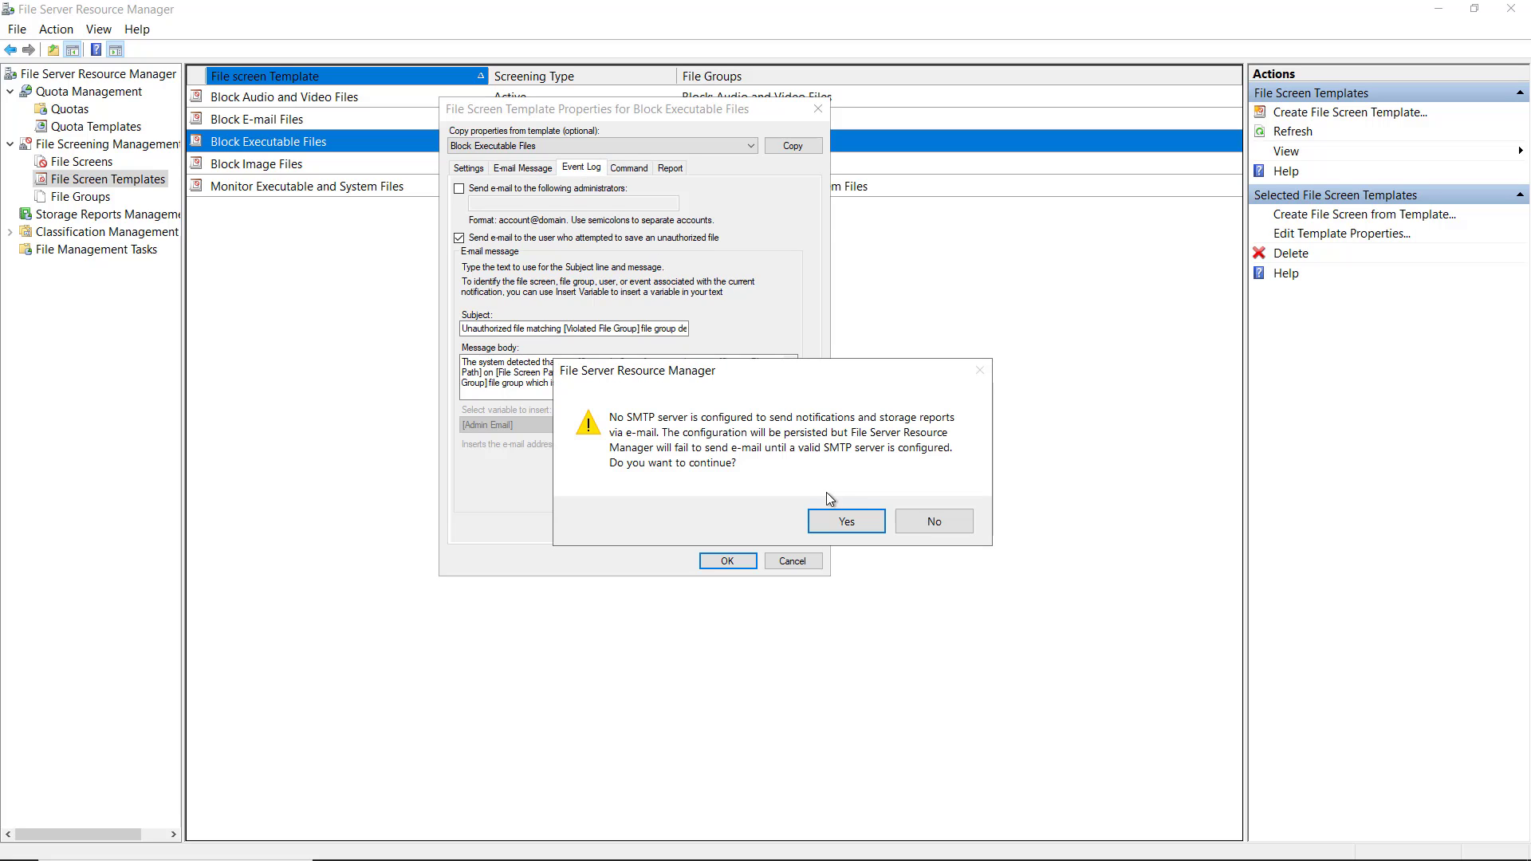
click(835, 522)
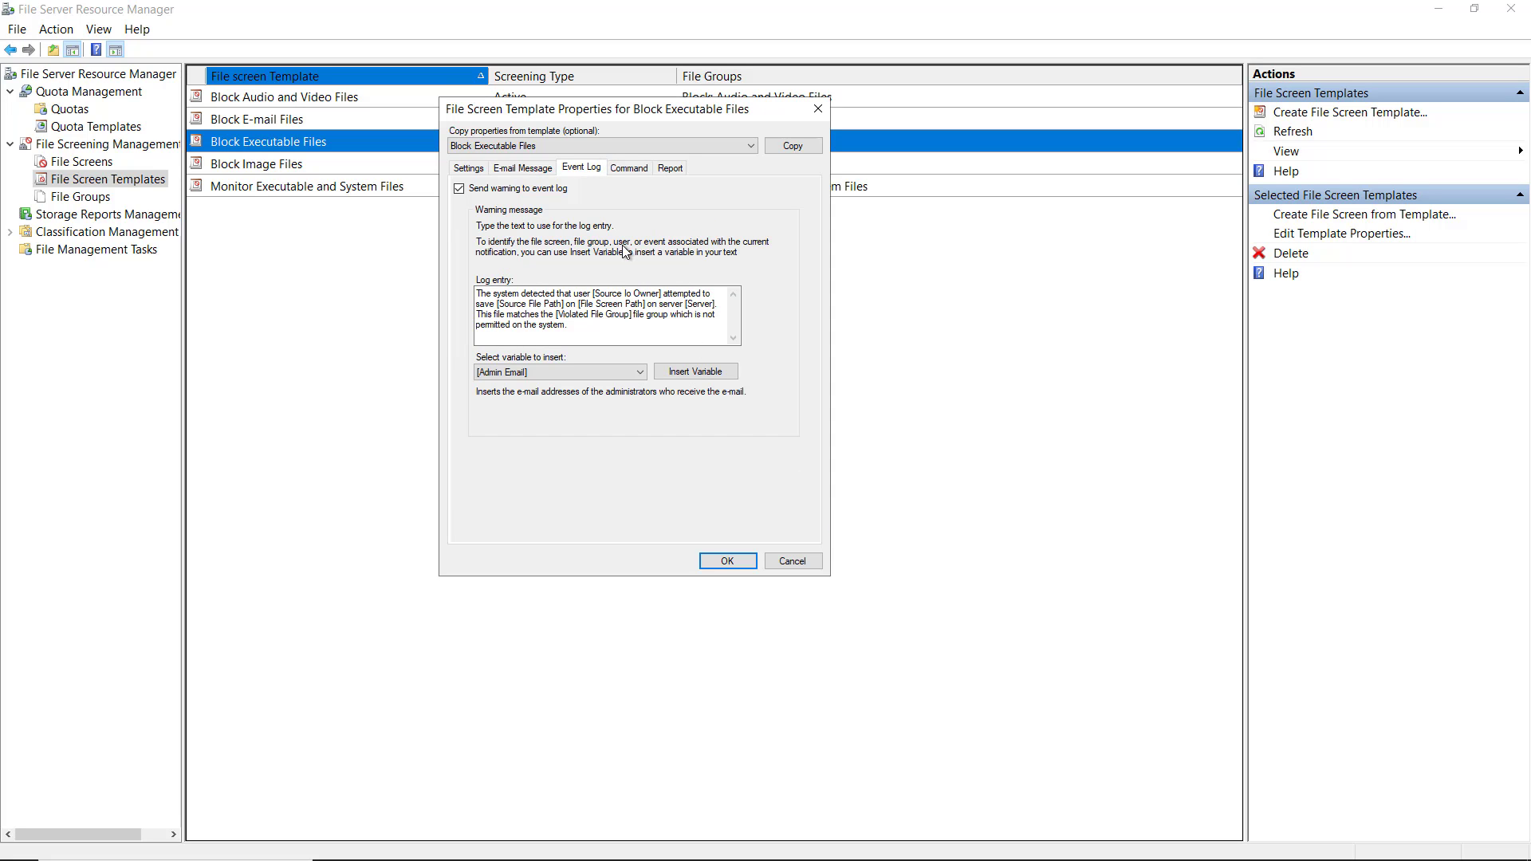
click(626, 170)
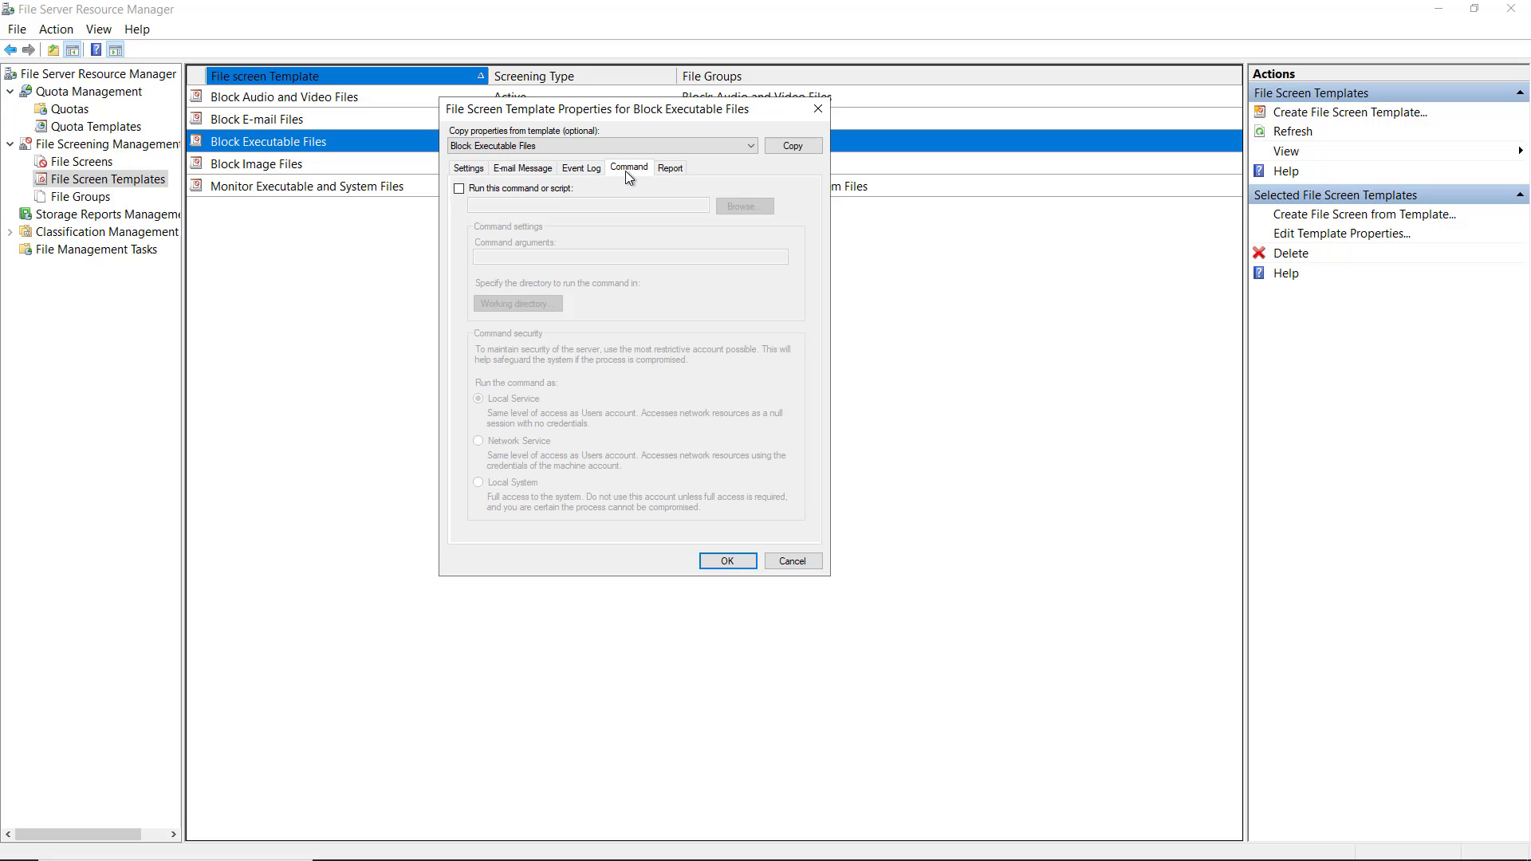
click(668, 170)
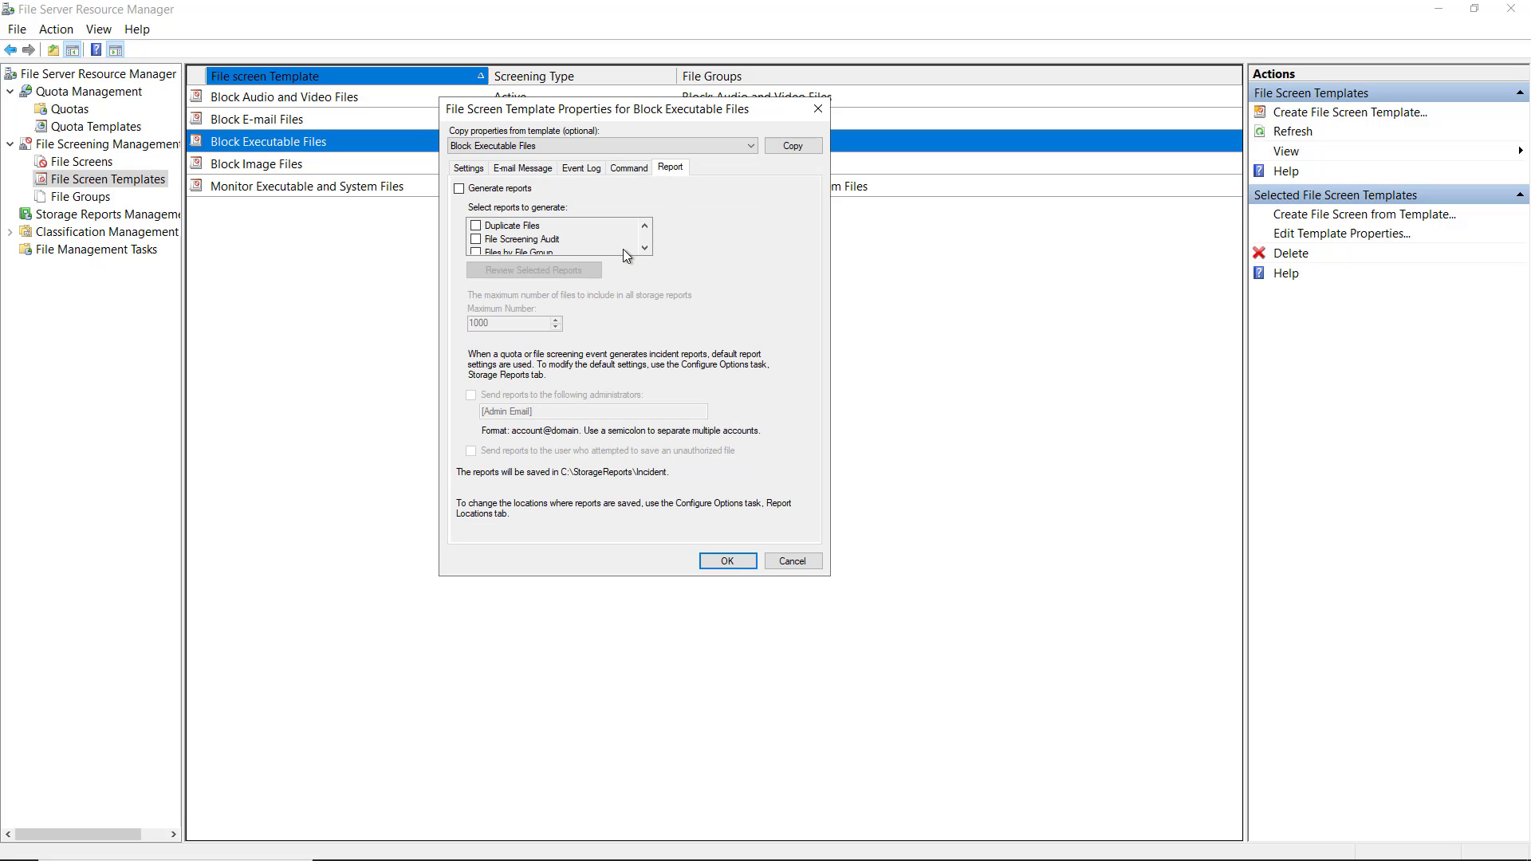
click(728, 561)
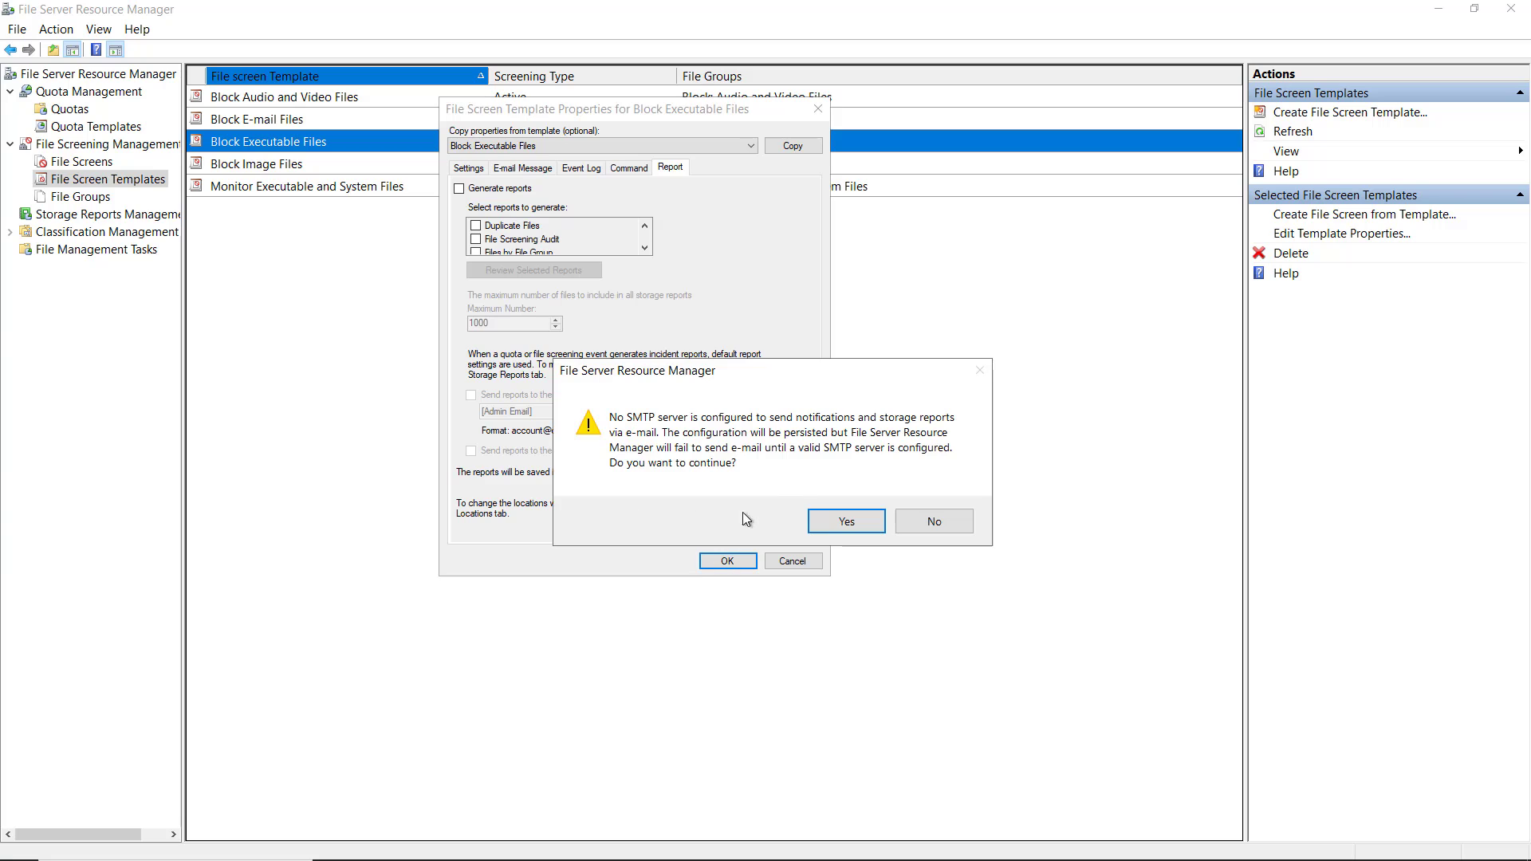
- Accept the SMTP warning and file screen update, view File Screens, then minimize FSRM
click(836, 520)
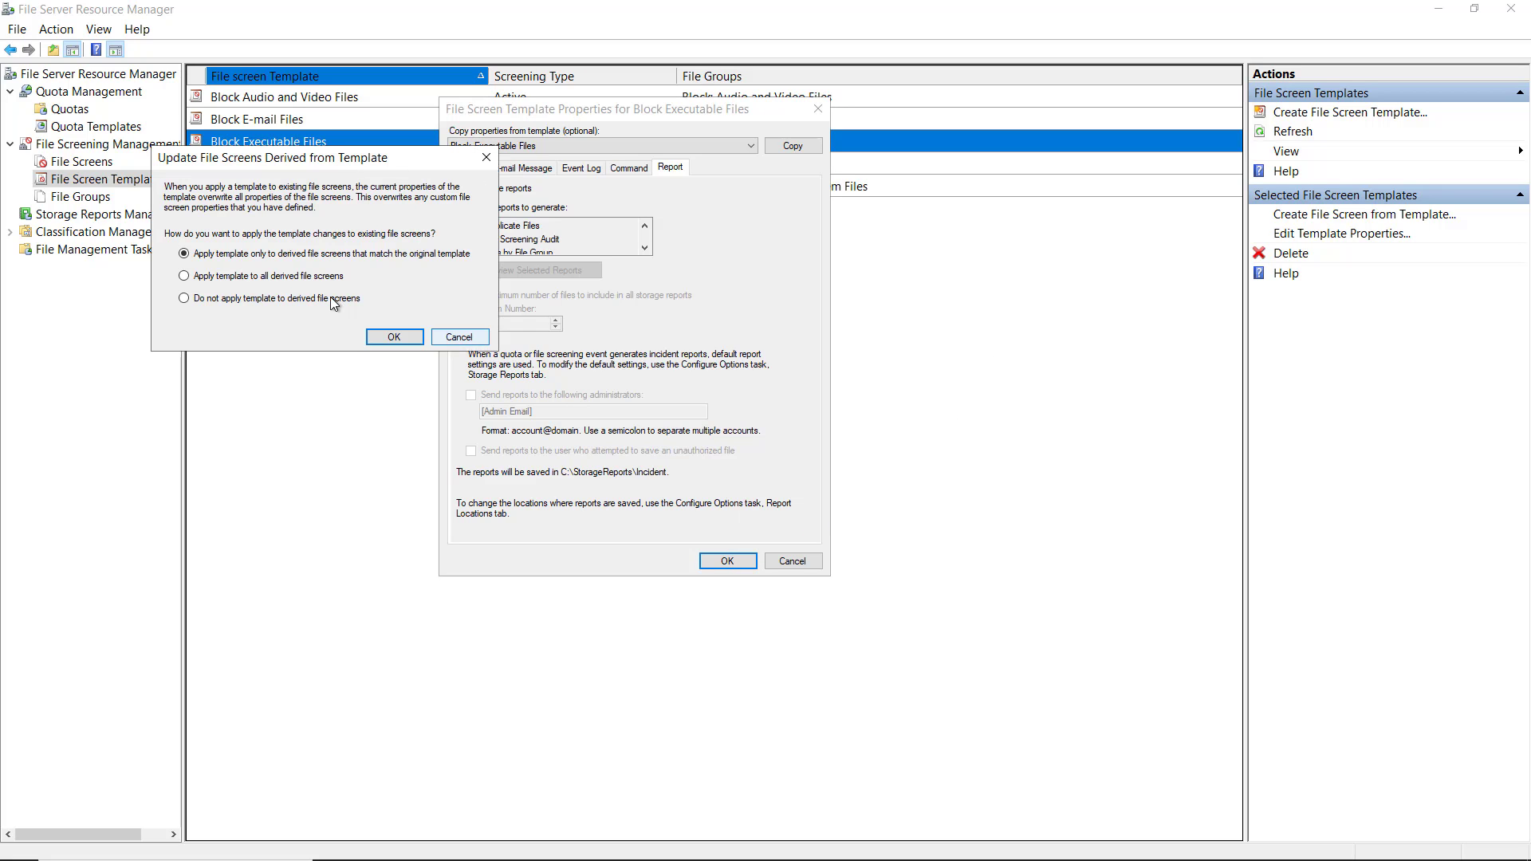
click(322, 275)
key(Return)
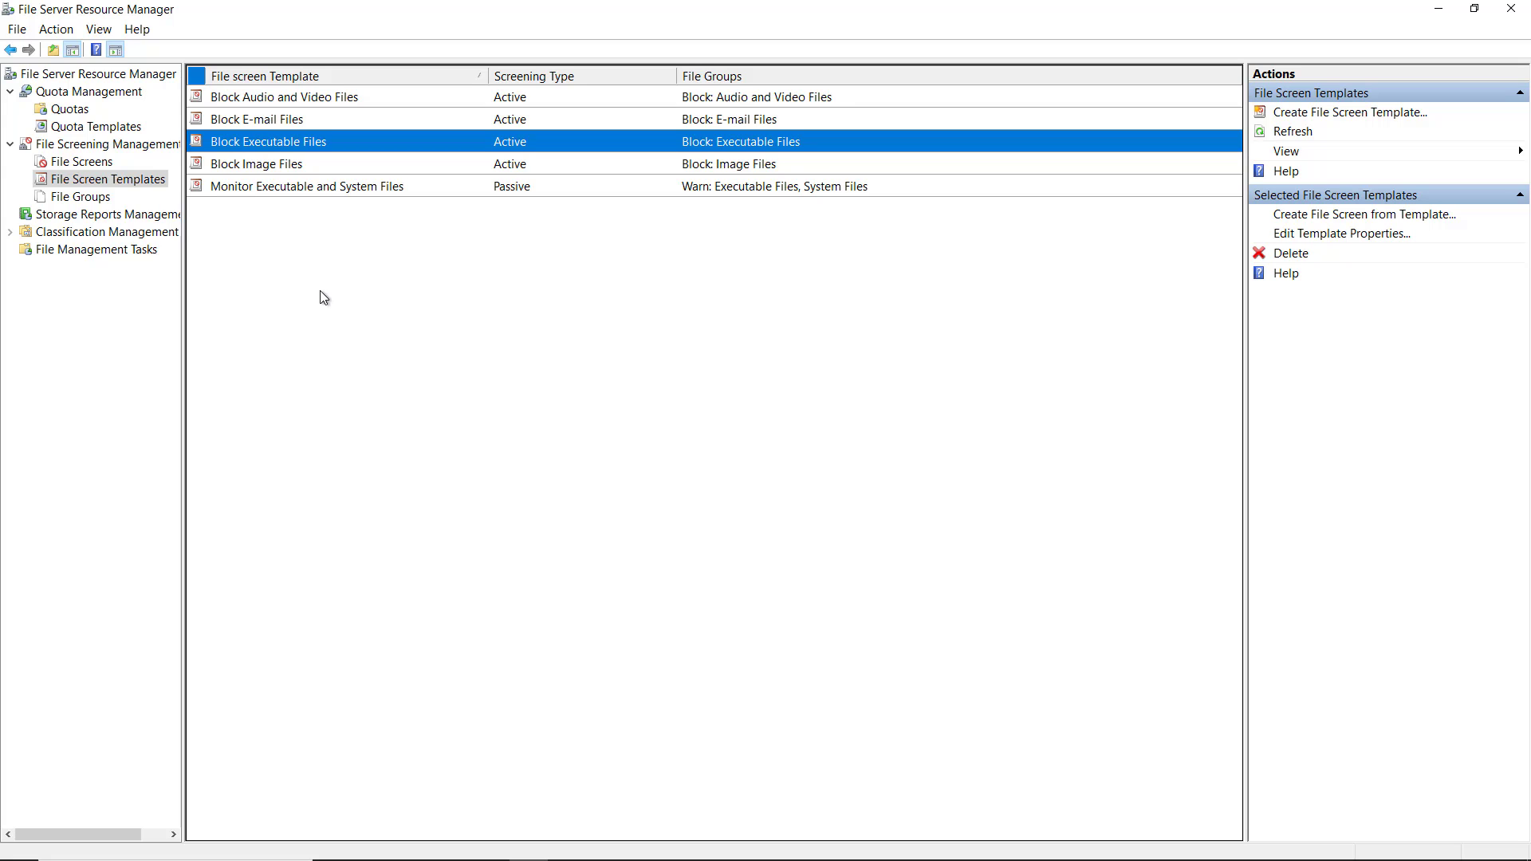
click(91, 164)
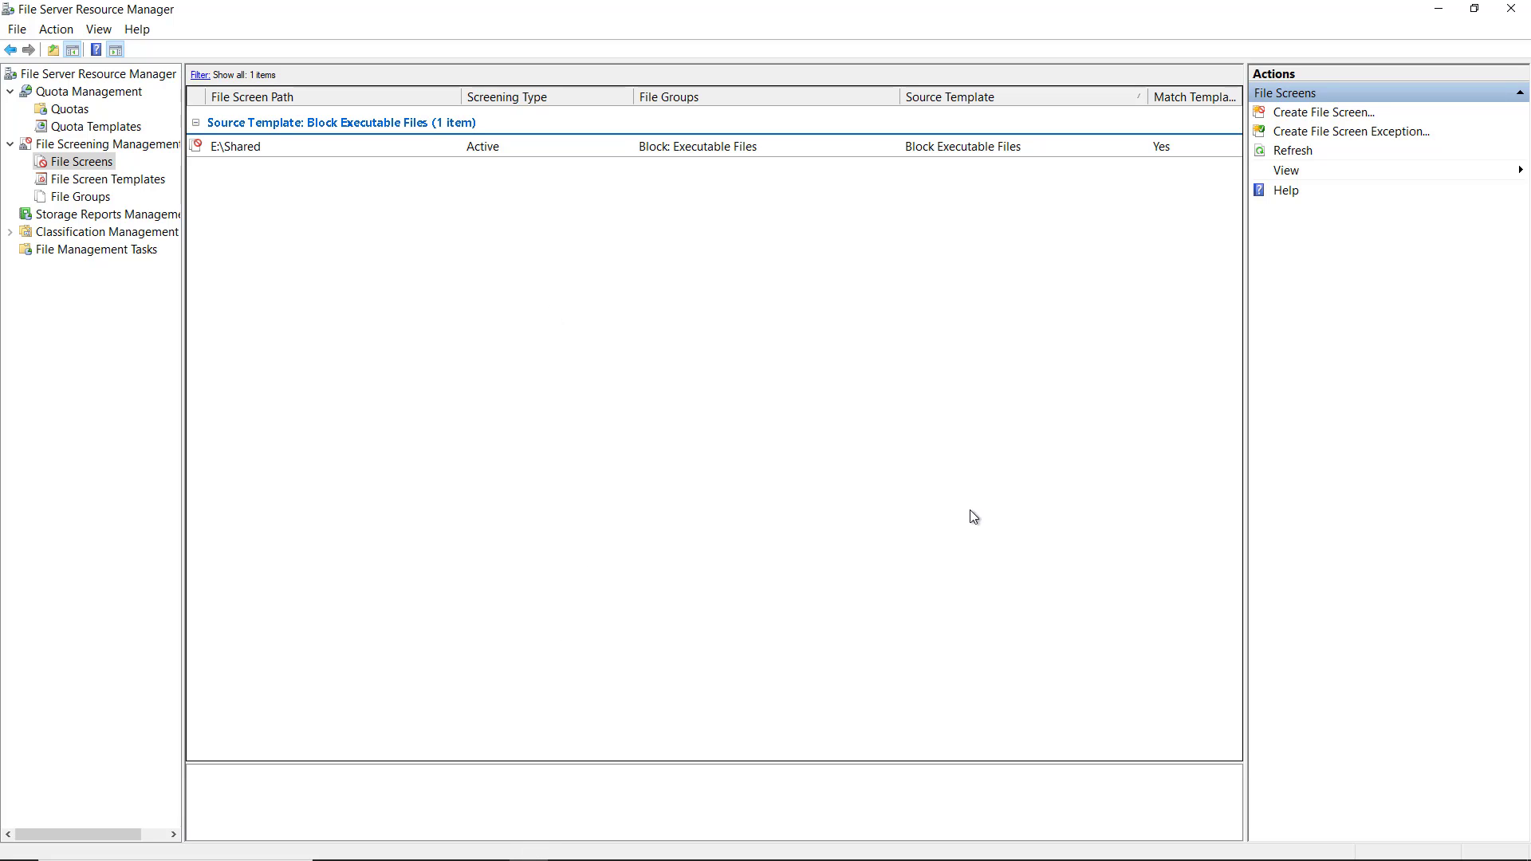
click(1438, 10)
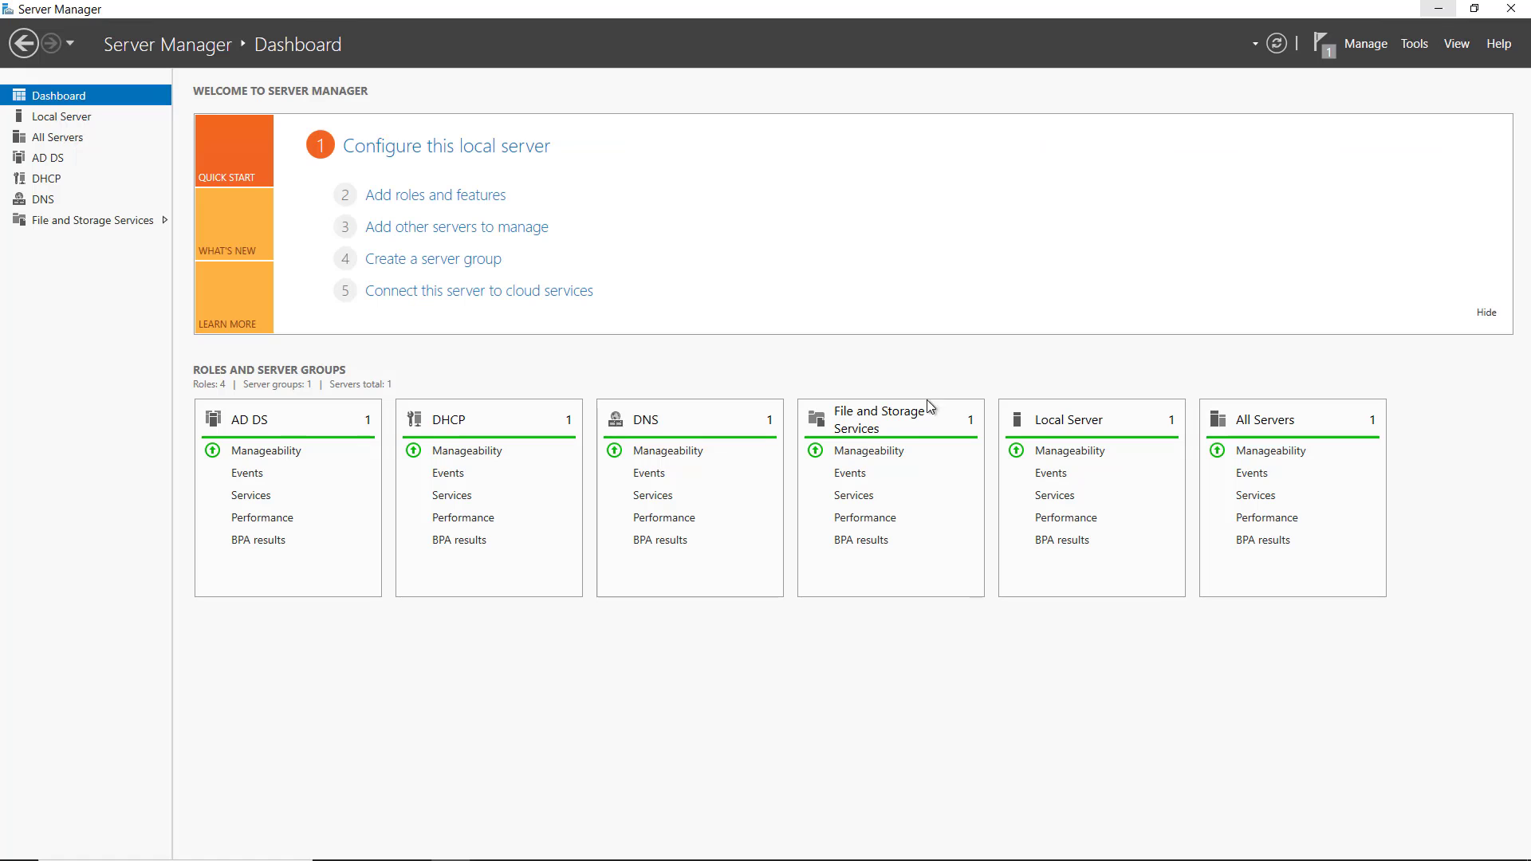
- Minimize Server Manager and open the Shared folder on E: in File Explorer
click(1438, 9)
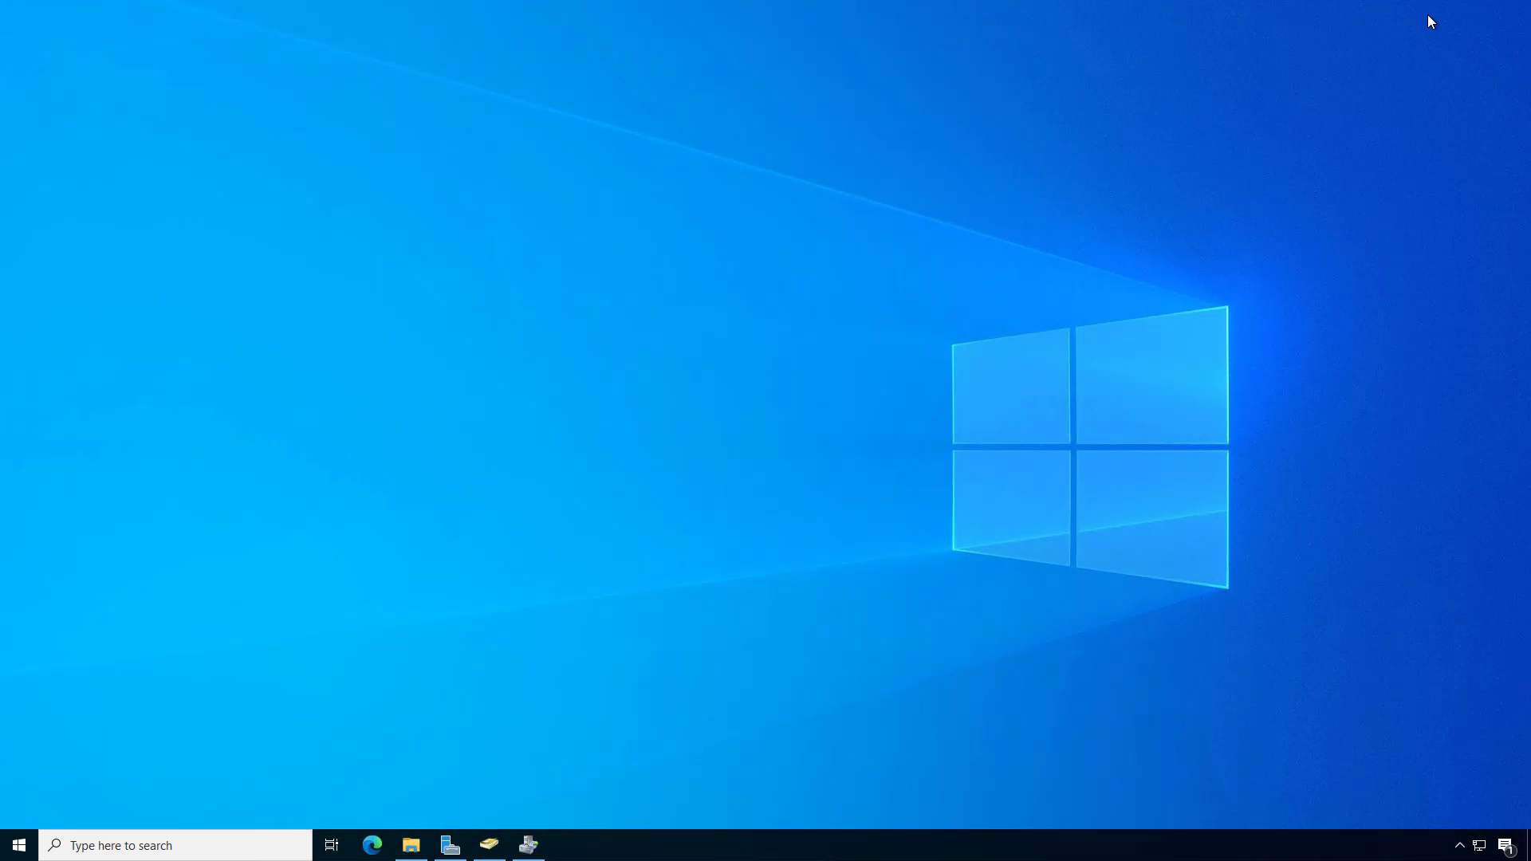
click(409, 844)
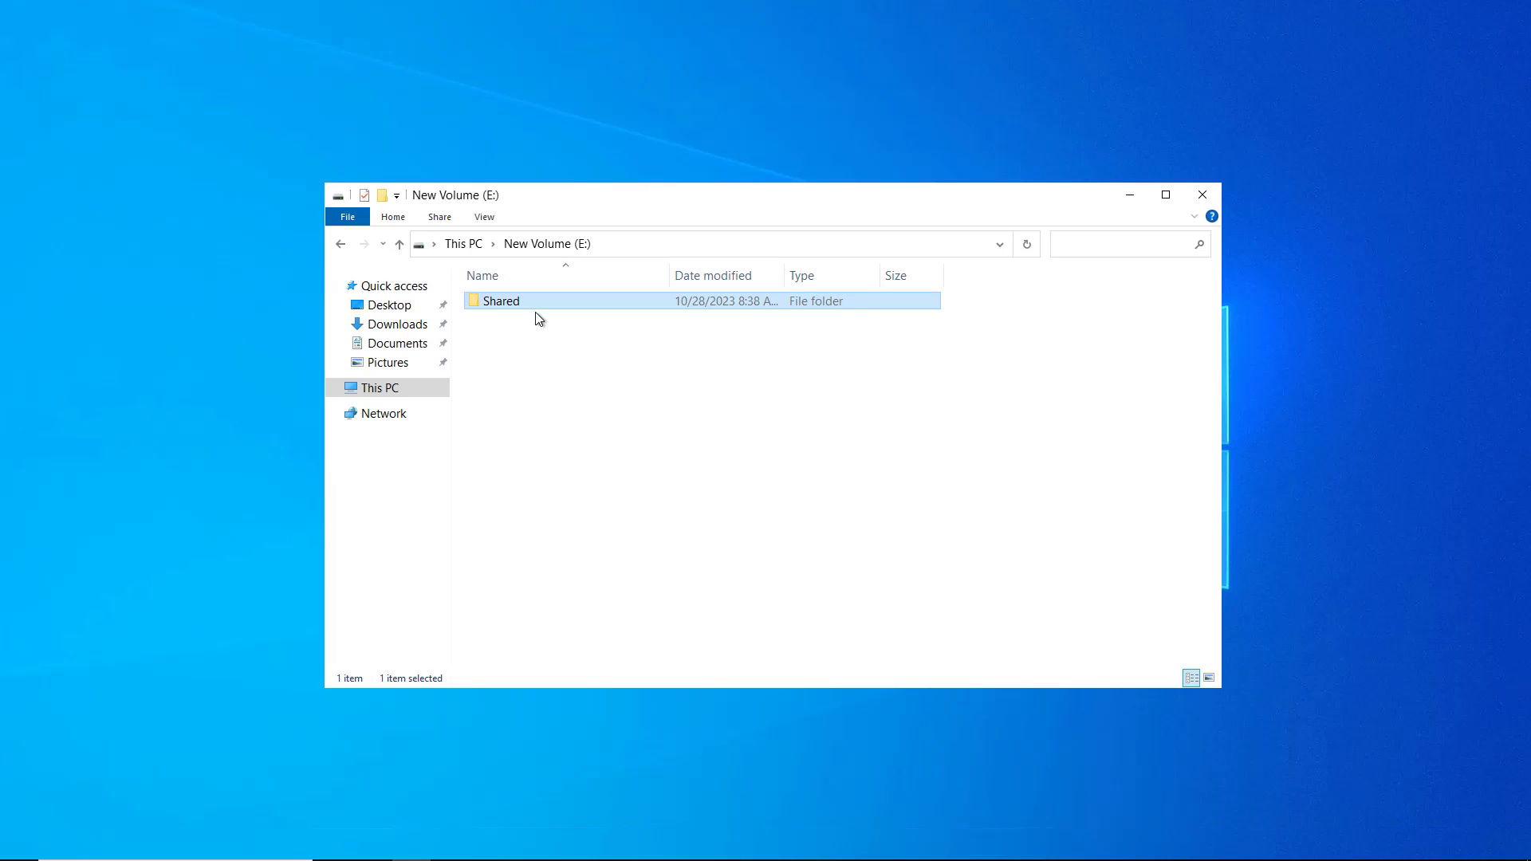
double_click(532, 303)
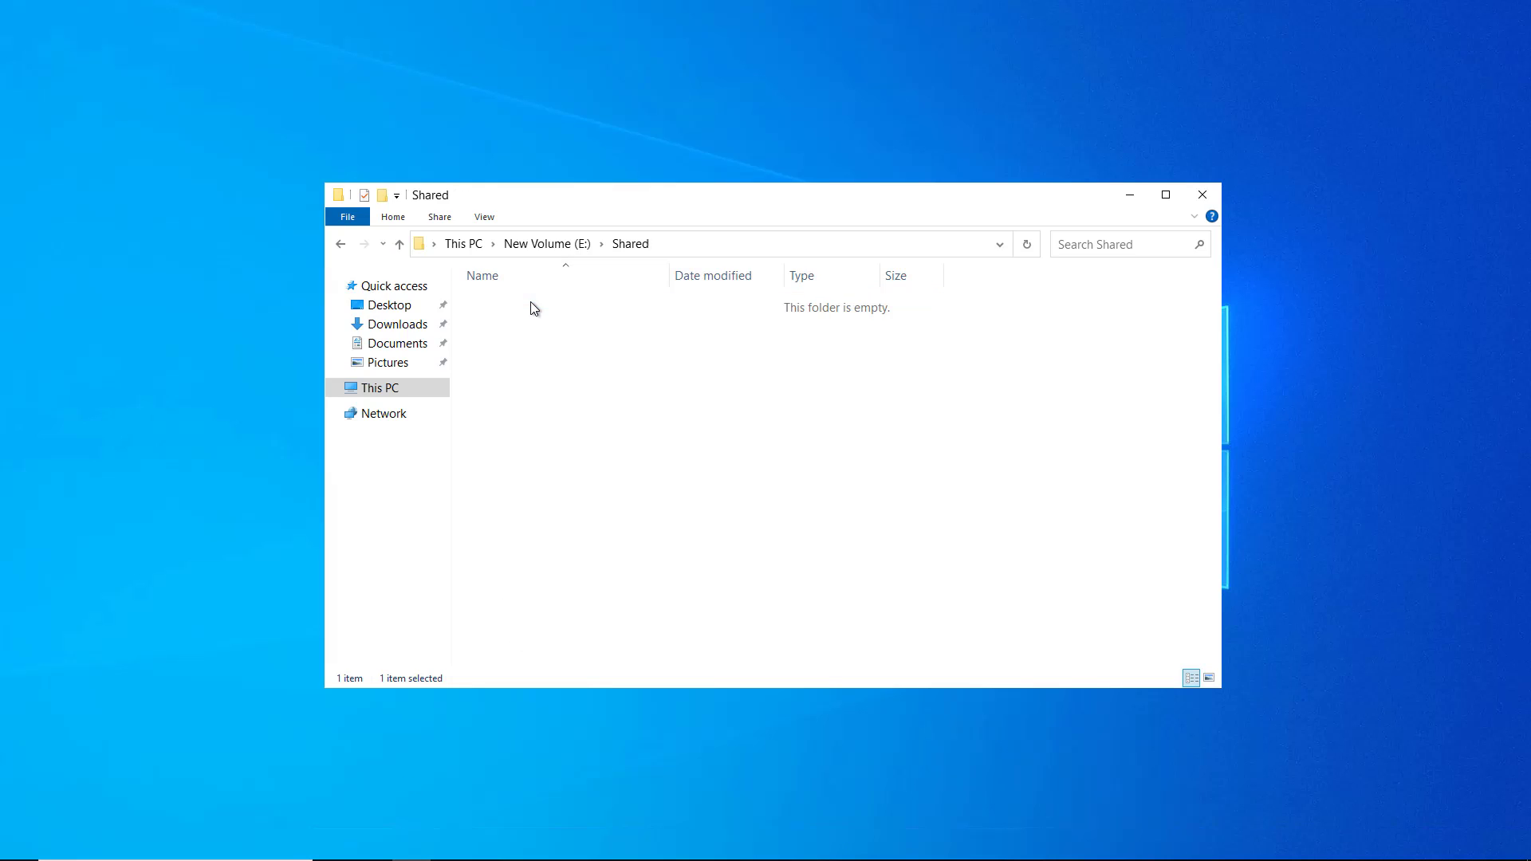
- Create a New Text Document on the desktop and turn on file name extensions
right_click(146, 317)
mouse_move(227, 456)
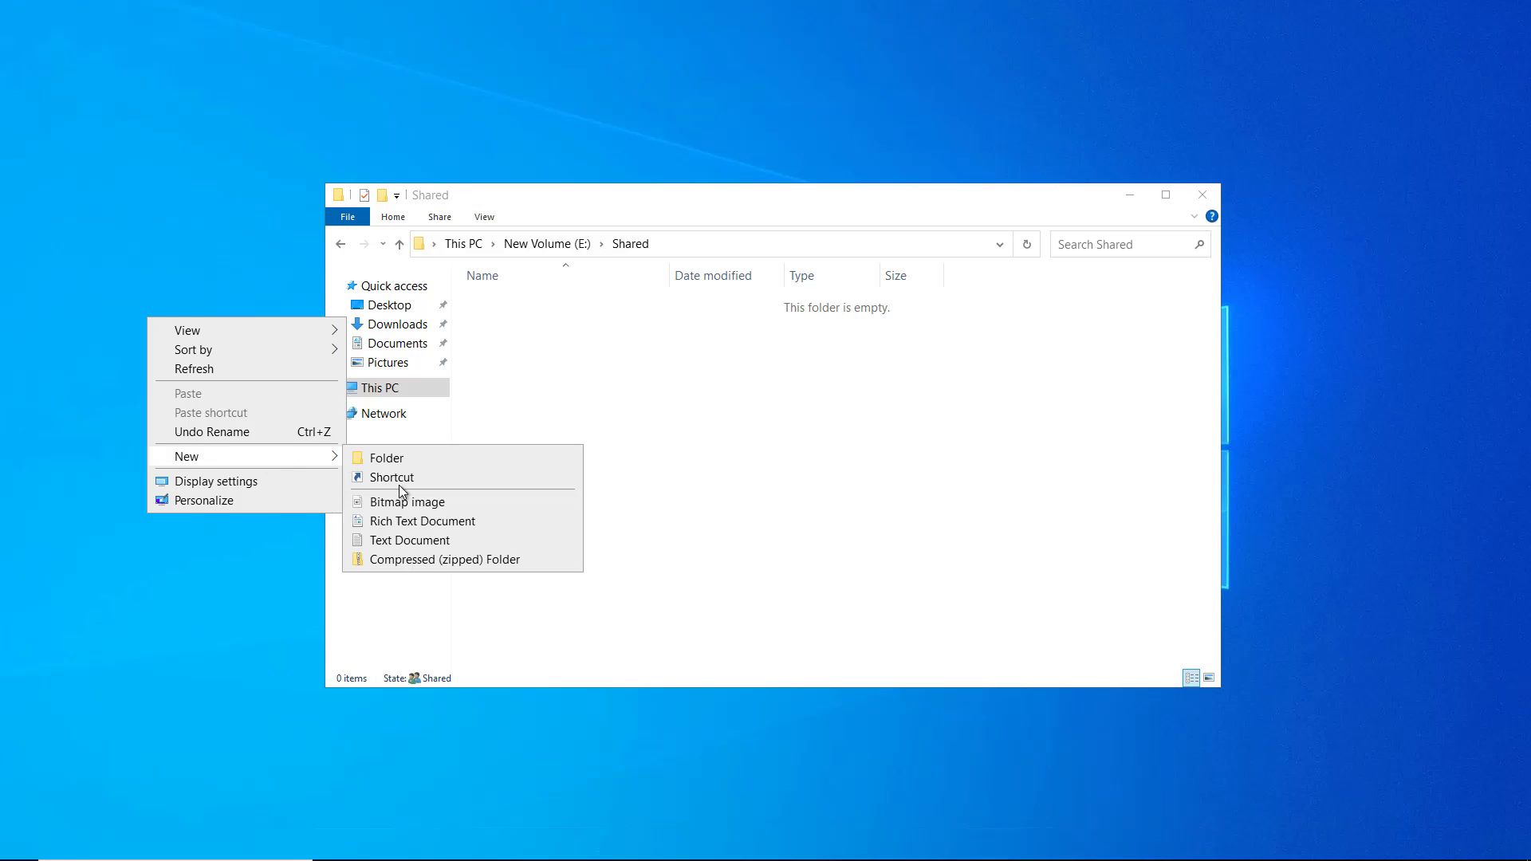
click(381, 540)
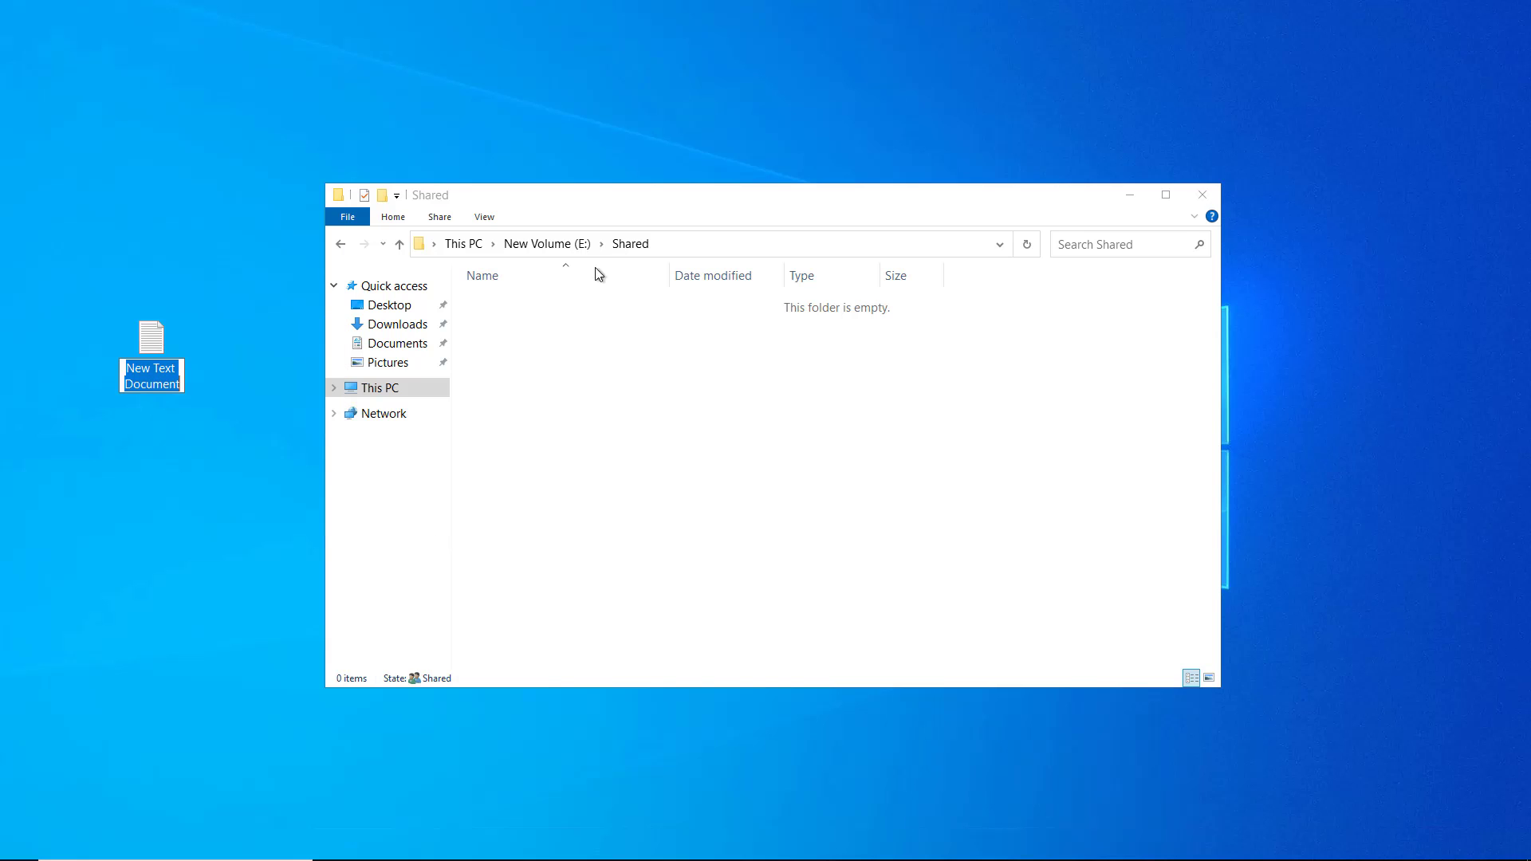
click(487, 218)
click(488, 218)
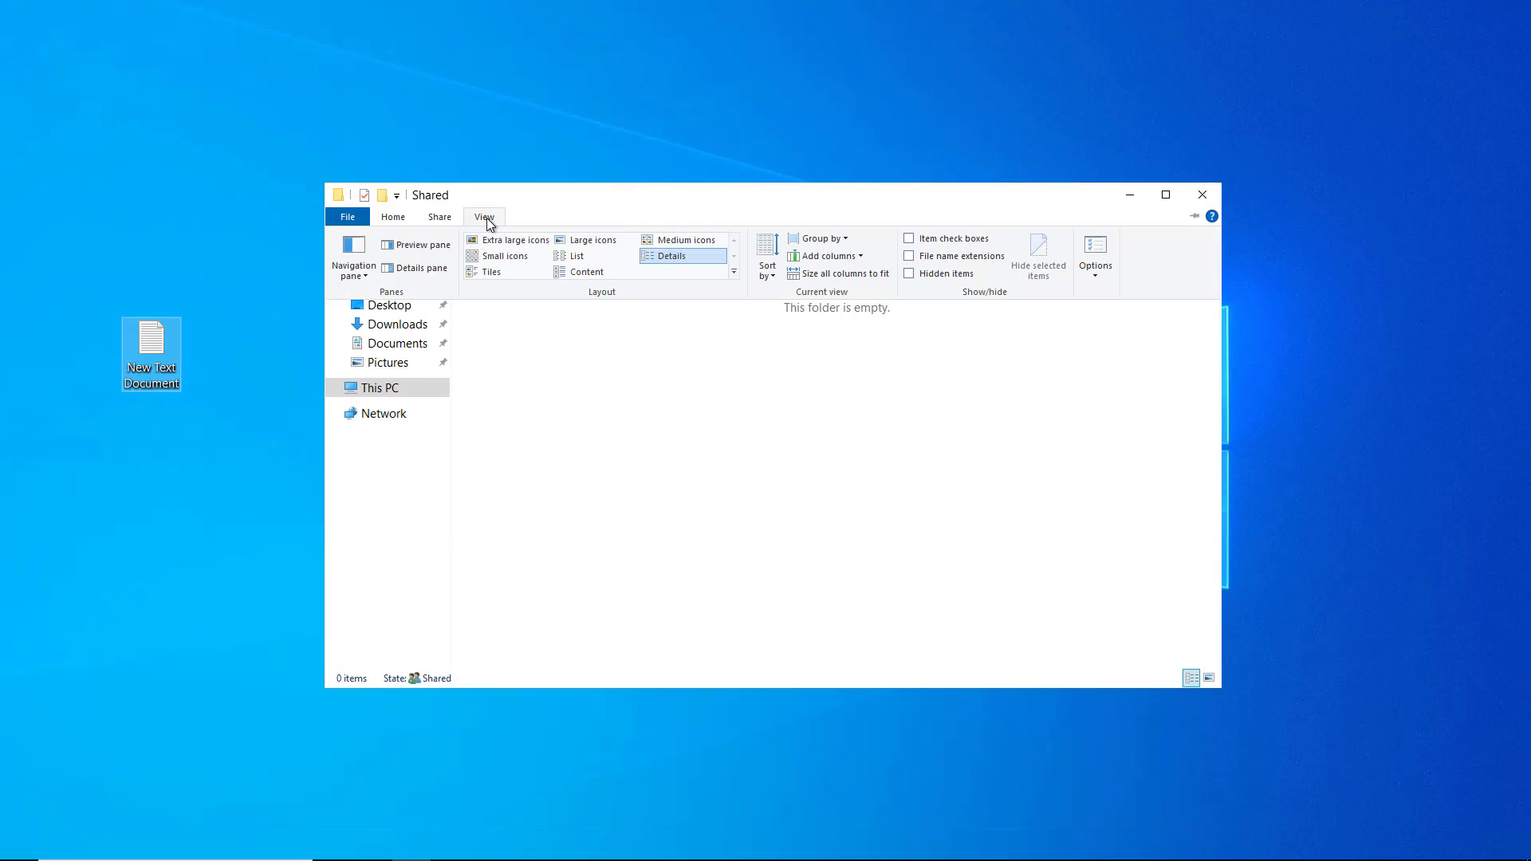
click(927, 260)
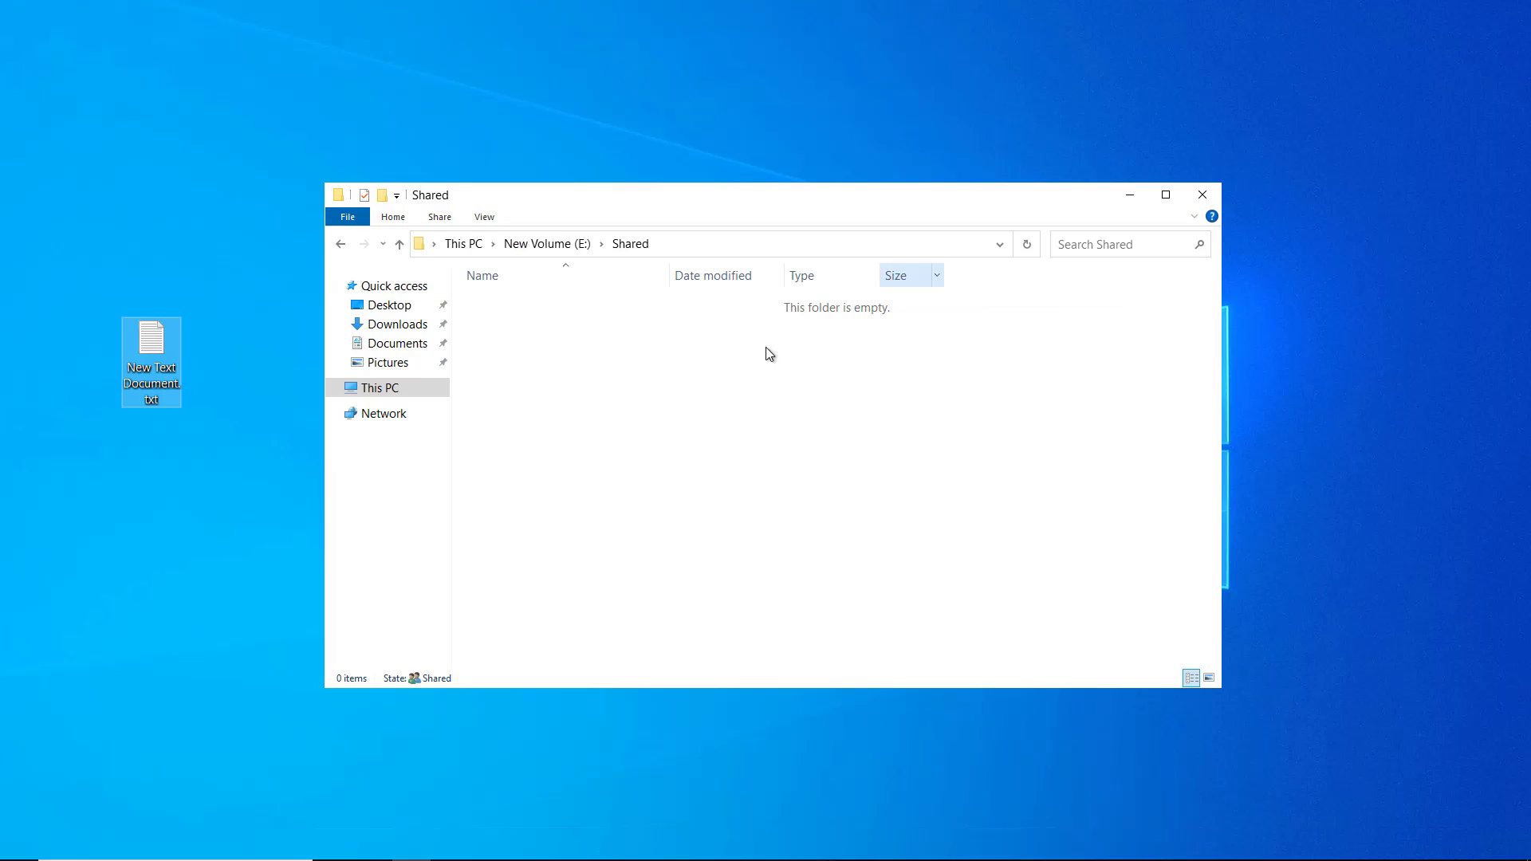
- Rename the desktop file to New Text Document.exe, confirming the extension change
click(160, 405)
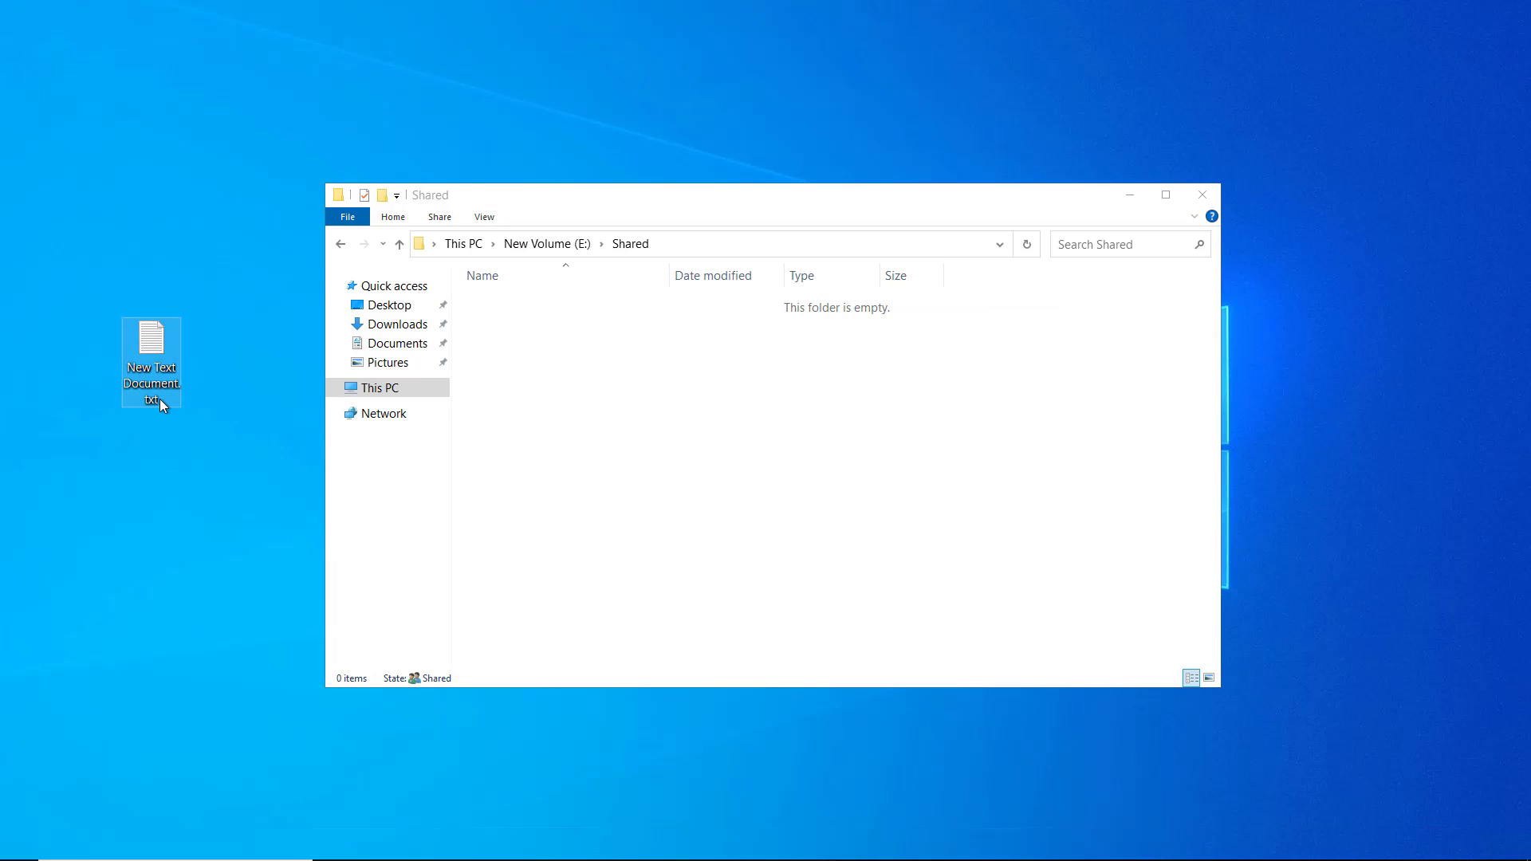
click(159, 399)
key(BackSpace)
key(BackSpace)
key(BackSpace)
text(exe)
key(Return)
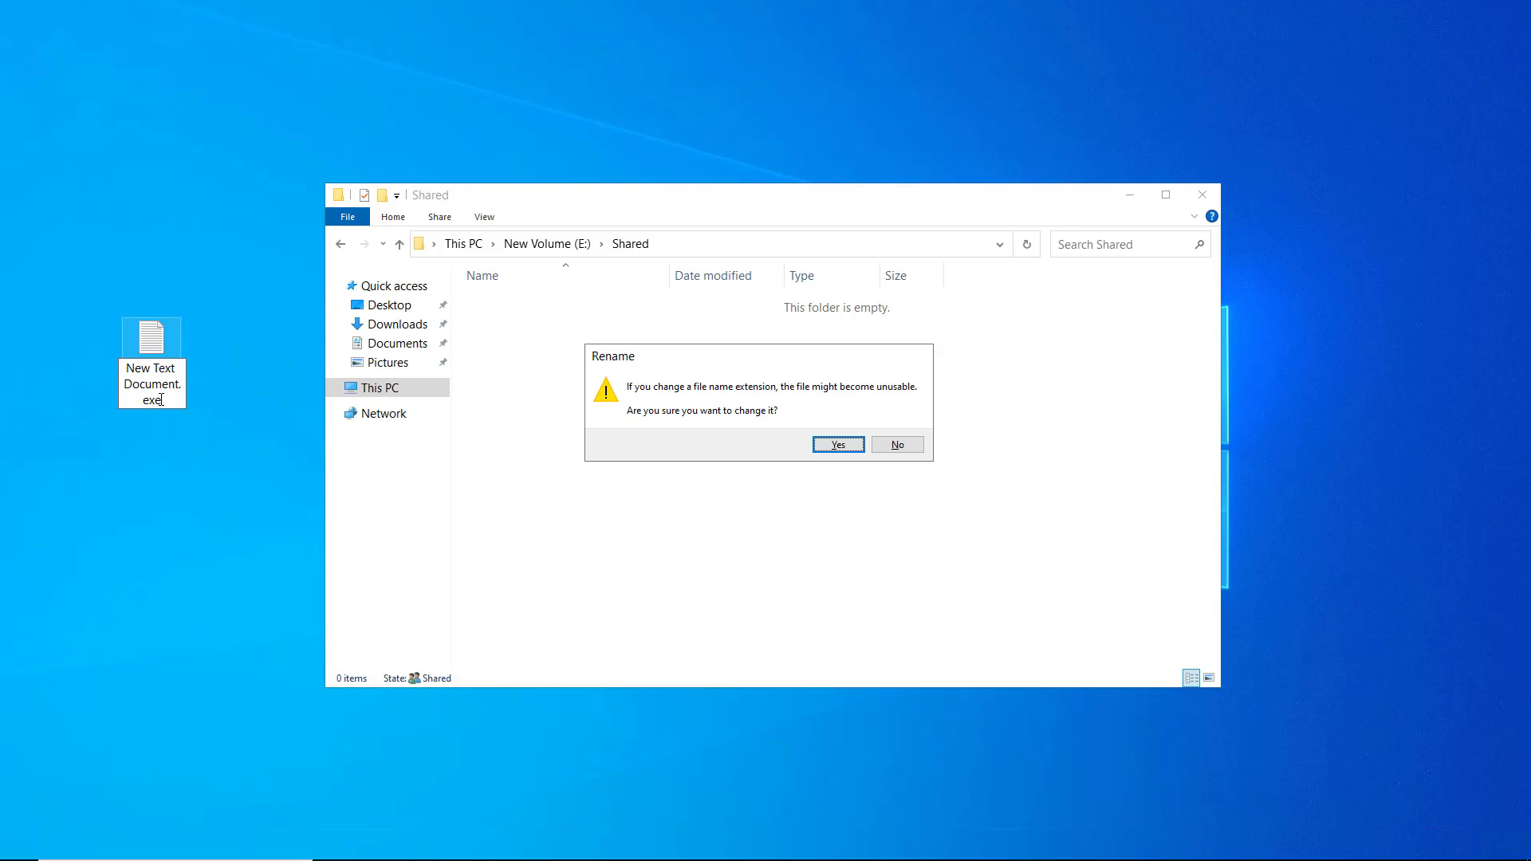
click(827, 446)
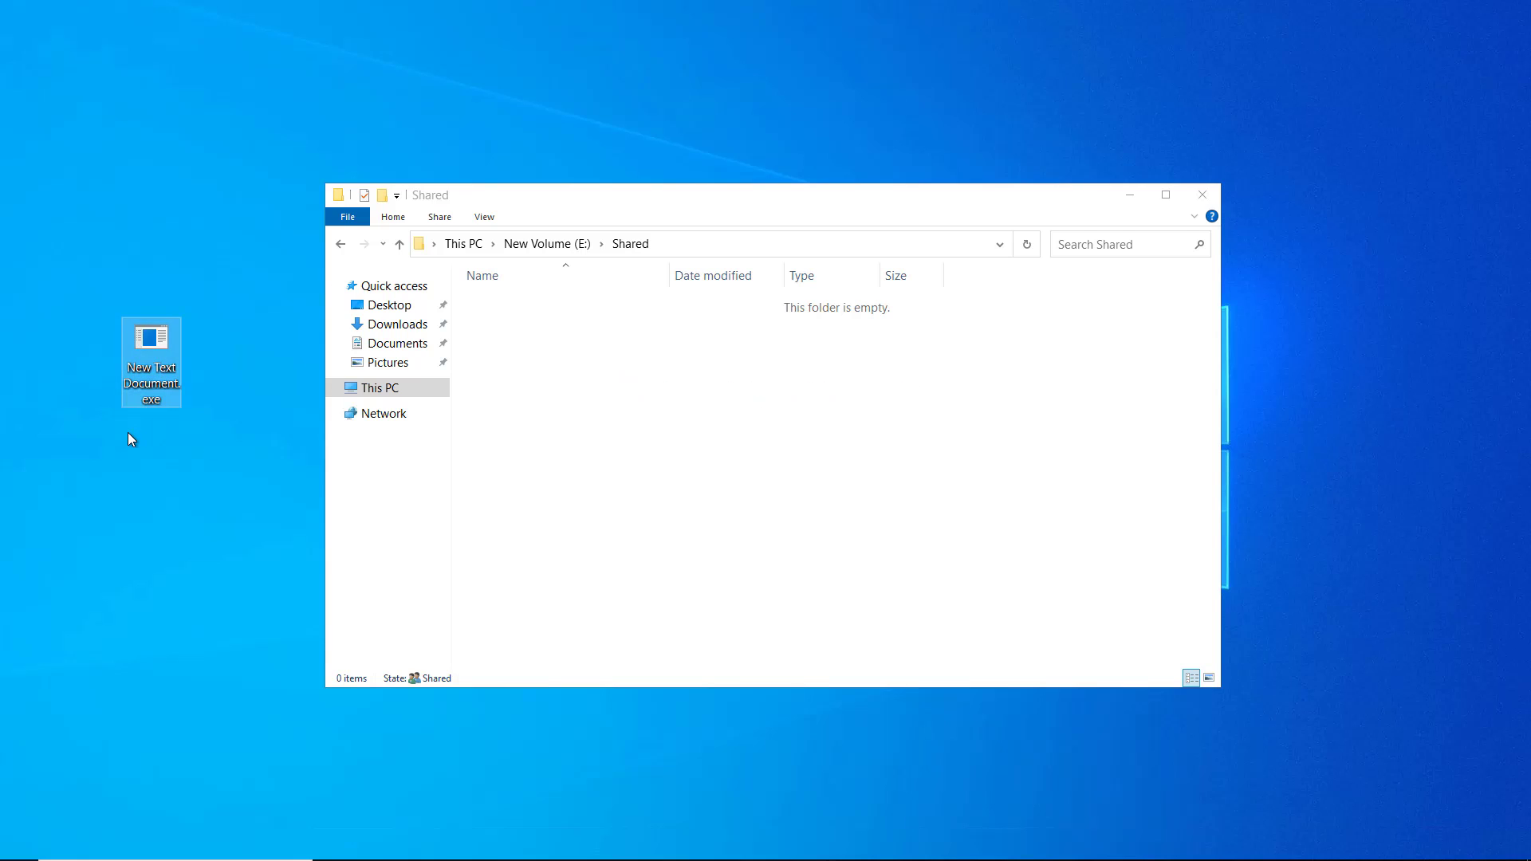
- Copy New Text Document.exe into Shared (denied, cancelled), then into the root of E: instead
double_click(146, 345)
drag(146, 344, 720, 355)
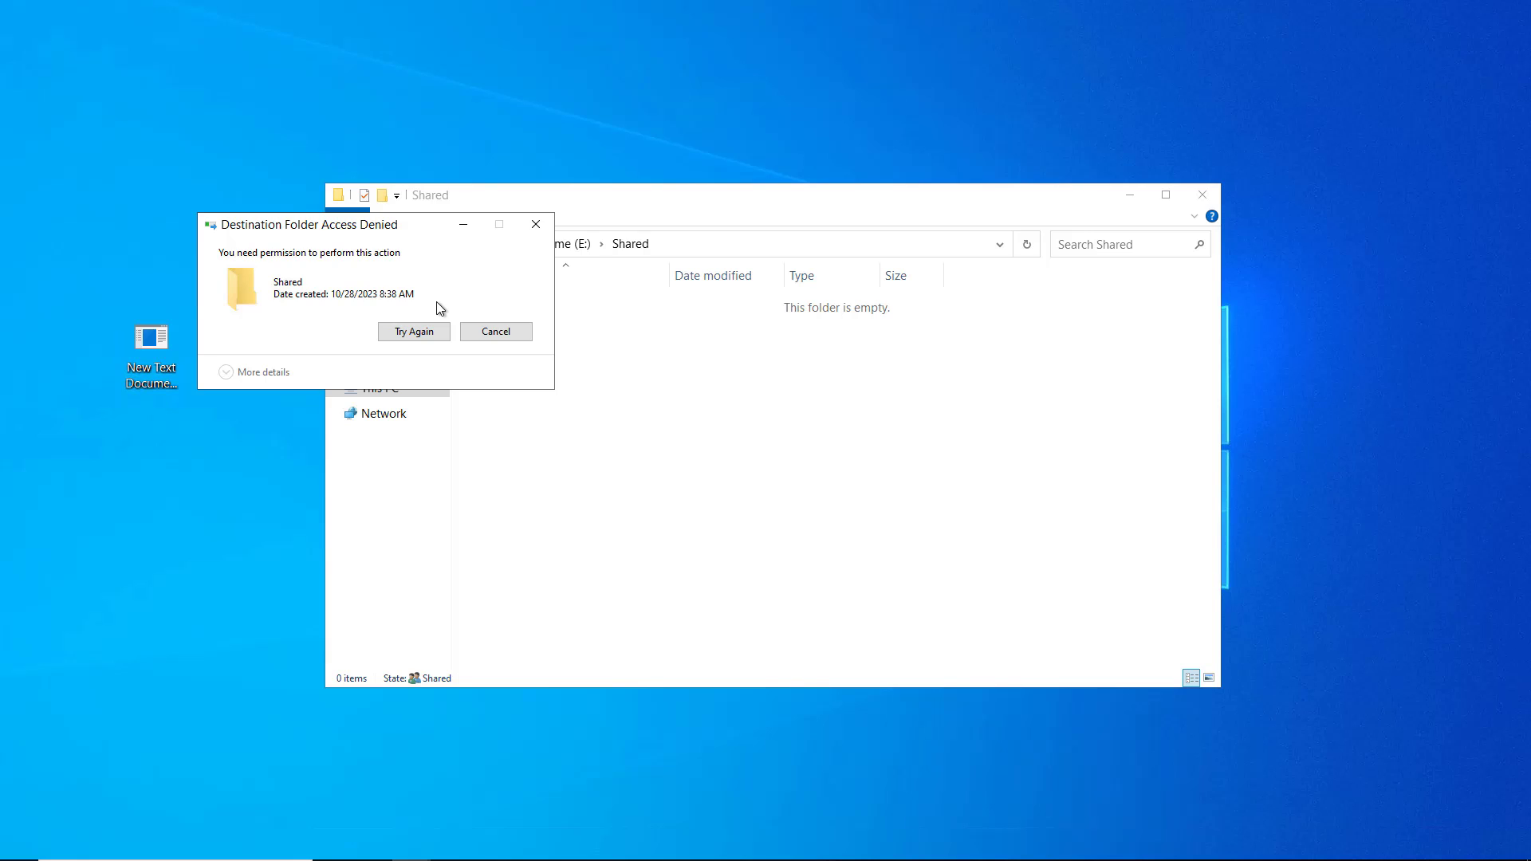
click(410, 333)
click(494, 332)
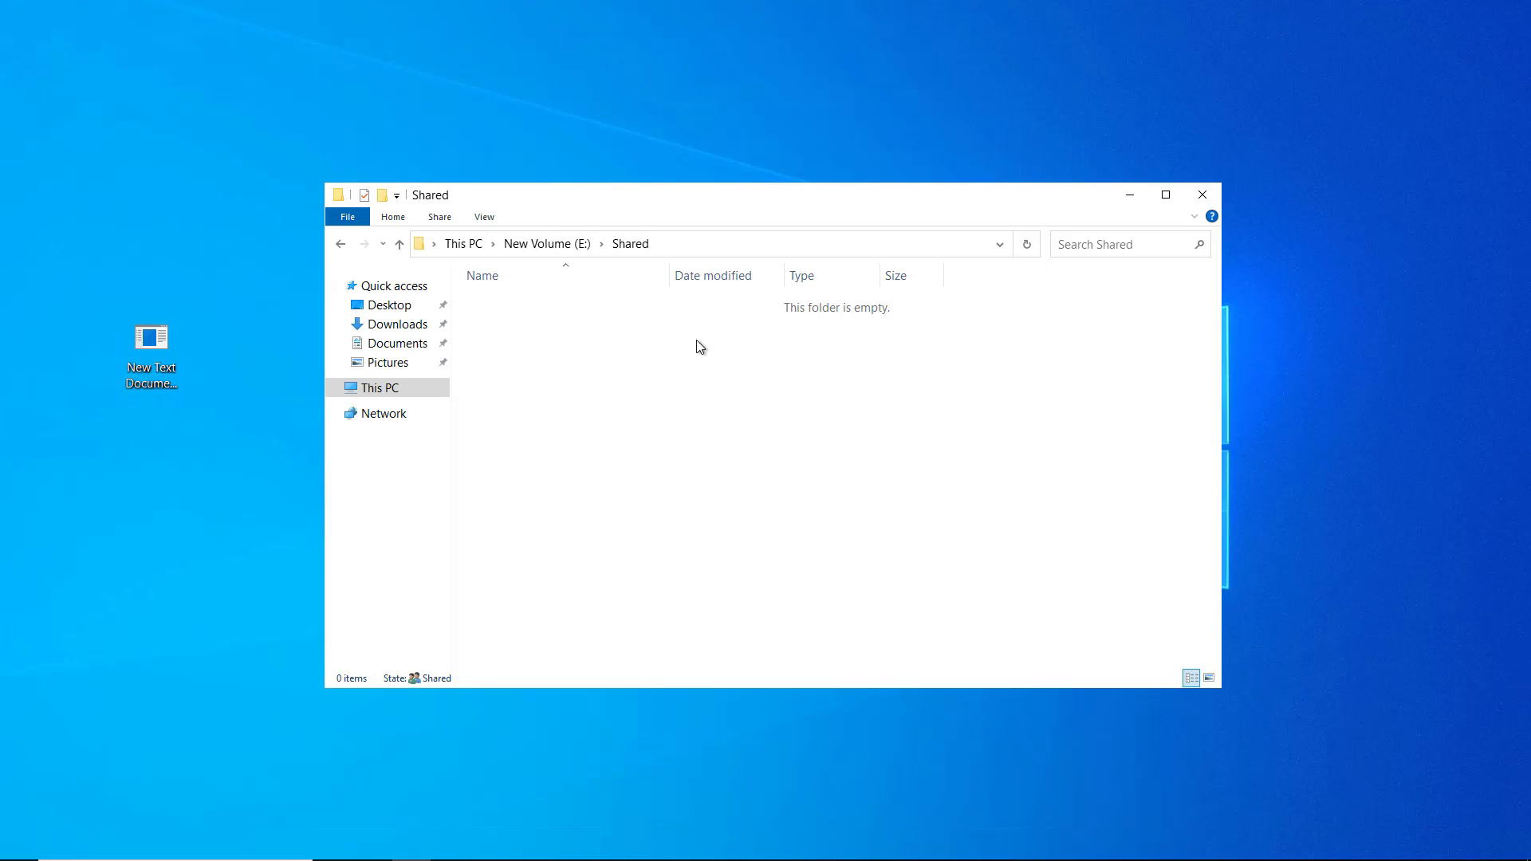
click(536, 245)
drag(151, 343, 694, 386)
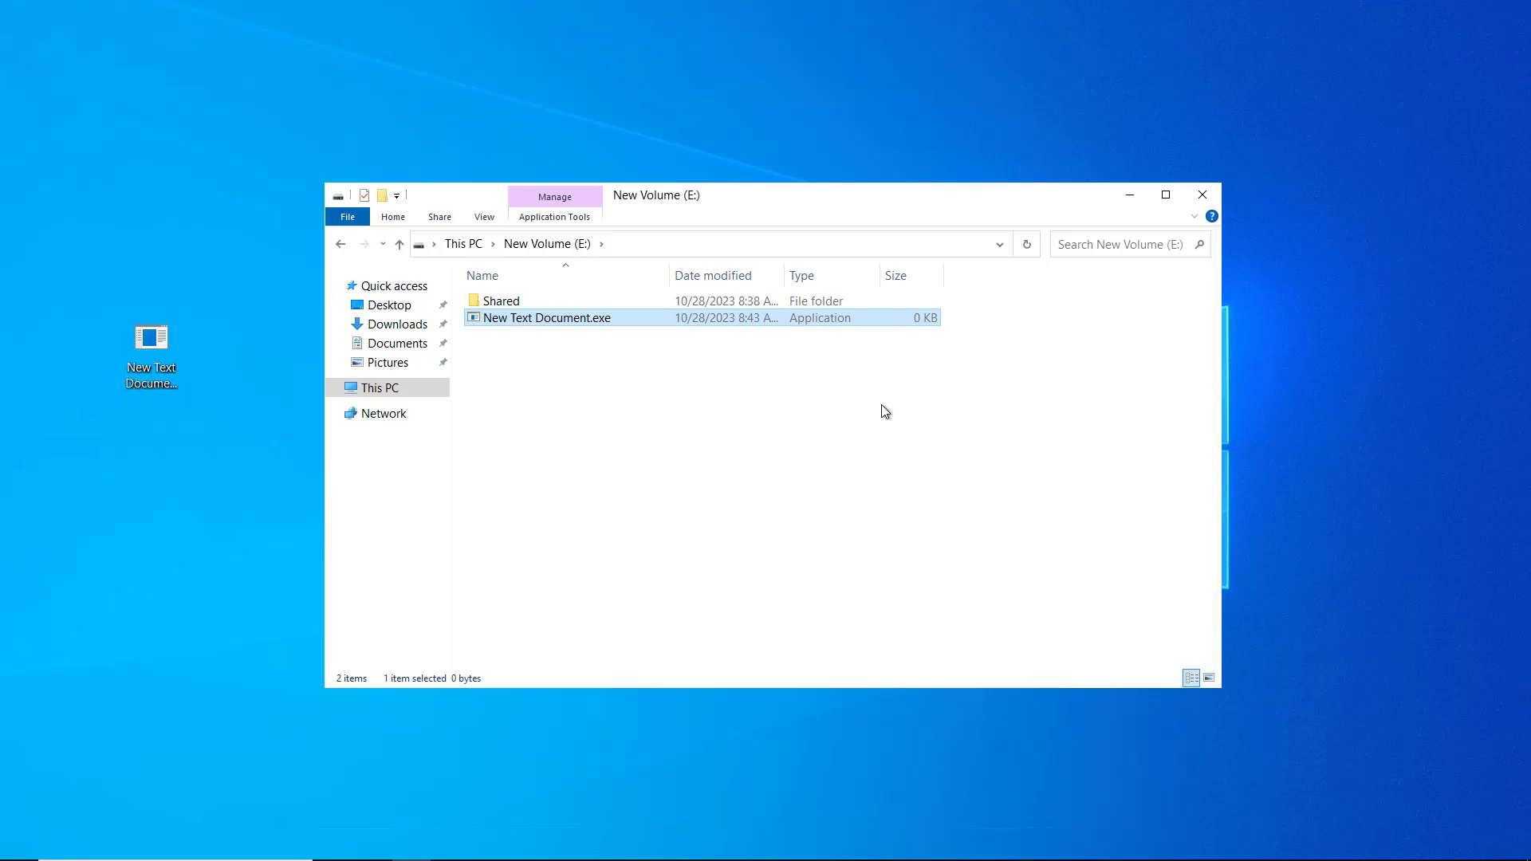
- Restore FSRM and browse Storage Reports Management, Classification Management and File Management Tasks
click(528, 845)
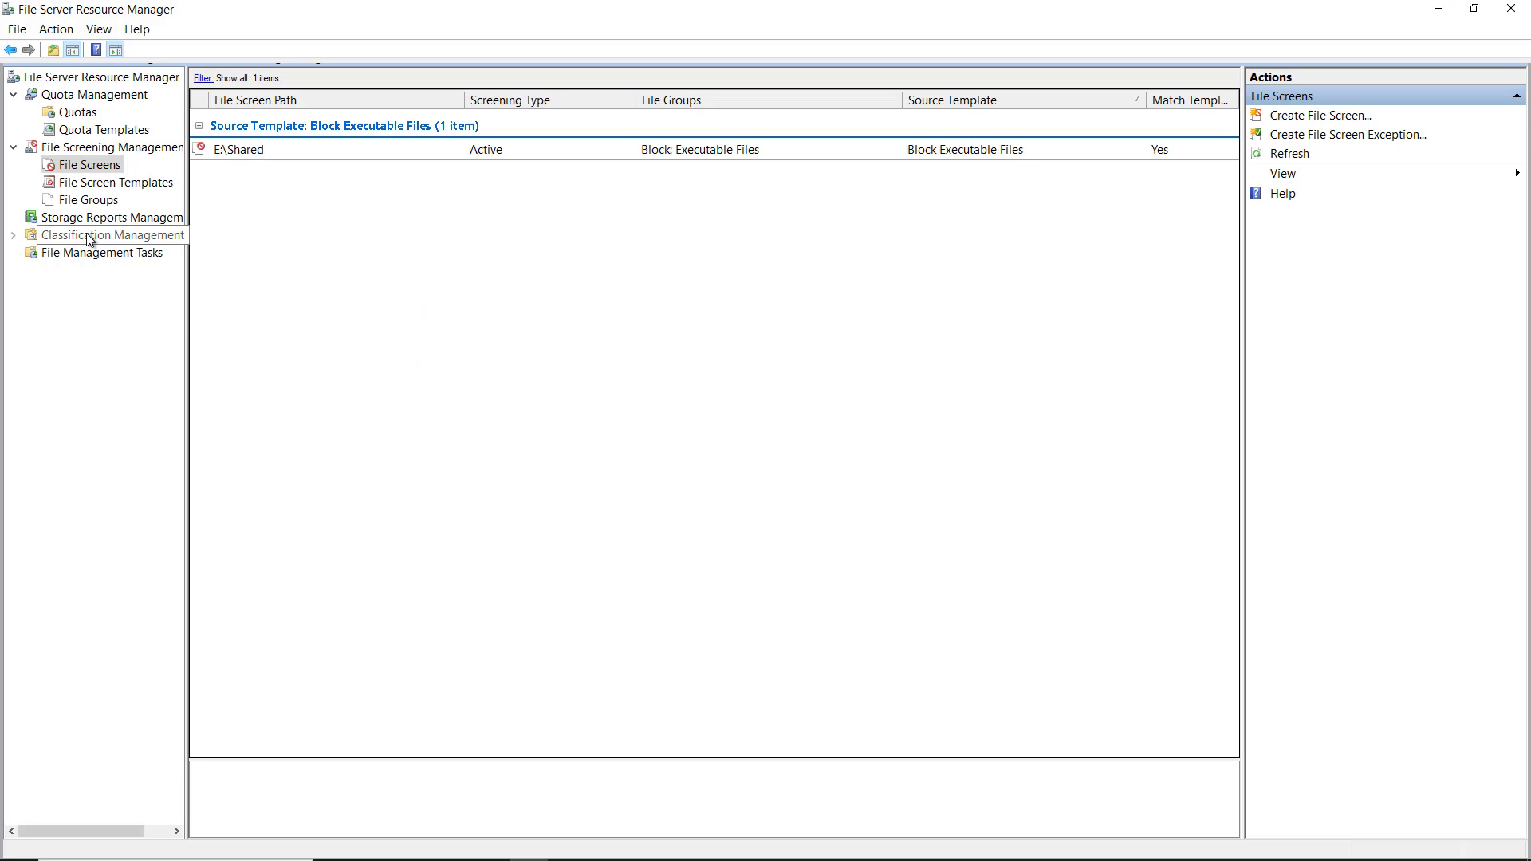
click(102, 218)
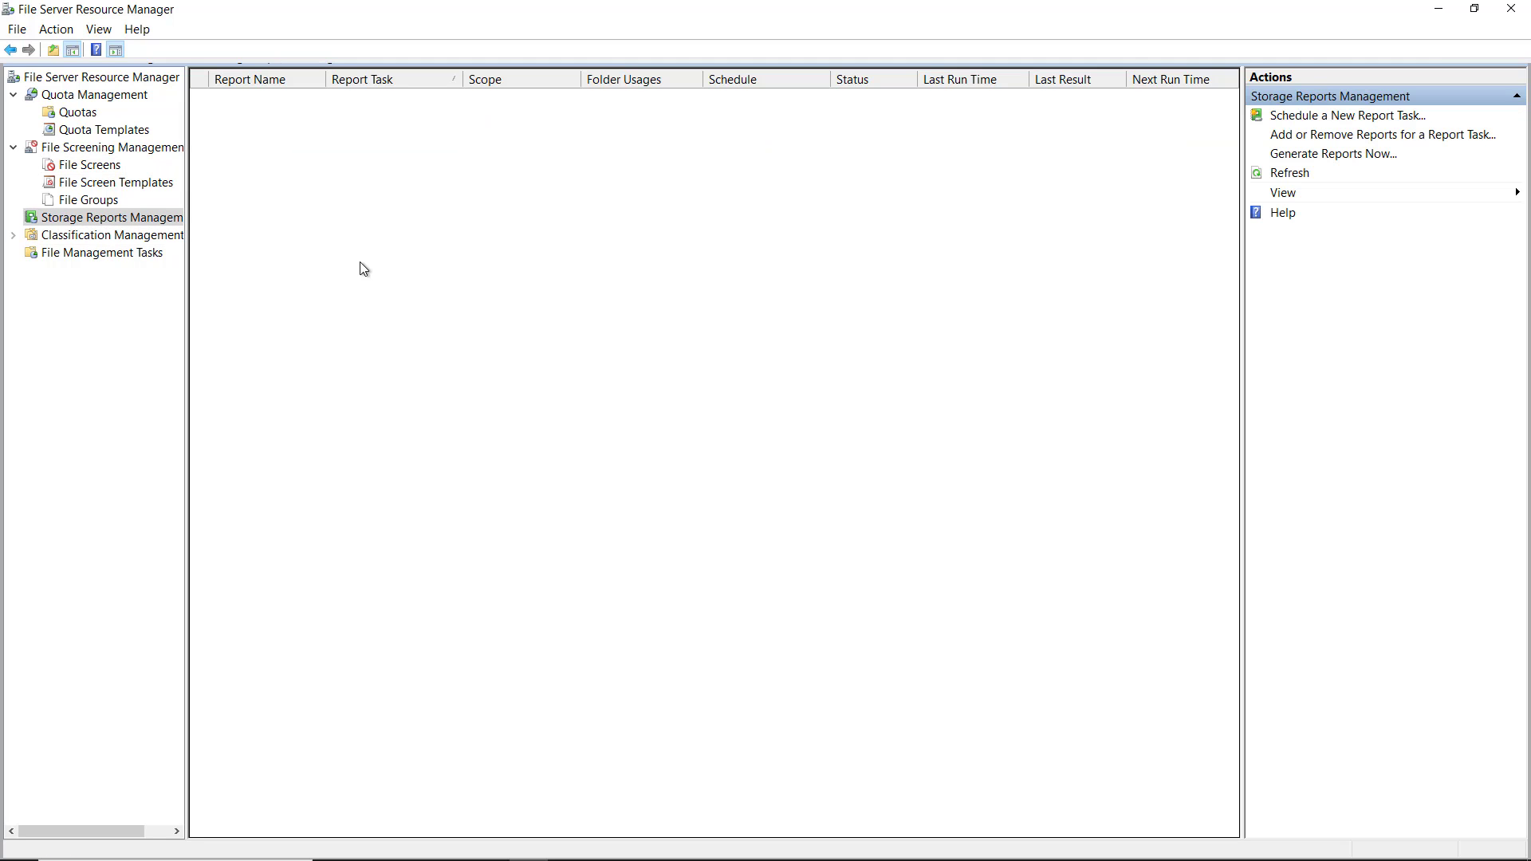
click(131, 236)
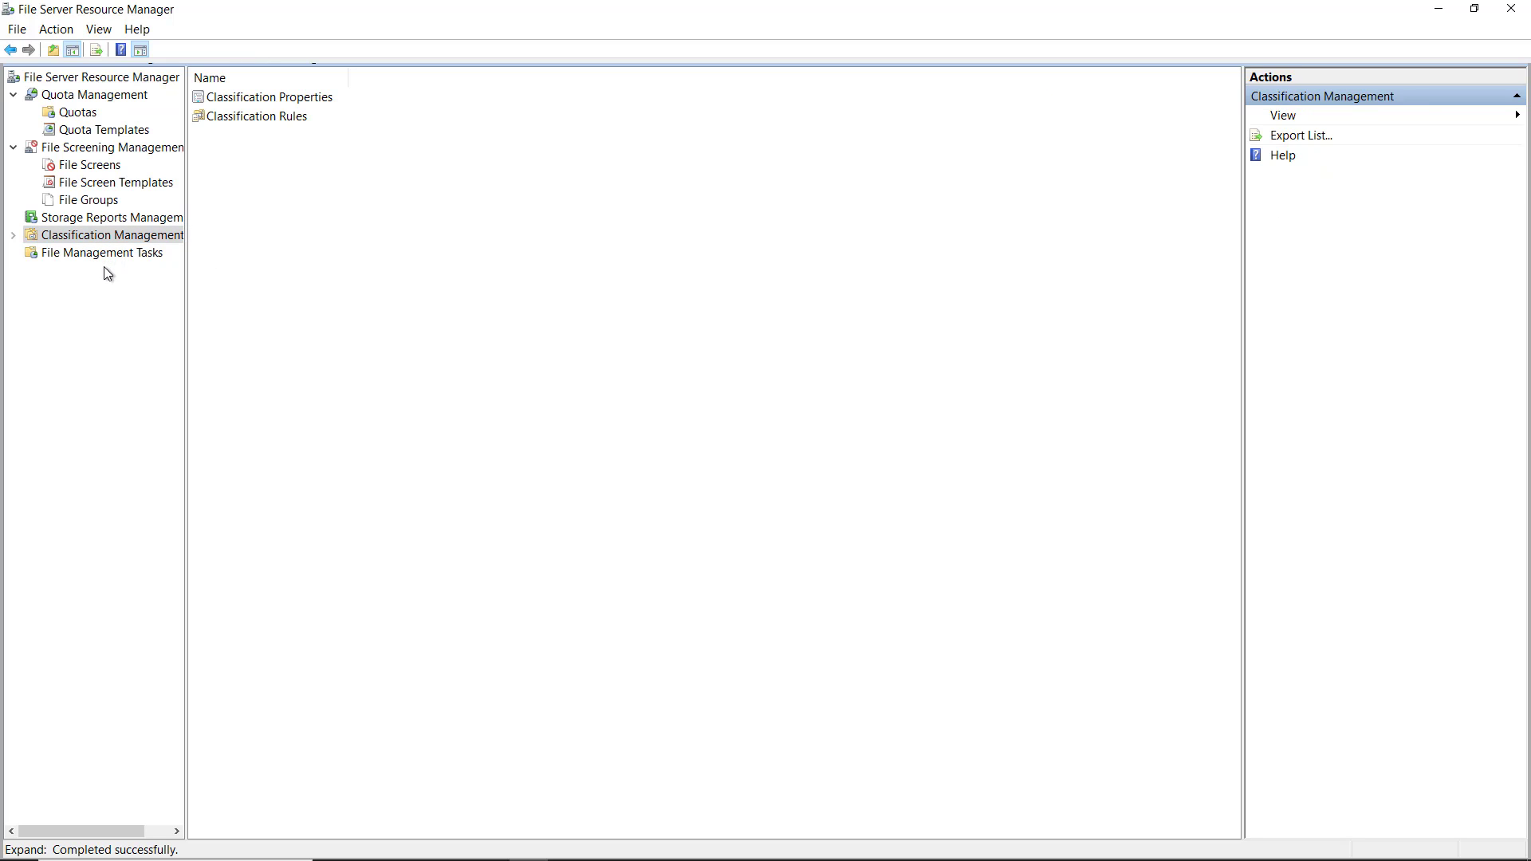
click(116, 254)
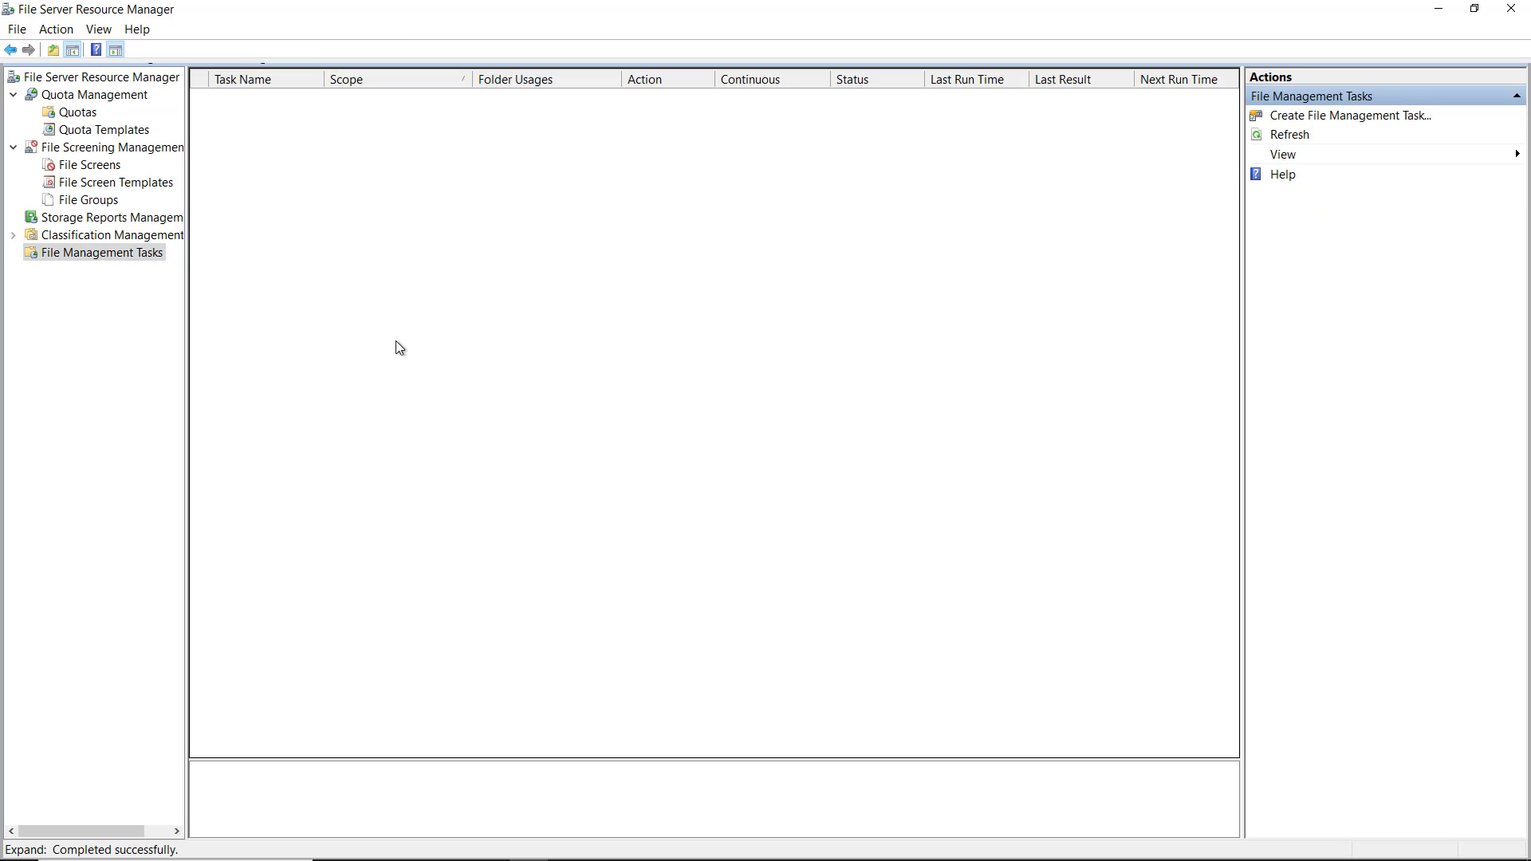